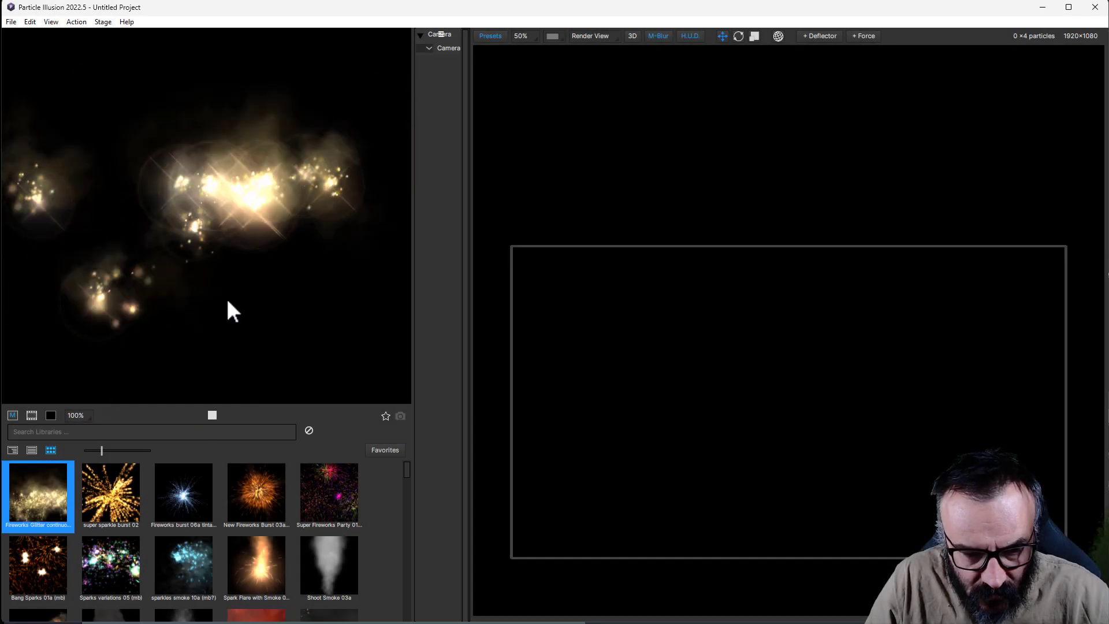
Step: Preview the super sparkle burst 02, Fireworks burst 06a, Spark Flare with Smoke and Boom Blast 08 emitters from the library
{"action": "left_click", "coordinate": [124, 498]}
{"action": "left_click", "coordinate": [184, 494]}
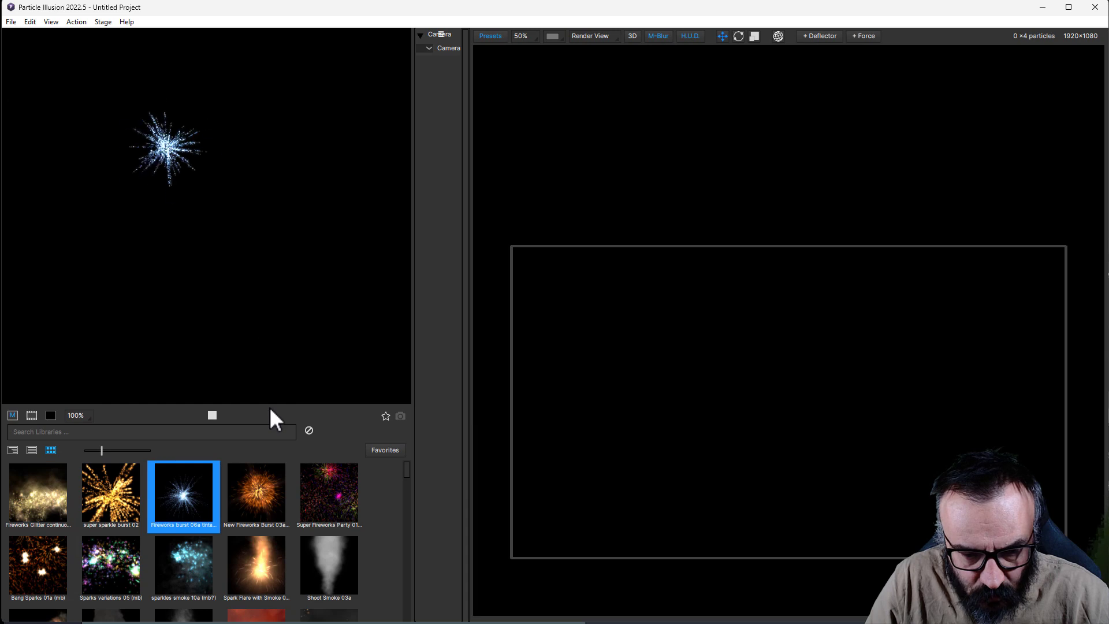
{"action": "scroll", "coordinate": [257, 350], "scroll_direction": "up", "scroll_amount": 5}
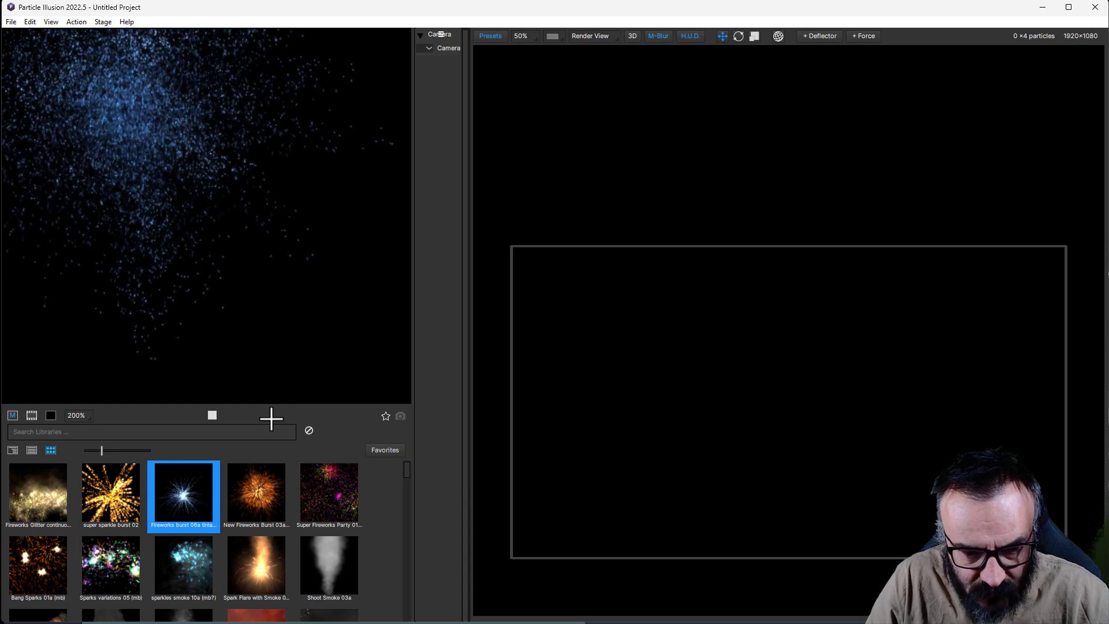
{"action": "left_click", "coordinate": [256, 565]}
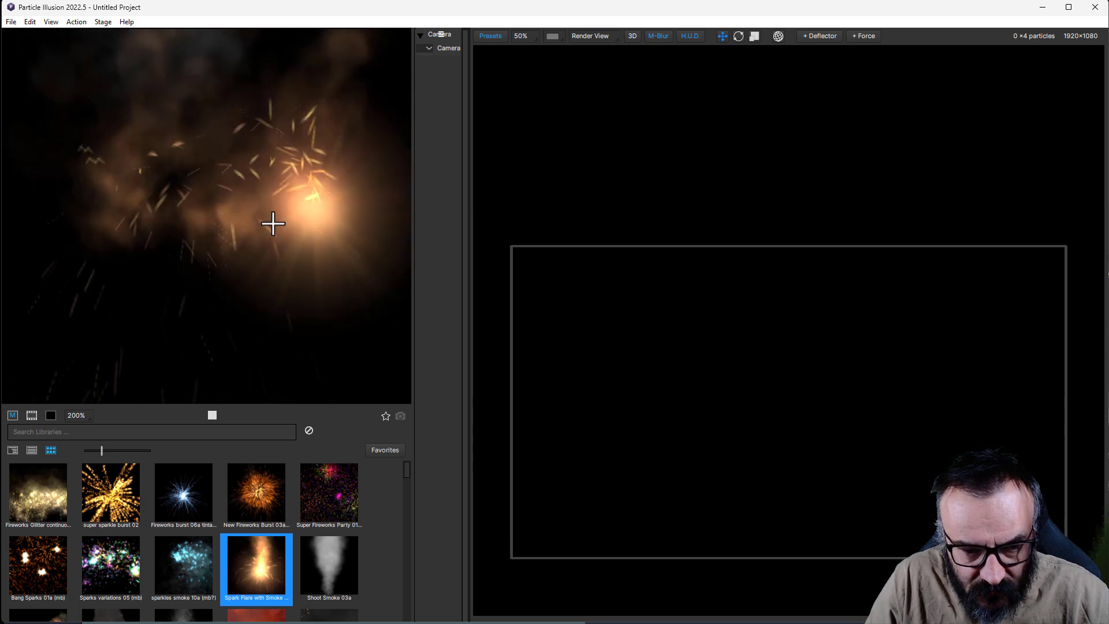
{"action": "scroll", "coordinate": [346, 577], "scroll_direction": "down", "scroll_amount": 1}
{"action": "scroll", "coordinate": [345, 566], "scroll_direction": "down", "scroll_amount": 3}
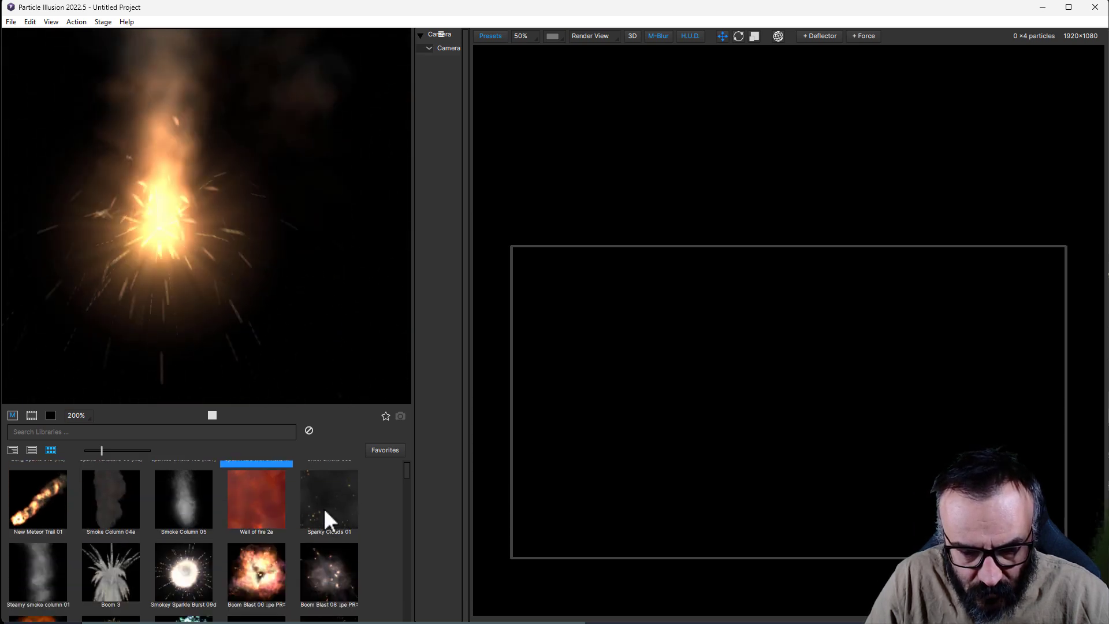
{"action": "left_click", "coordinate": [335, 568]}
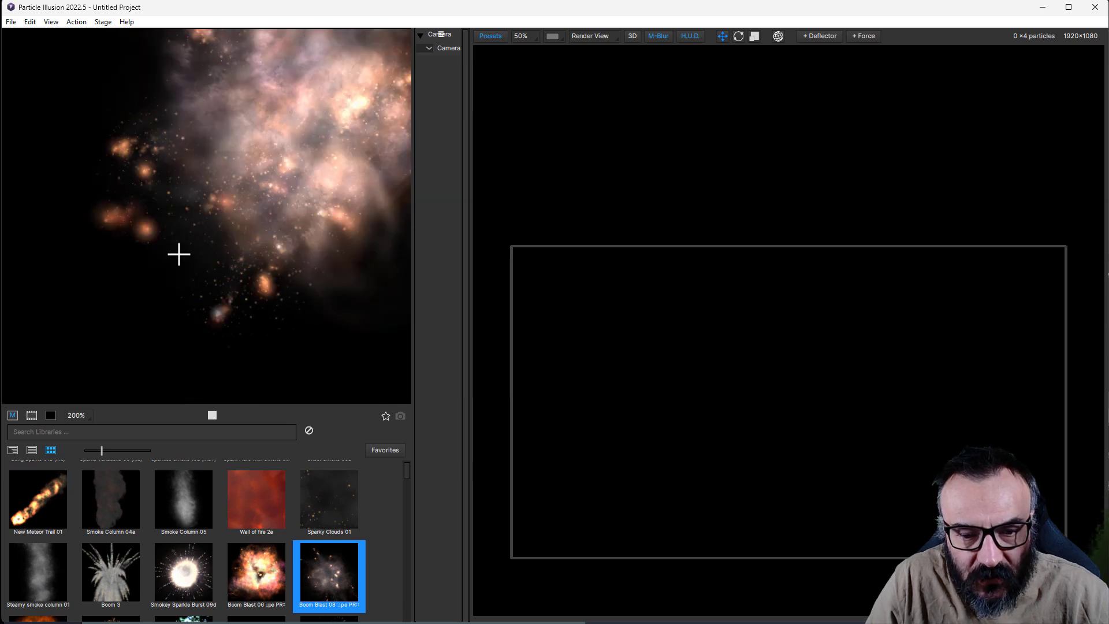
Step: Preview the Glass Gunshot Simple 02 emitter from further down the library, trying it at different spots in the preview
{"action": "scroll", "coordinate": [337, 508], "scroll_direction": "down", "scroll_amount": 5}
{"action": "left_click_drag", "start_coordinate": [407, 472], "coordinate": [404, 578]}
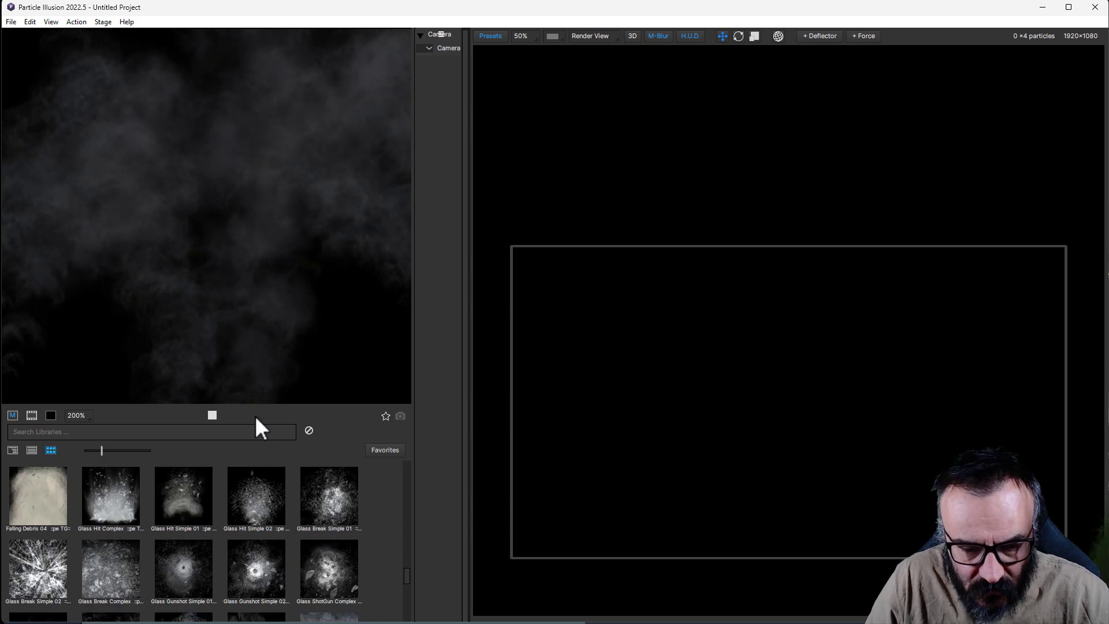
{"action": "left_click", "coordinate": [232, 586]}
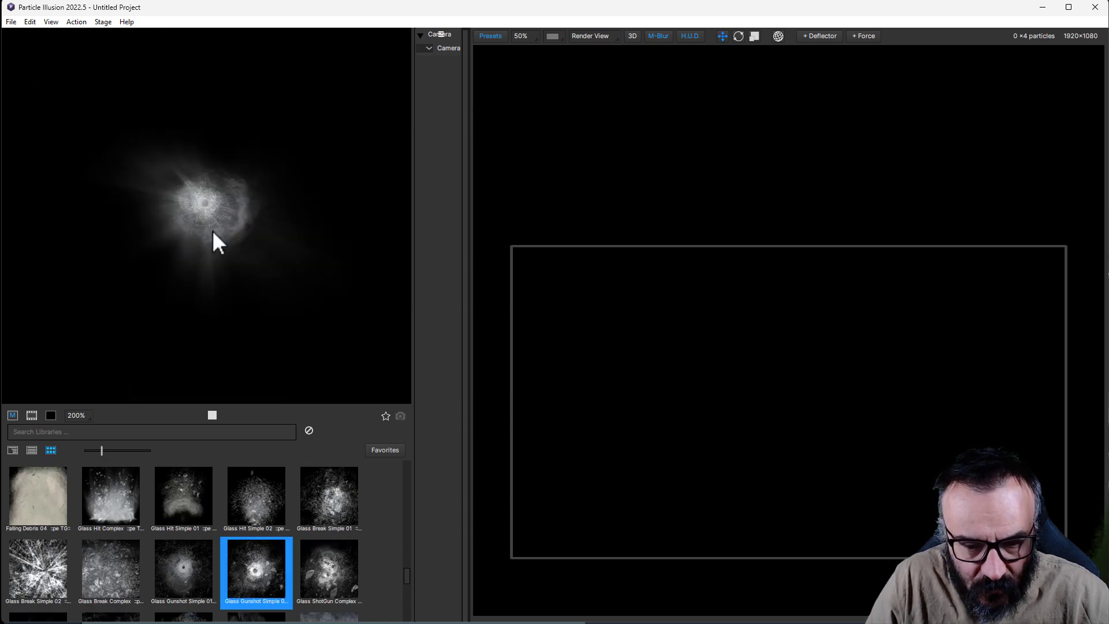
{"action": "left_click_drag", "start_coordinate": [257, 326], "coordinate": [198, 272]}
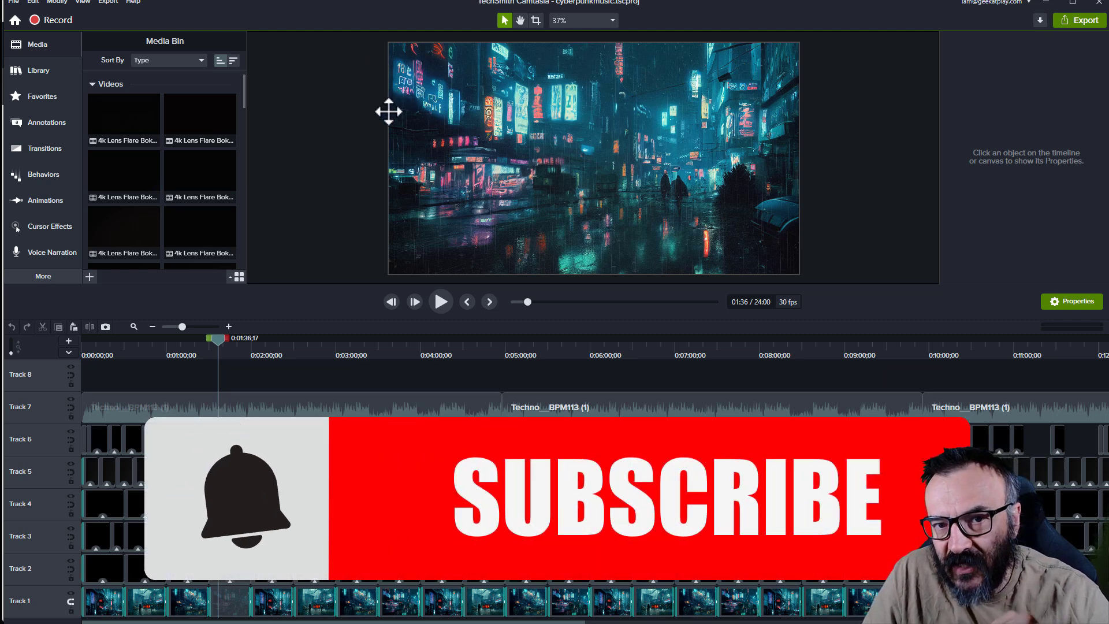
Step: Switch to the Camtasia project and examine the rain effect over the cyberpunk street image at about 3:56 on the timeline
{"action": "left_click_drag", "start_coordinate": [218, 337], "coordinate": [379, 354]}
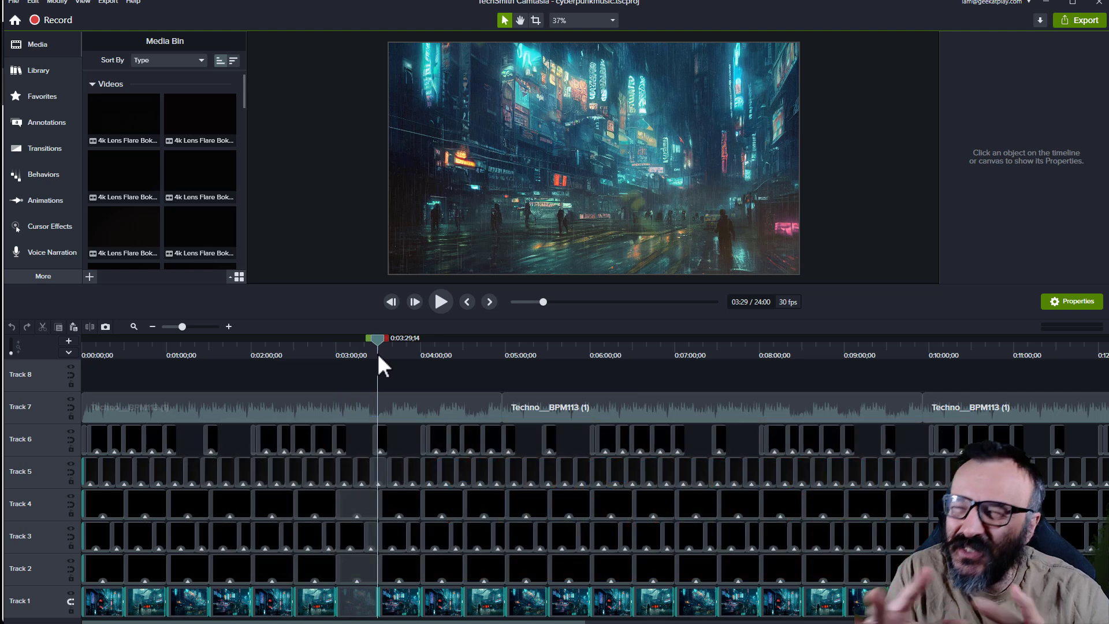
{"action": "left_click_drag", "start_coordinate": [380, 340], "coordinate": [416, 346]}
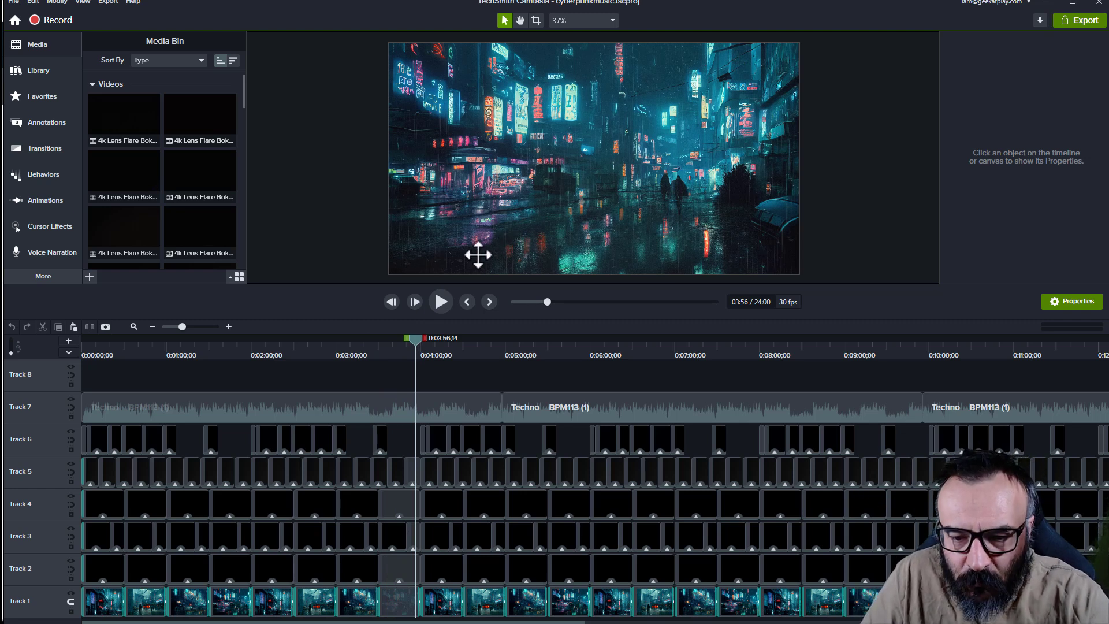
{"action": "scroll", "coordinate": [479, 253], "scroll_direction": "up", "scroll_amount": 5}
{"action": "left_click_drag", "start_coordinate": [490, 229], "coordinate": [549, 99]}
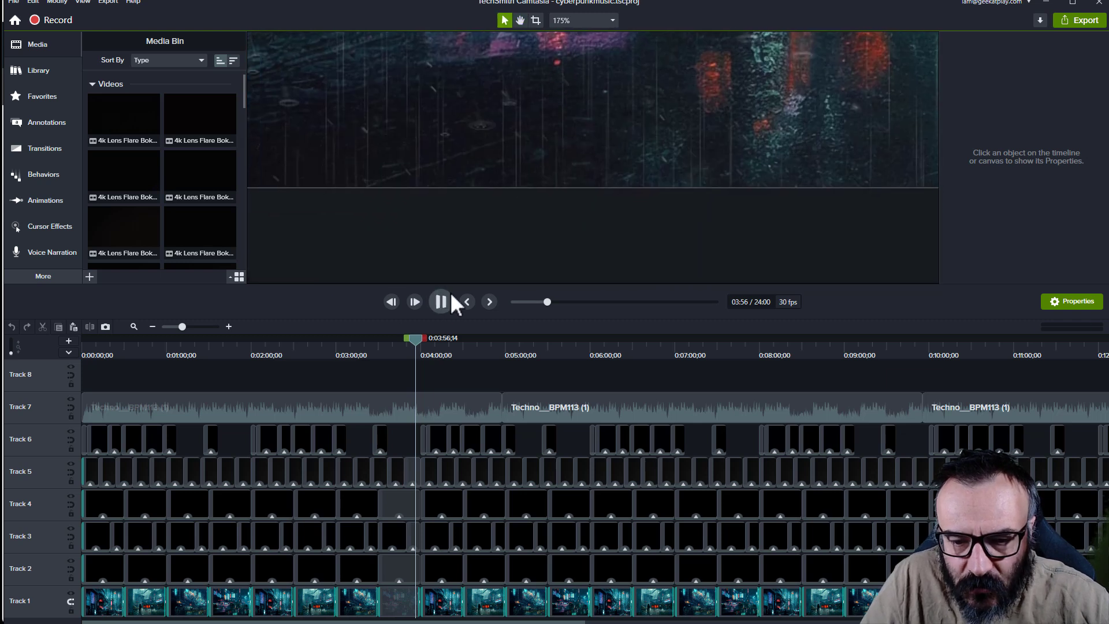
{"action": "left_click", "coordinate": [441, 300]}
{"action": "left_click", "coordinate": [441, 303]}
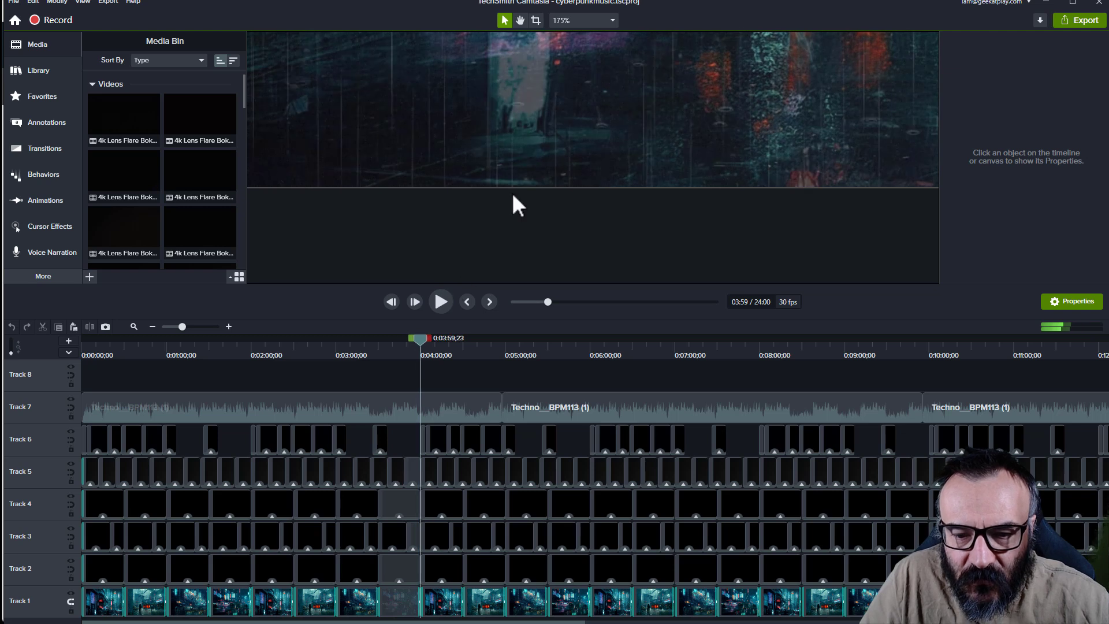
Step: Move the displaced Dust01 overlay back so that it exactly covers the cyberpunk street image
{"action": "scroll", "coordinate": [508, 200], "scroll_direction": "down", "scroll_amount": 6}
{"action": "left_click", "coordinate": [619, 166]}
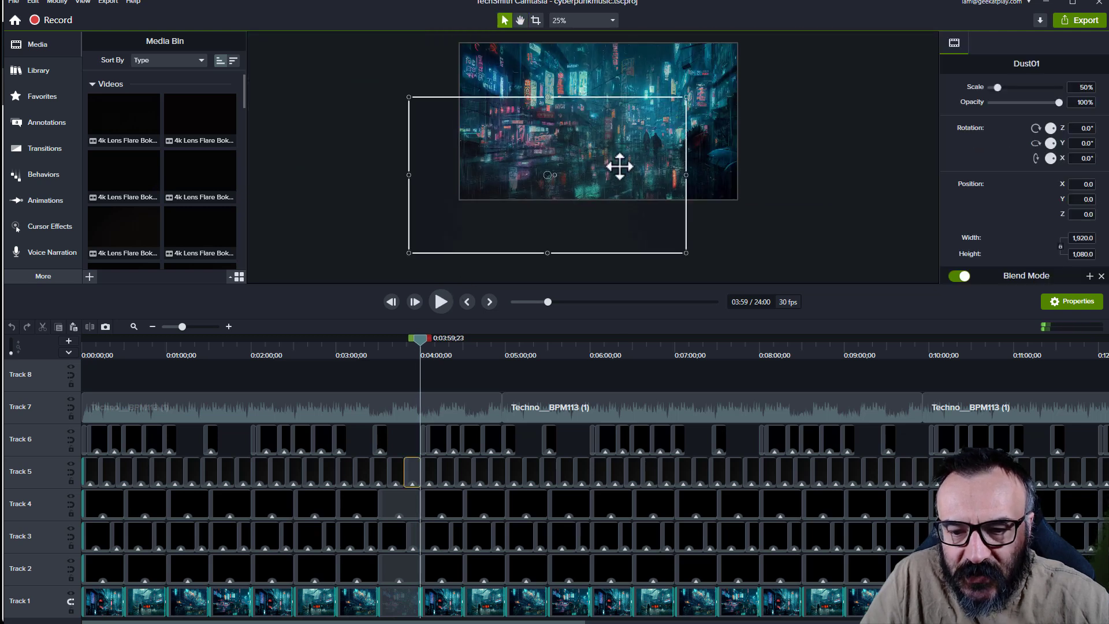
{"action": "left_click_drag", "start_coordinate": [620, 166], "coordinate": [676, 114]}
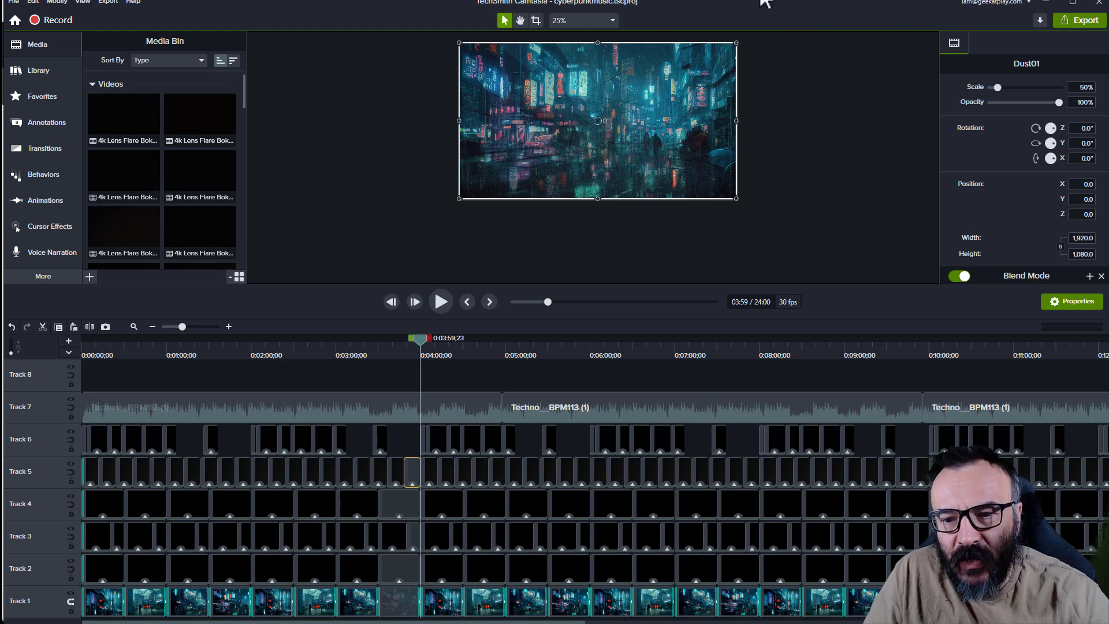
Step: View the Particle Illusion product page on the Boris FX website and return to the Particle Illusion application
{"action": "key", "text": "alt+Tab"}
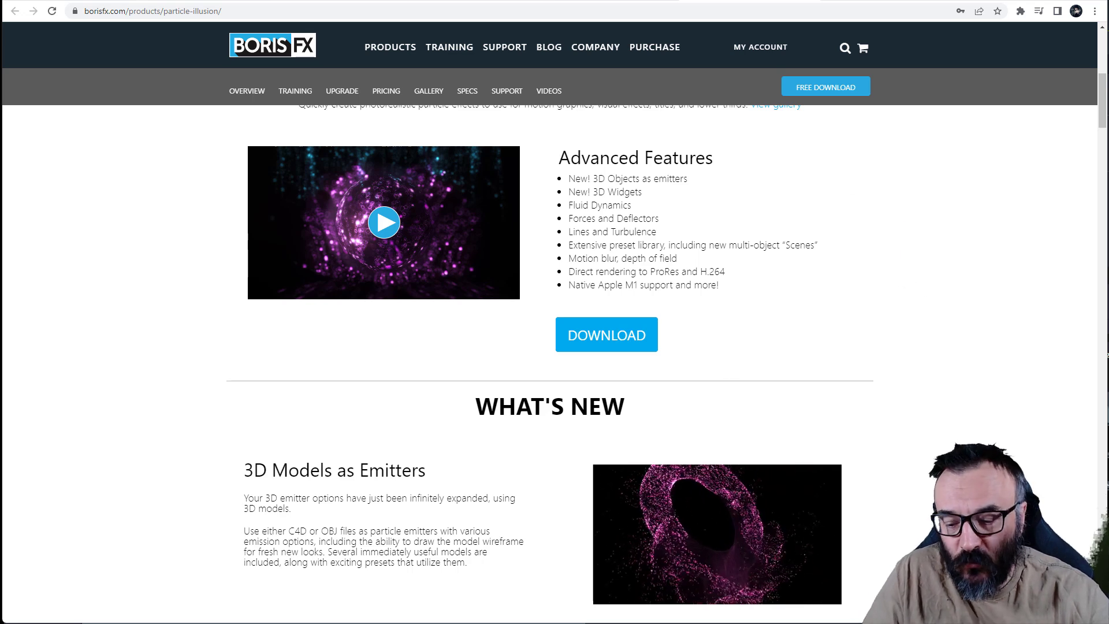
{"action": "key", "text": "alt+Tab"}
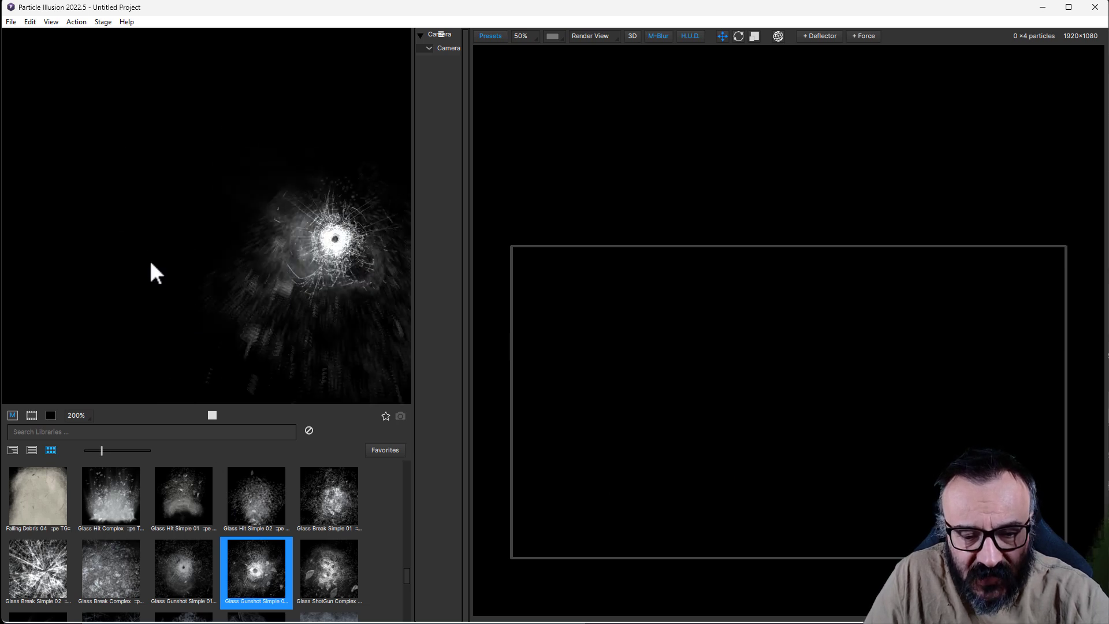
Step: Preview the Glass Hit Simple 01 emitter and the CodeBreakers text emitter from the library
{"action": "key", "text": "Up"}
{"action": "key", "text": "Left"}
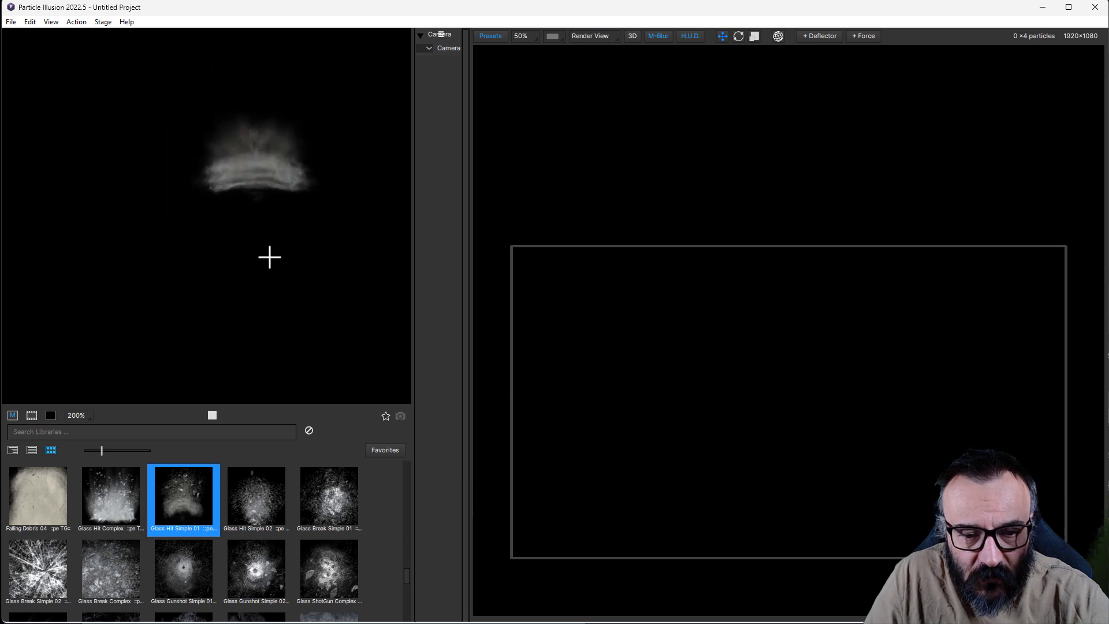
{"action": "scroll", "coordinate": [301, 490], "scroll_direction": "down", "scroll_amount": 10}
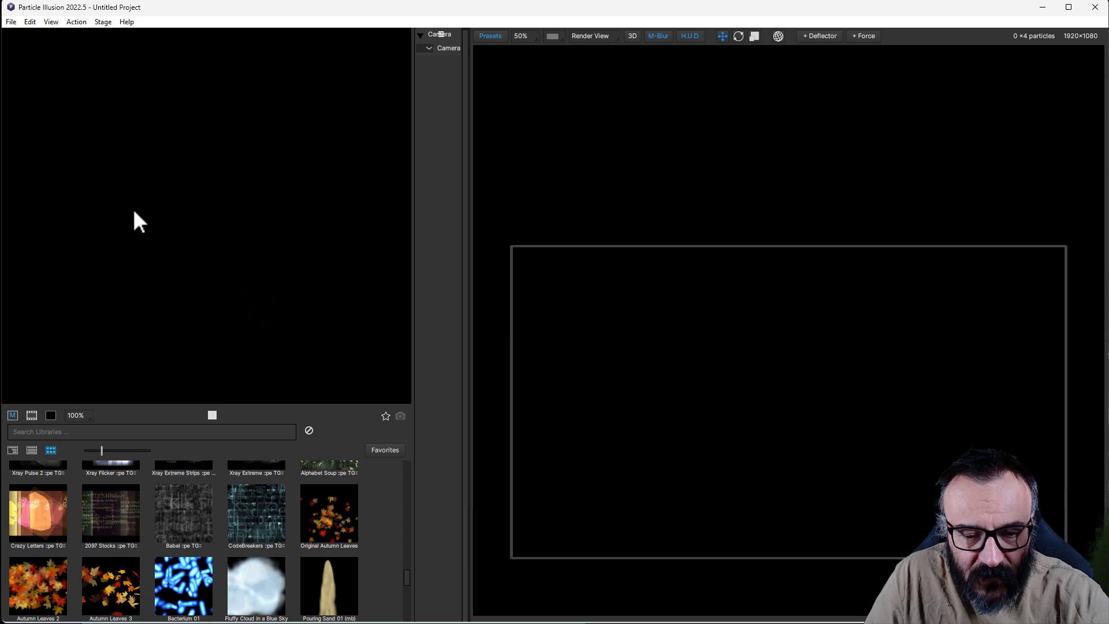
{"action": "key", "text": "Down"}
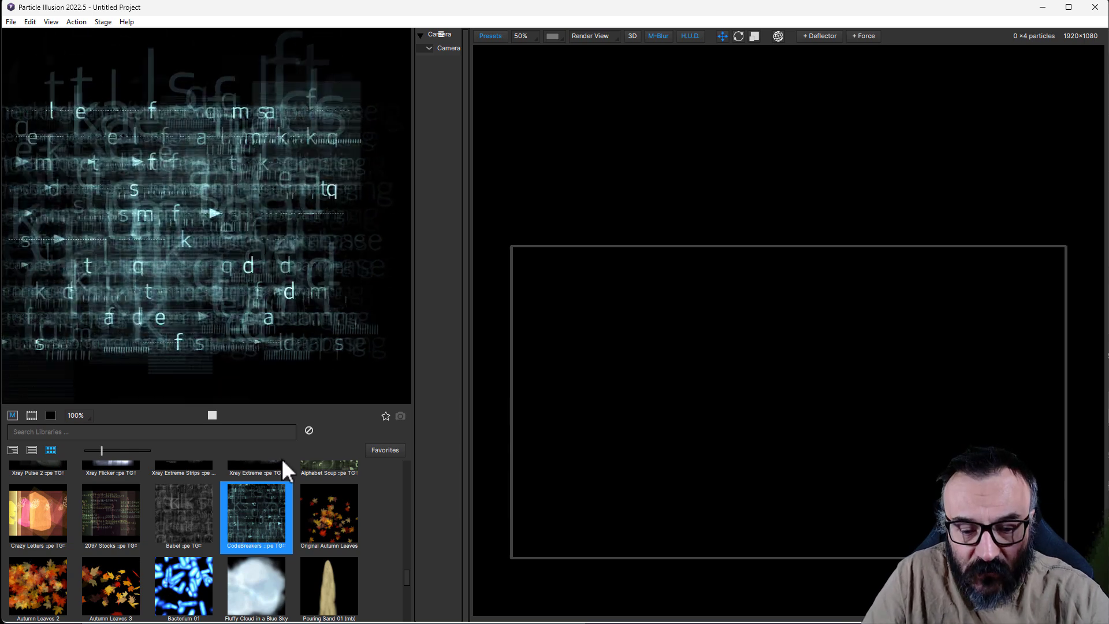
Step: Preview the sunflower version of the Leaves with Flowers Fill emitter and browse further through the library
{"action": "scroll", "coordinate": [285, 559], "scroll_direction": "down", "scroll_amount": 10}
{"action": "scroll", "coordinate": [206, 539], "scroll_direction": "down", "scroll_amount": 3}
{"action": "left_click", "coordinate": [251, 487]}
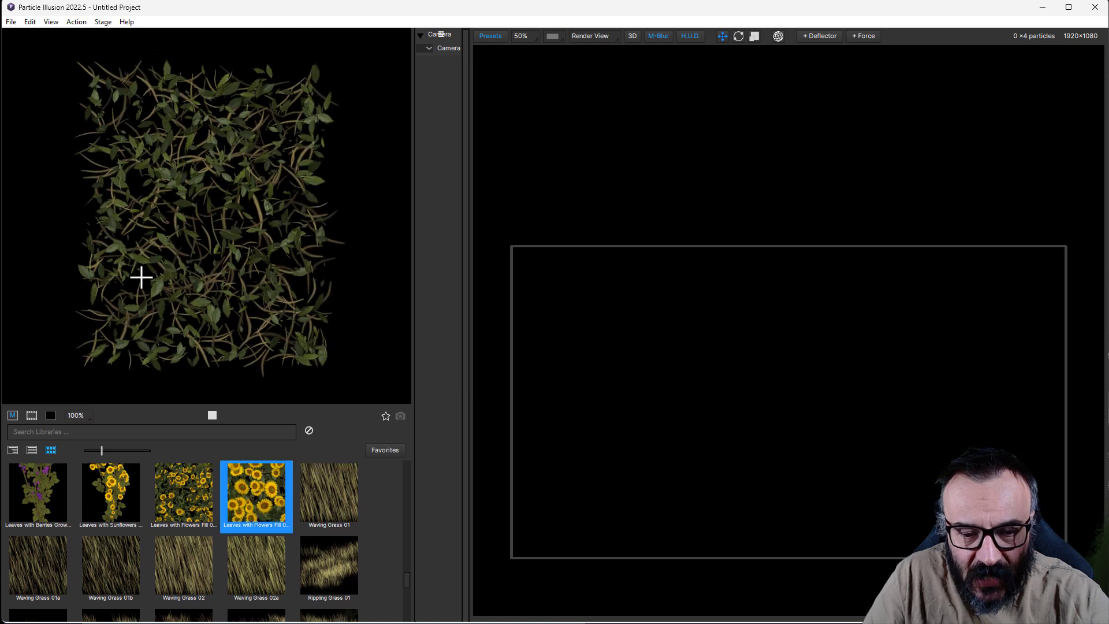
{"action": "scroll", "coordinate": [244, 528], "scroll_direction": "down", "scroll_amount": 5}
{"action": "scroll", "coordinate": [244, 528], "scroll_direction": "down", "scroll_amount": 15}
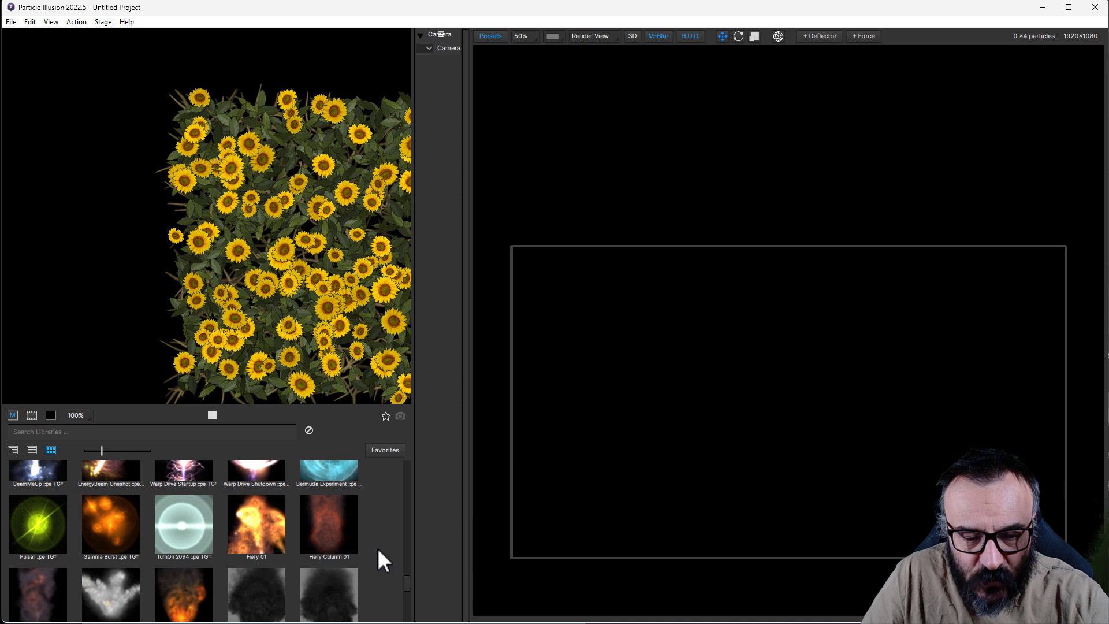
Step: Search the emitter library for "rain" and preview Torrential Rain, Fast Rain 02 and Rain with Splashes Side
{"action": "left_click", "coordinate": [155, 433]}
{"action": "type", "text": "rain"}
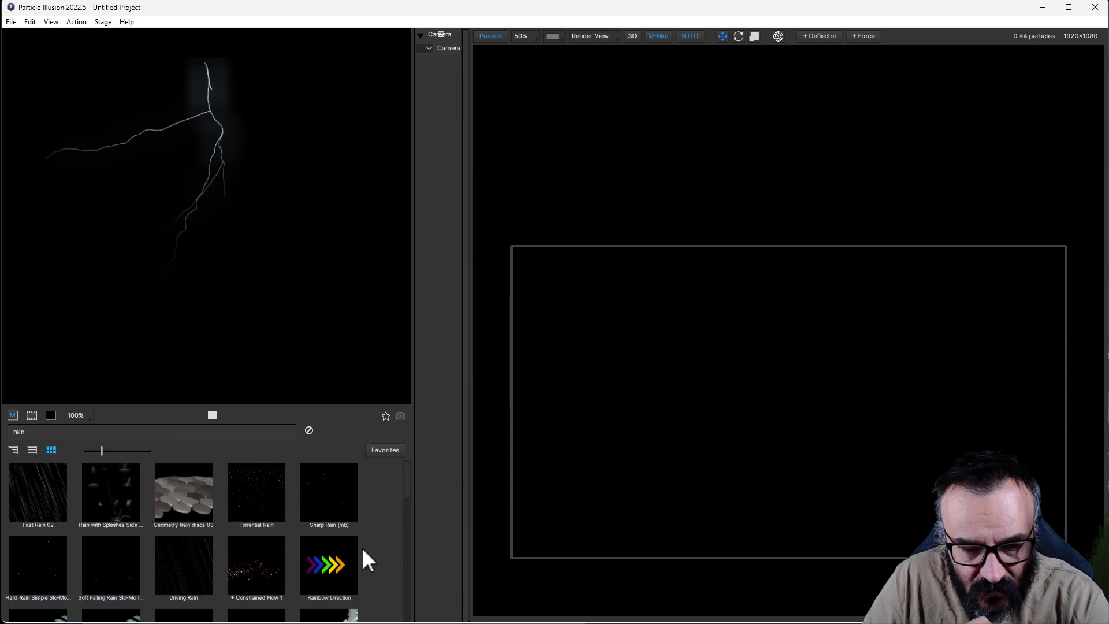
{"action": "left_click", "coordinate": [266, 497]}
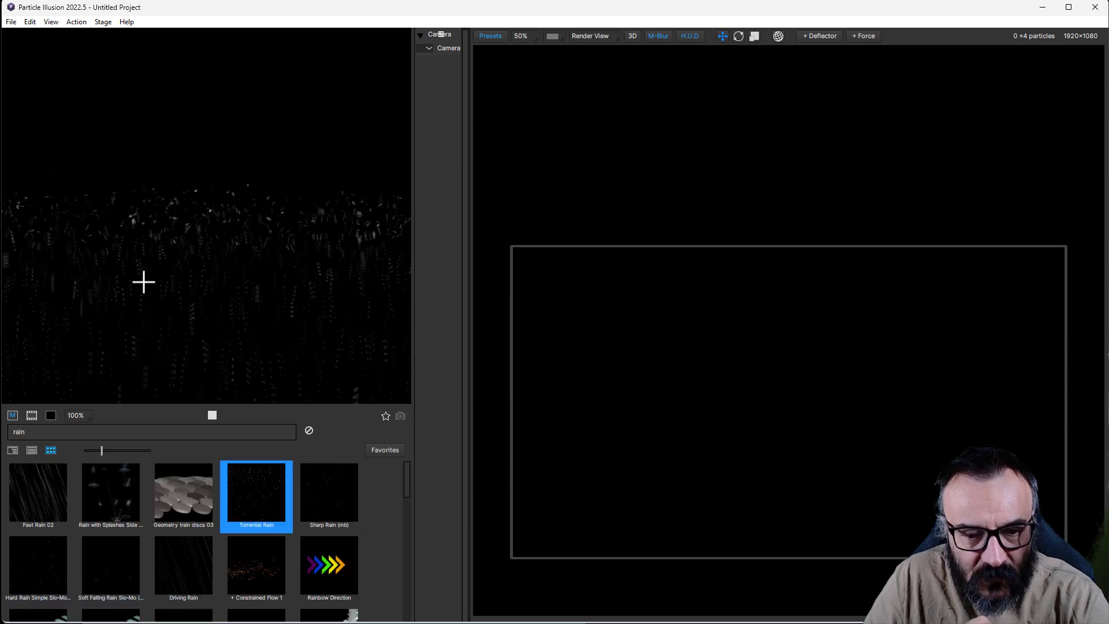
{"action": "left_click", "coordinate": [46, 490]}
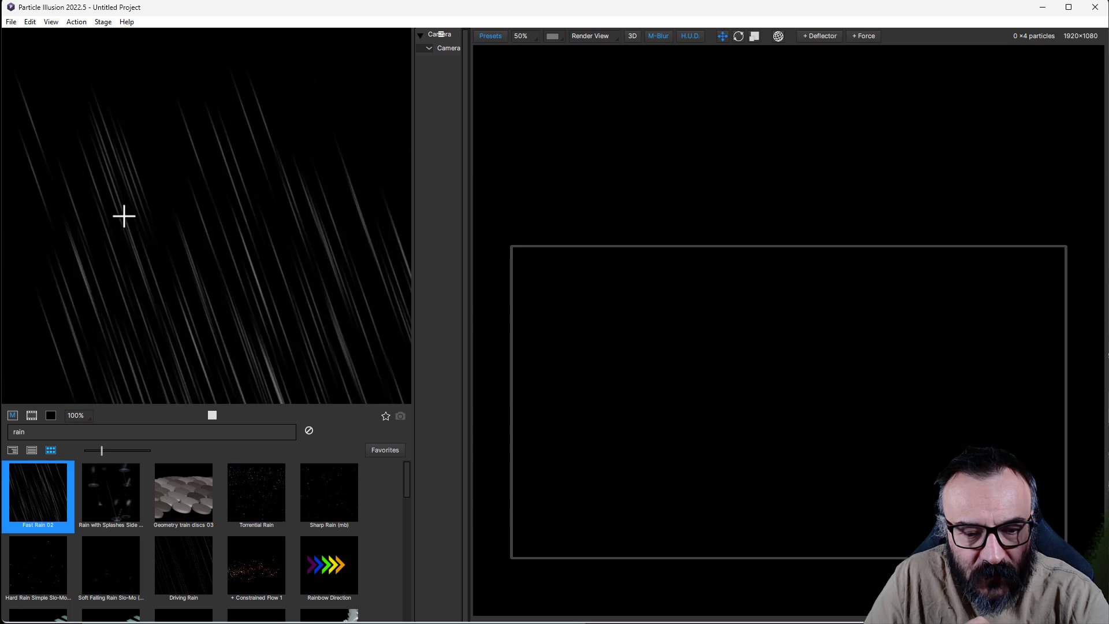
{"action": "left_click", "coordinate": [119, 474]}
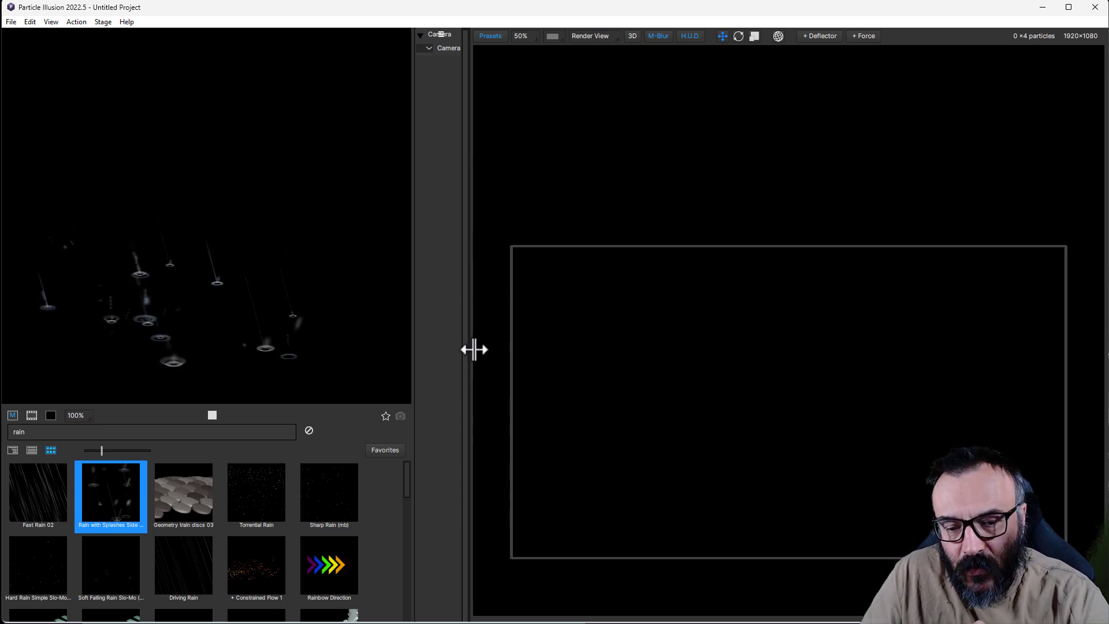
Step: Widen the camera parameters area beside the stage and select the Fast Rain 02 emitter
{"action": "left_click_drag", "start_coordinate": [469, 349], "coordinate": [553, 353]}
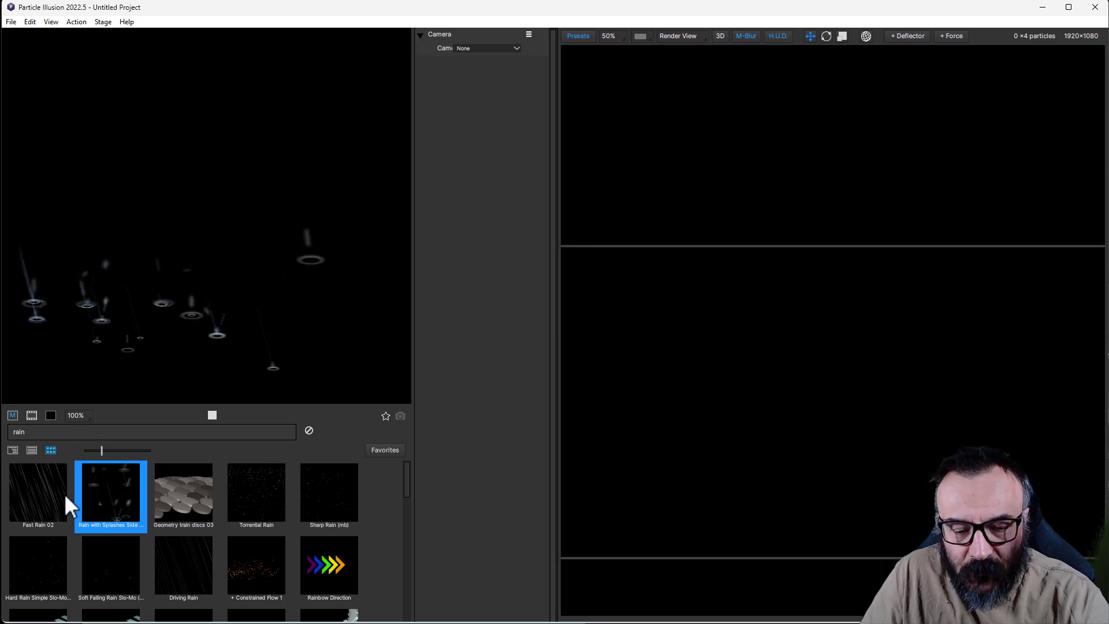
{"action": "left_click", "coordinate": [29, 497]}
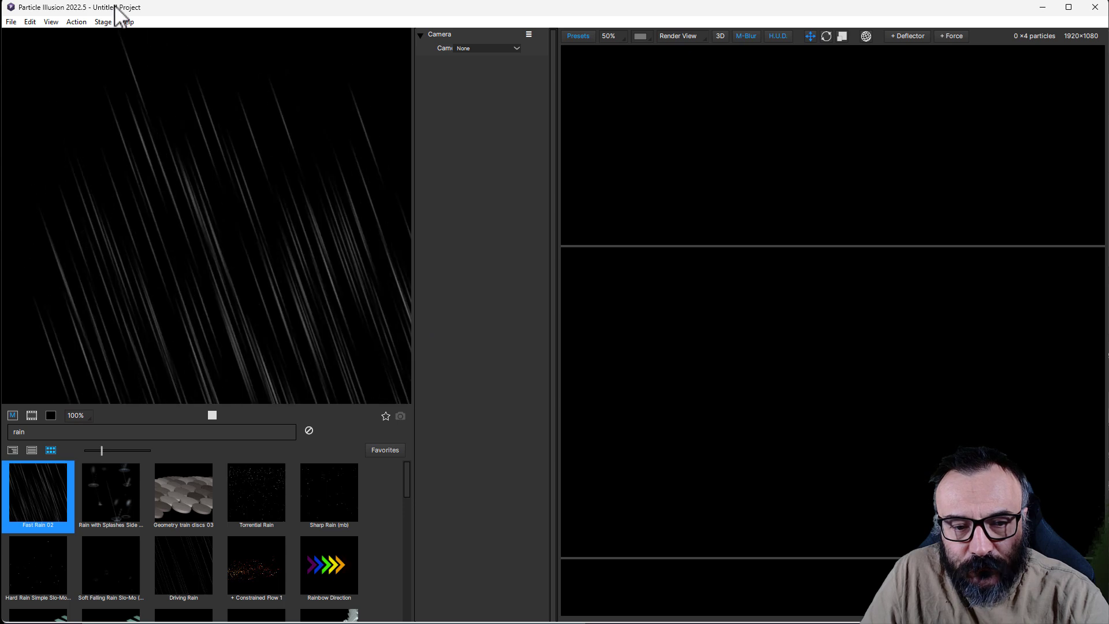
Step: Open the preferences, review the default stage size presets for new projects, and apply the dialog
{"action": "left_click", "coordinate": [11, 21]}
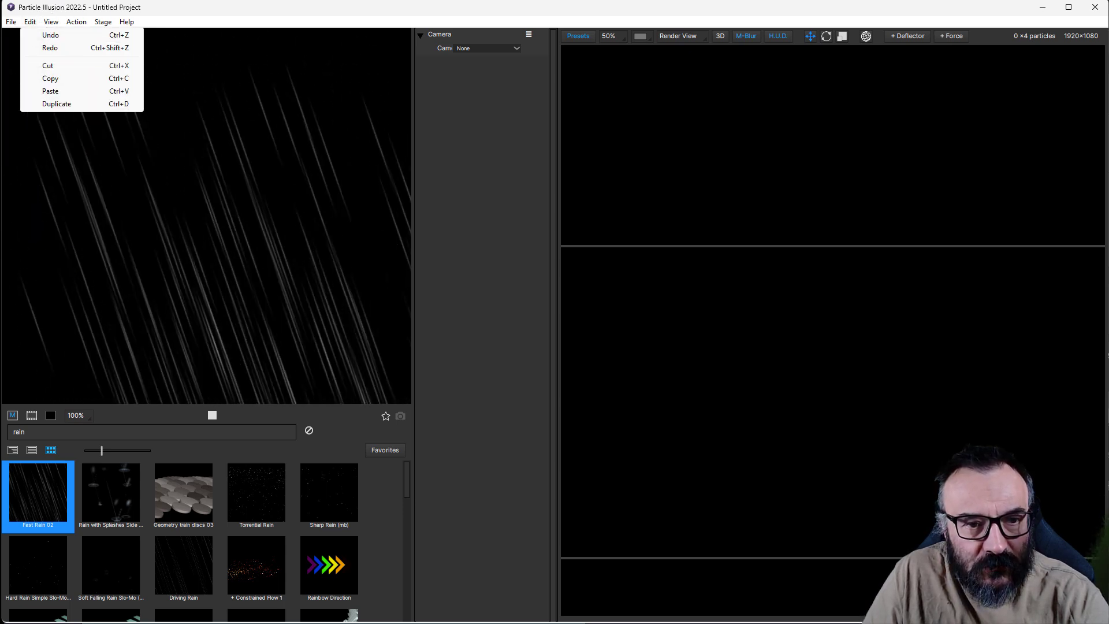
{"action": "left_click", "coordinate": [102, 44]}
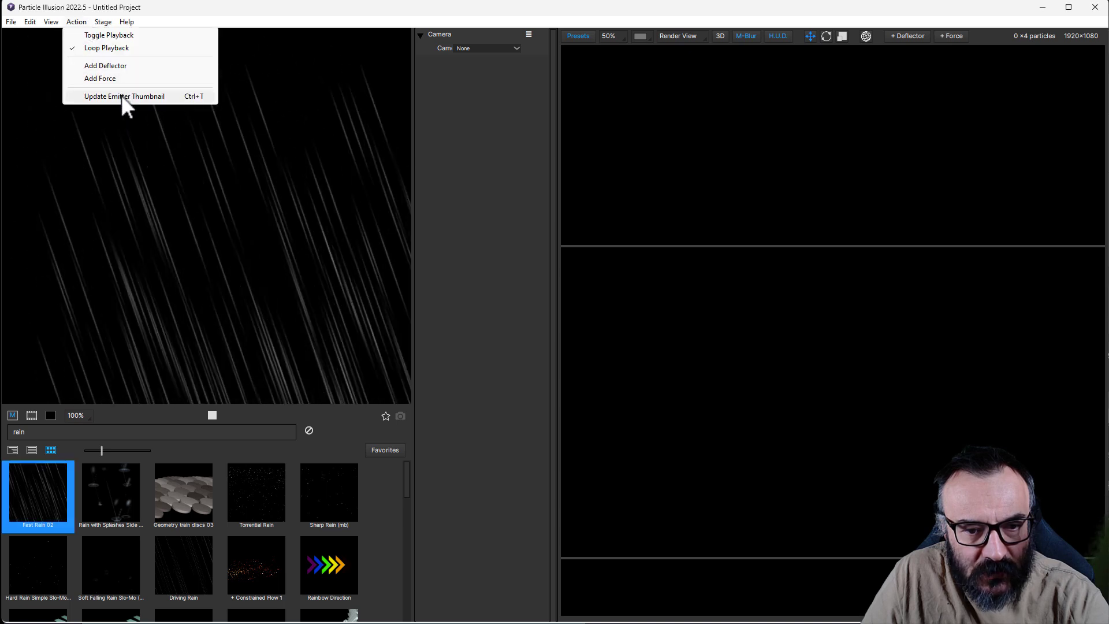
{"action": "left_click", "coordinate": [51, 22]}
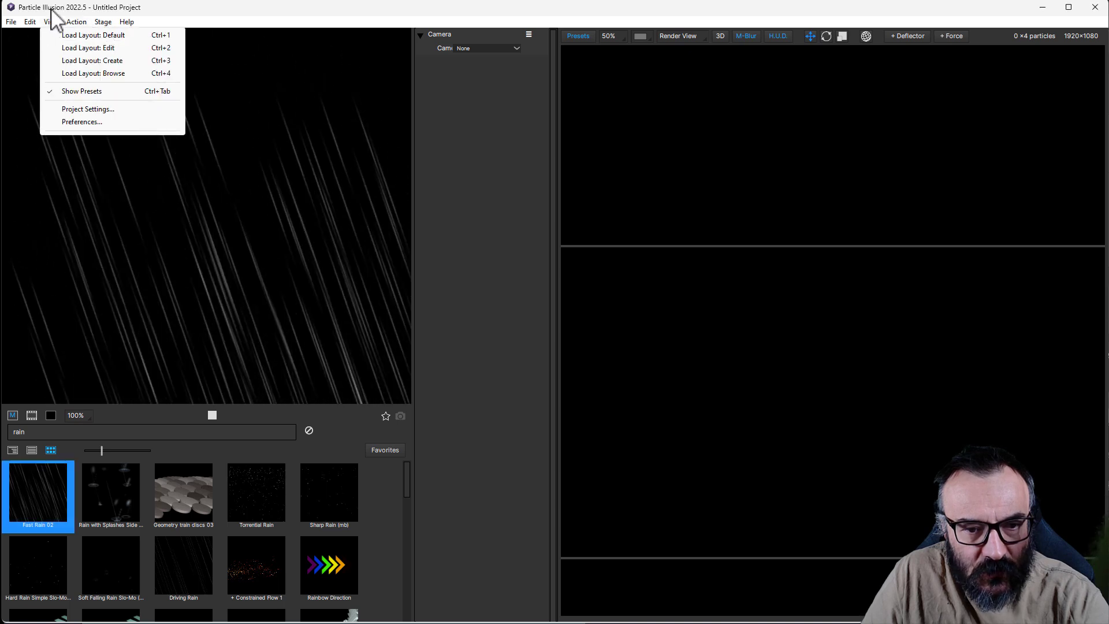
{"action": "left_click", "coordinate": [105, 121]}
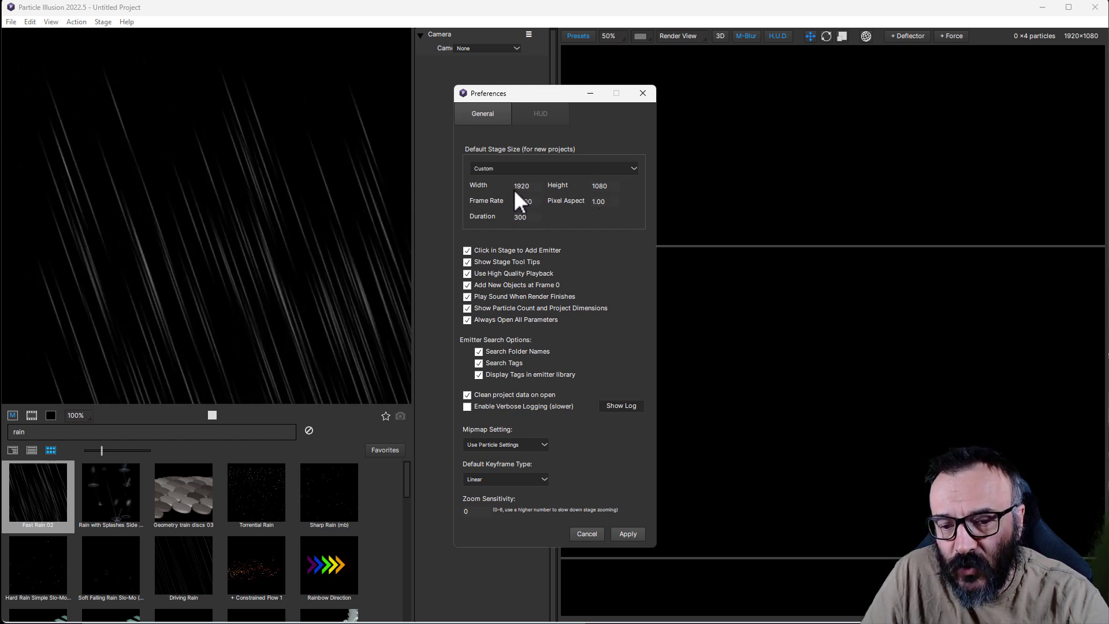
{"action": "left_click", "coordinate": [632, 167]}
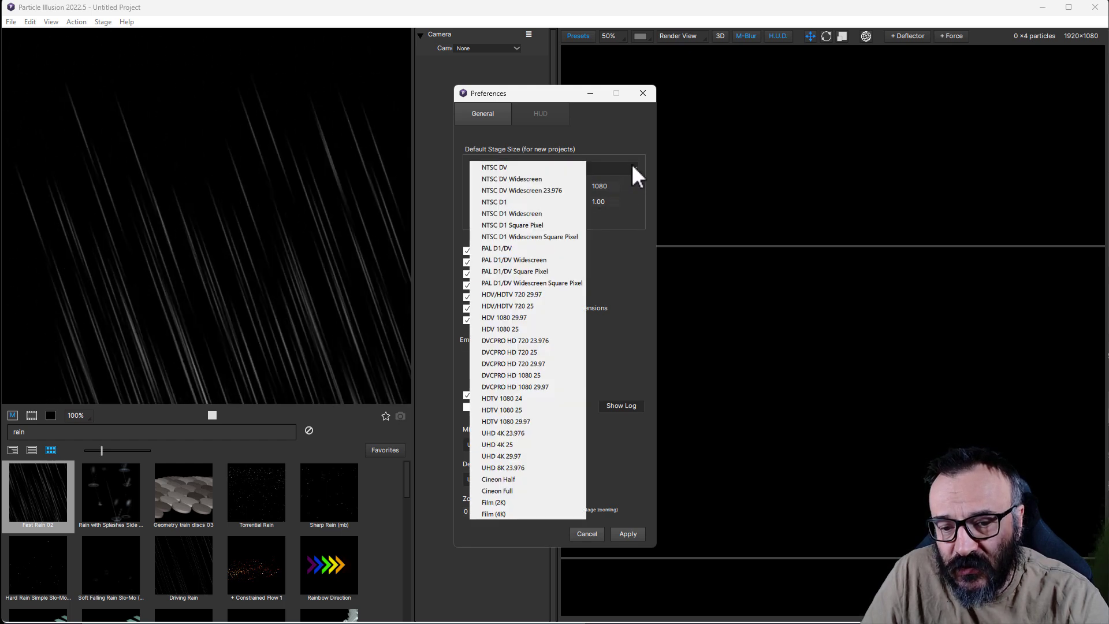
{"action": "left_click", "coordinate": [644, 274]}
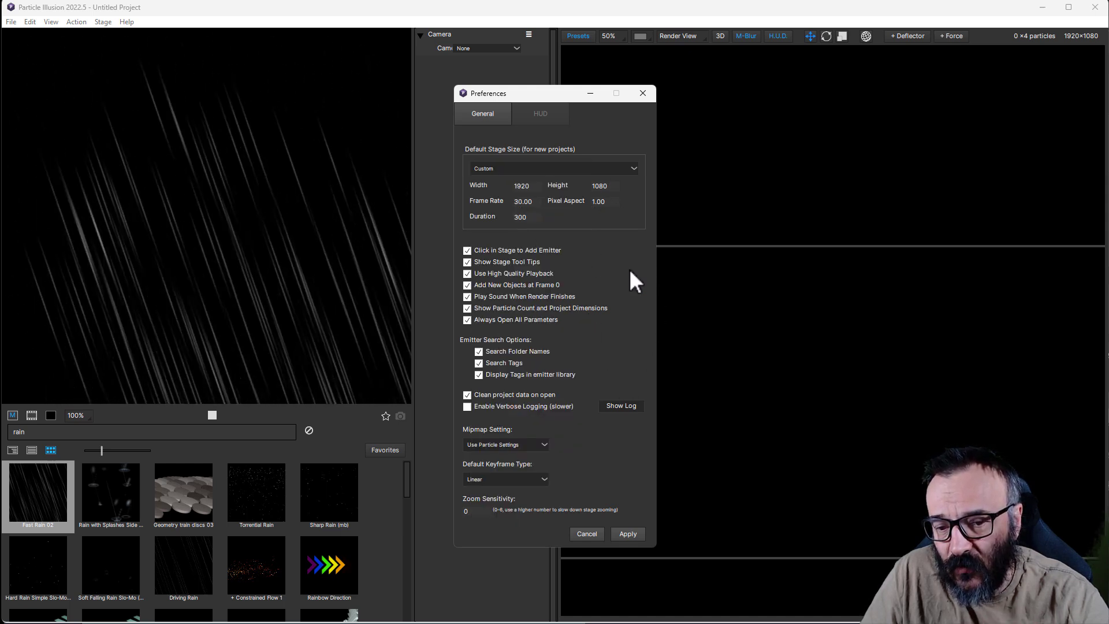
{"action": "left_click", "coordinate": [628, 533]}
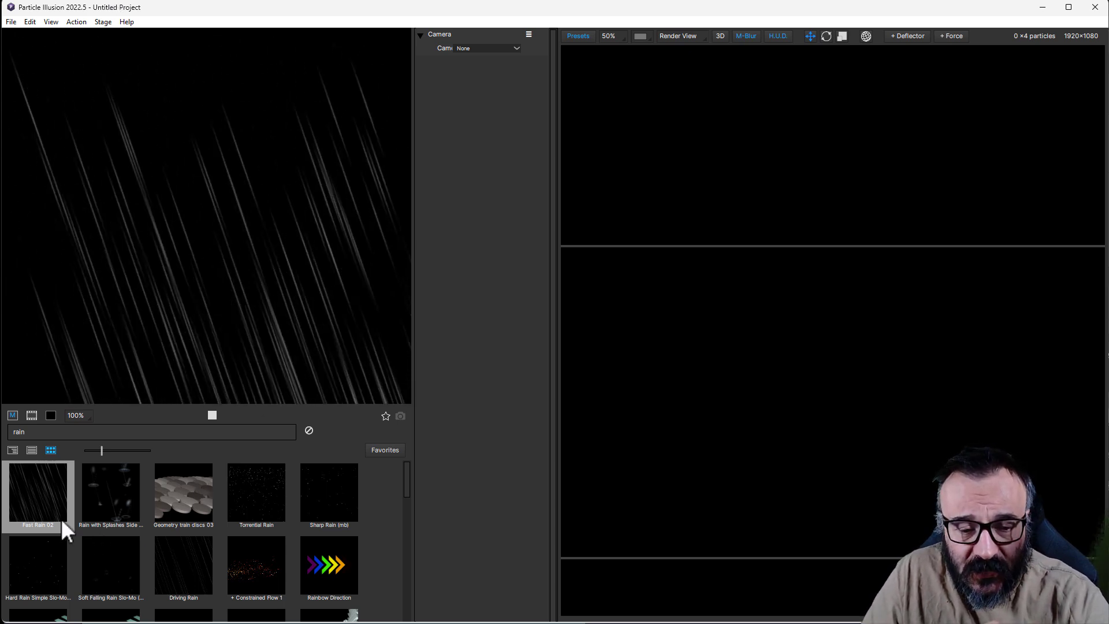
Step: Place the Fast Rain 02 emitter near the middle of the stage and widen its properties area until the parameter names are readable
{"action": "left_click", "coordinate": [779, 484]}
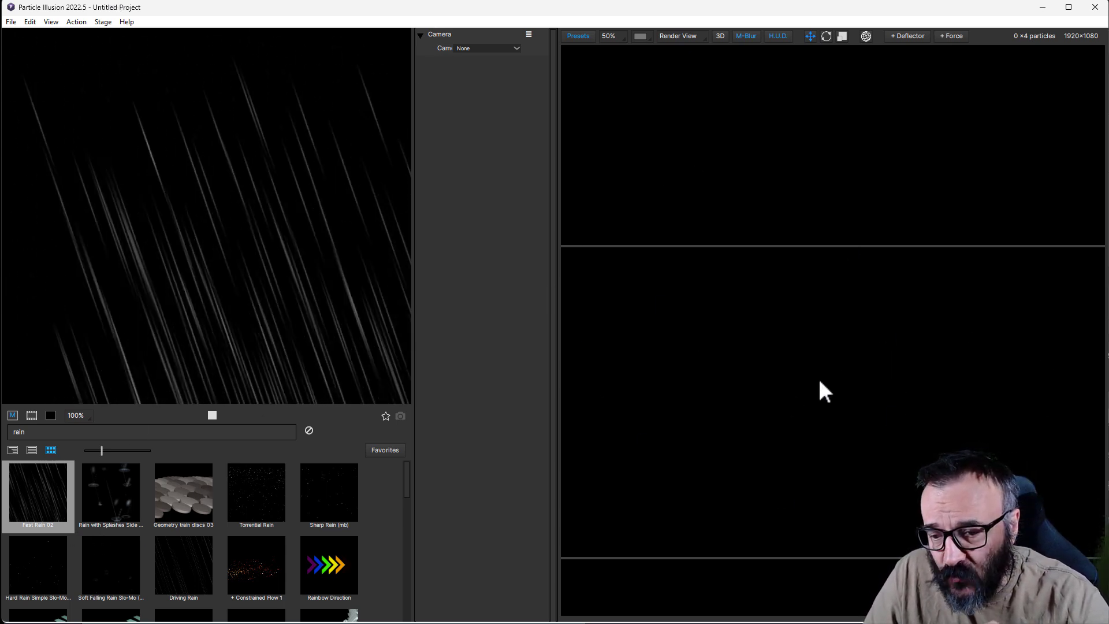
{"action": "left_click", "coordinate": [833, 420]}
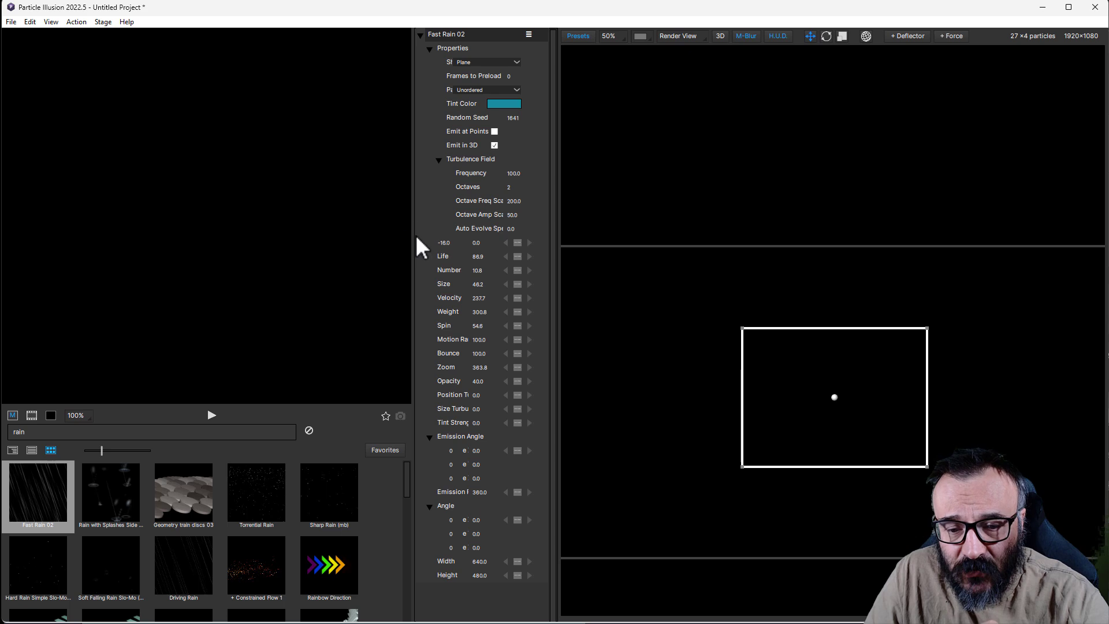
{"action": "left_click_drag", "start_coordinate": [410, 235], "coordinate": [346, 238]}
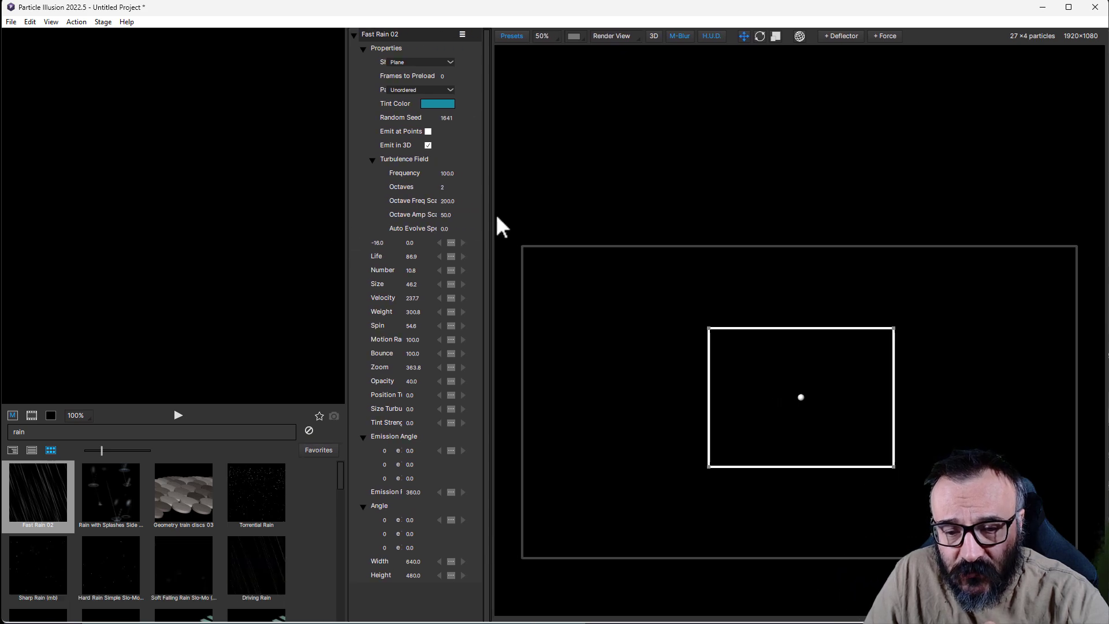
{"action": "left_click_drag", "start_coordinate": [492, 218], "coordinate": [550, 214]}
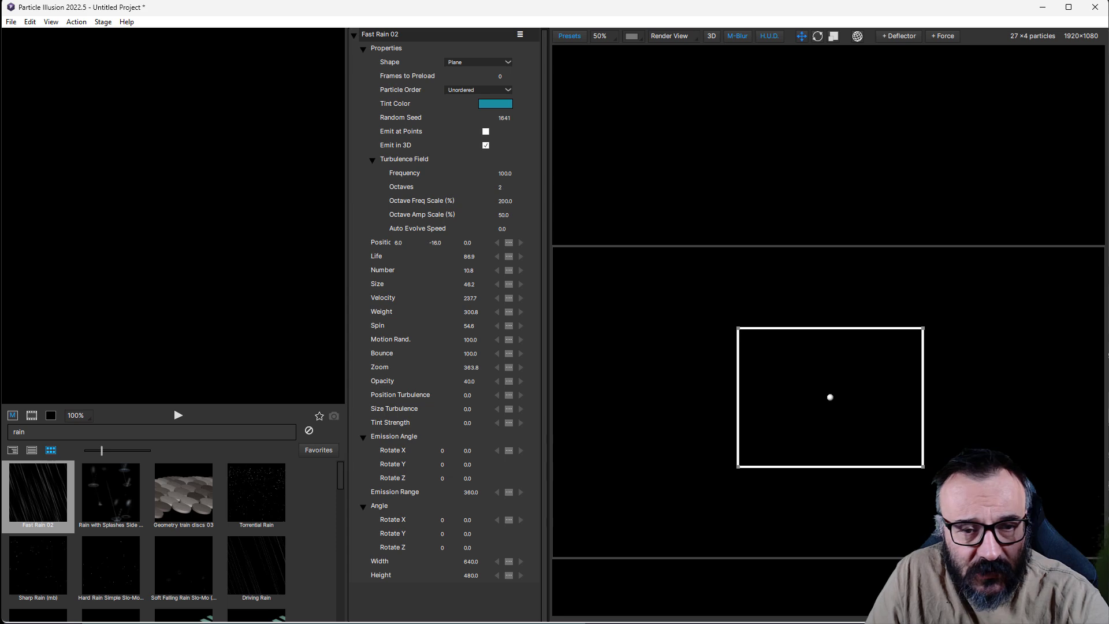
Step: Try different workspace layouts and finish with the Edit layout loaded
{"action": "left_click", "coordinate": [57, 24]}
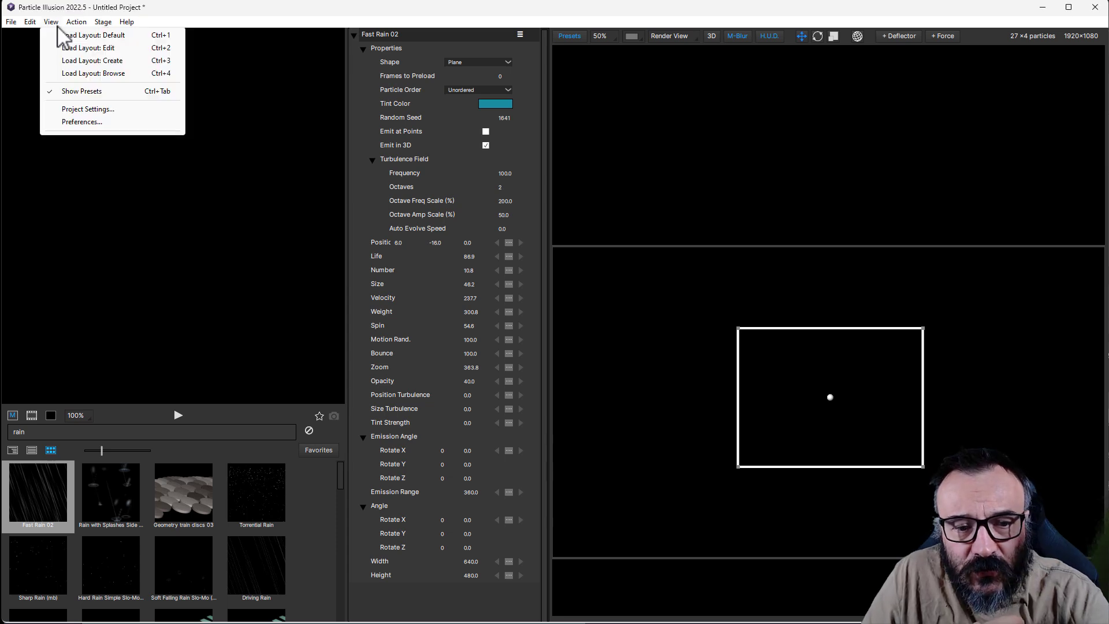
{"action": "left_click", "coordinate": [99, 49]}
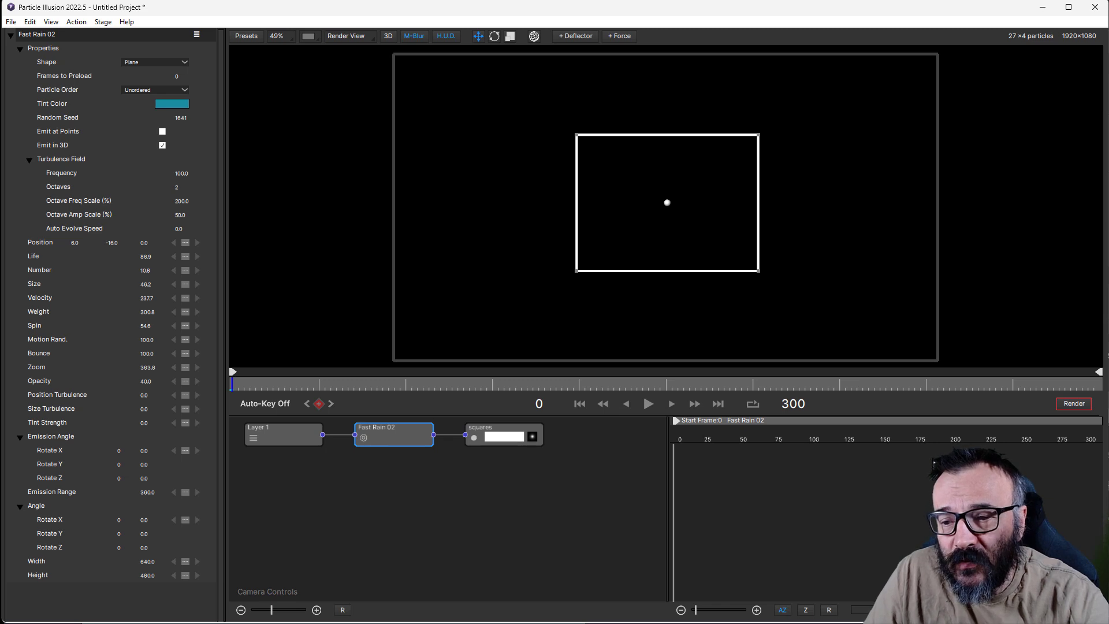
{"action": "left_click", "coordinate": [52, 22]}
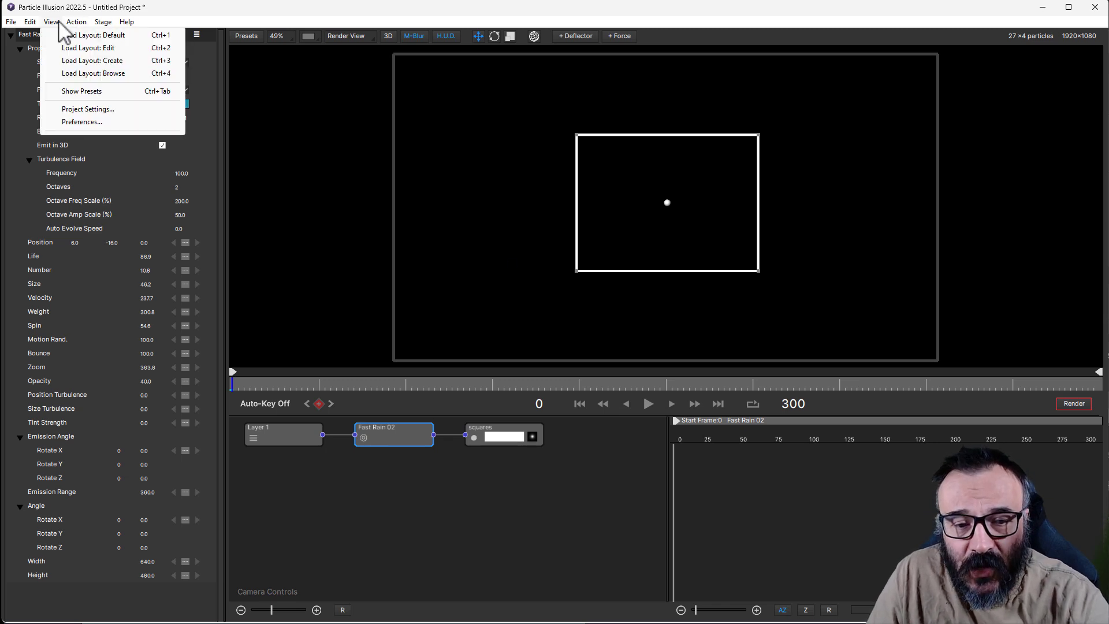
{"action": "left_click", "coordinate": [101, 73]}
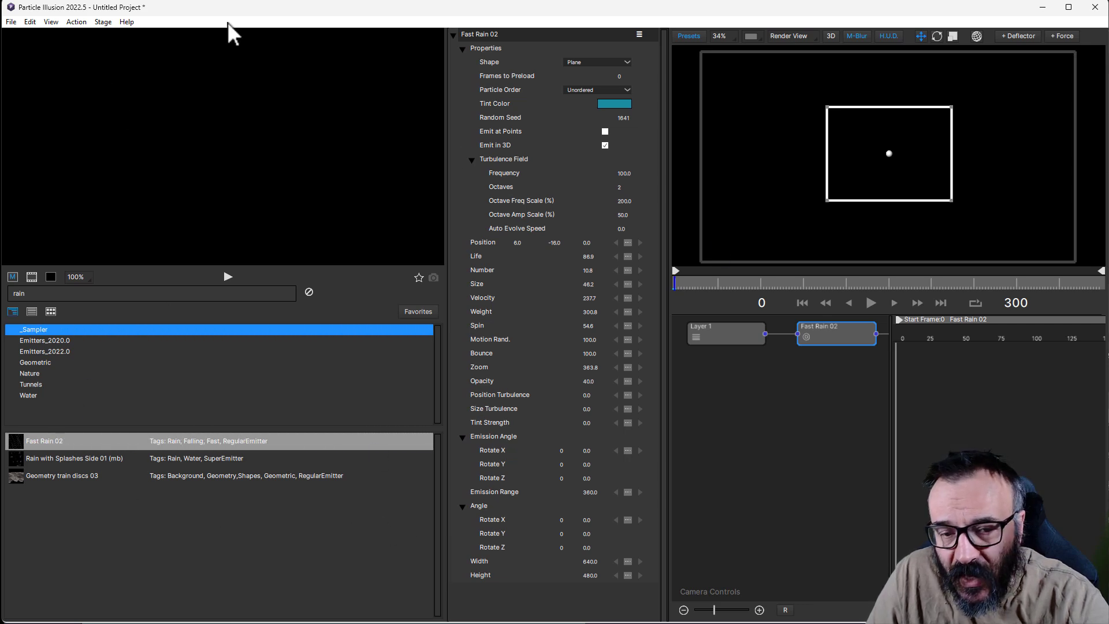
{"action": "left_click", "coordinate": [77, 22]}
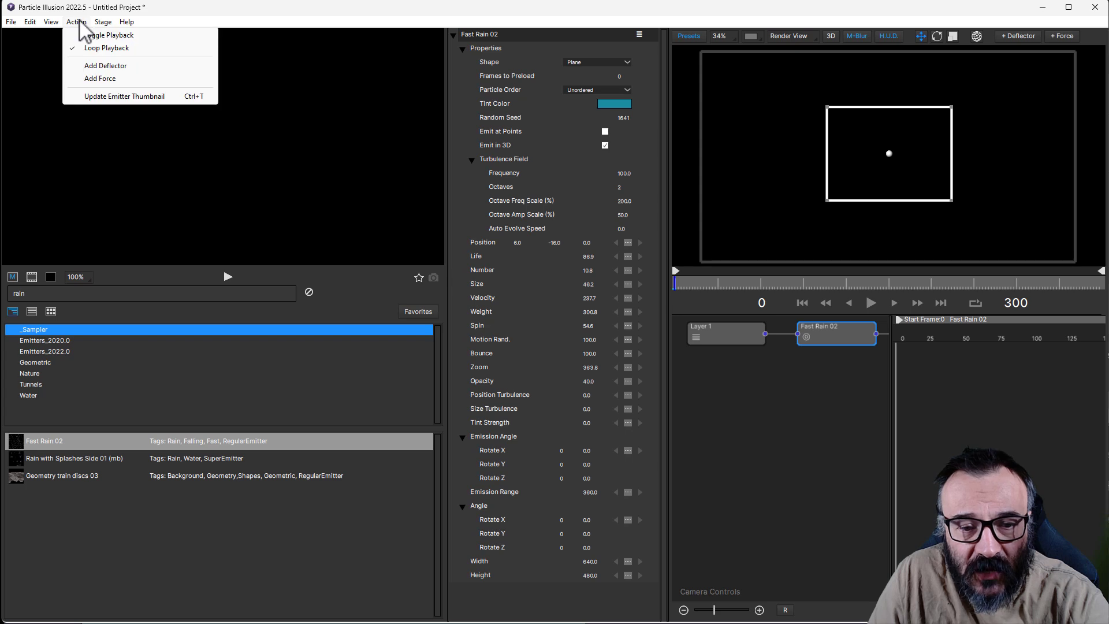
{"action": "mouse_move", "coordinate": [52, 22]}
{"action": "left_click", "coordinate": [77, 50]}
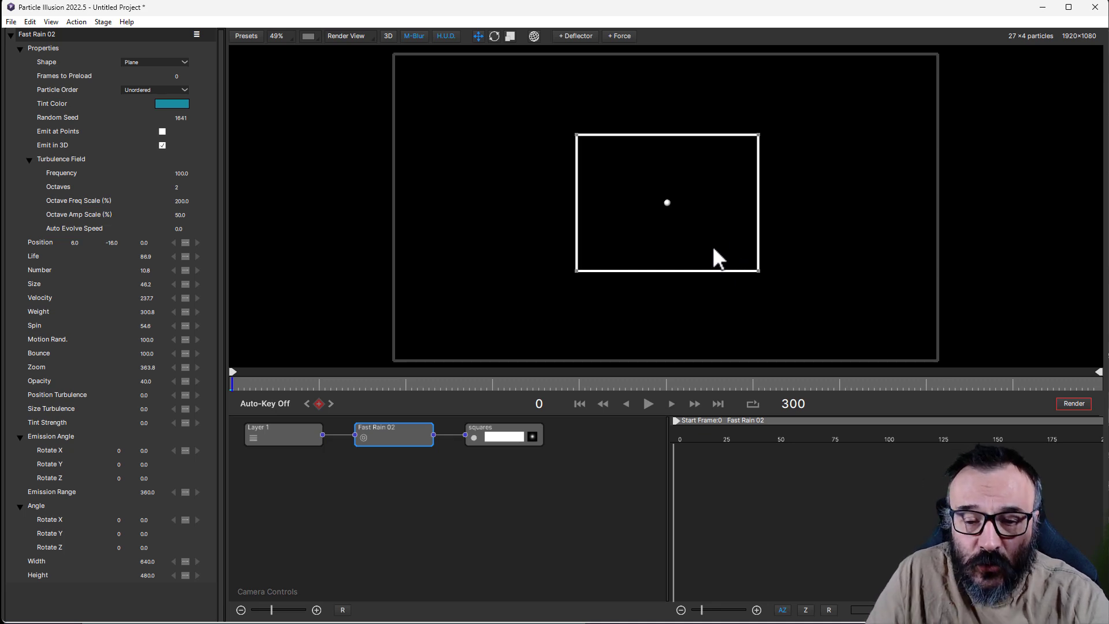
Step: Enlarge the rain emitter to about 1948 by 1111 so it covers the whole stage, and scrub the timeline to preview it
{"action": "left_click_drag", "start_coordinate": [578, 138], "coordinate": [392, 46]}
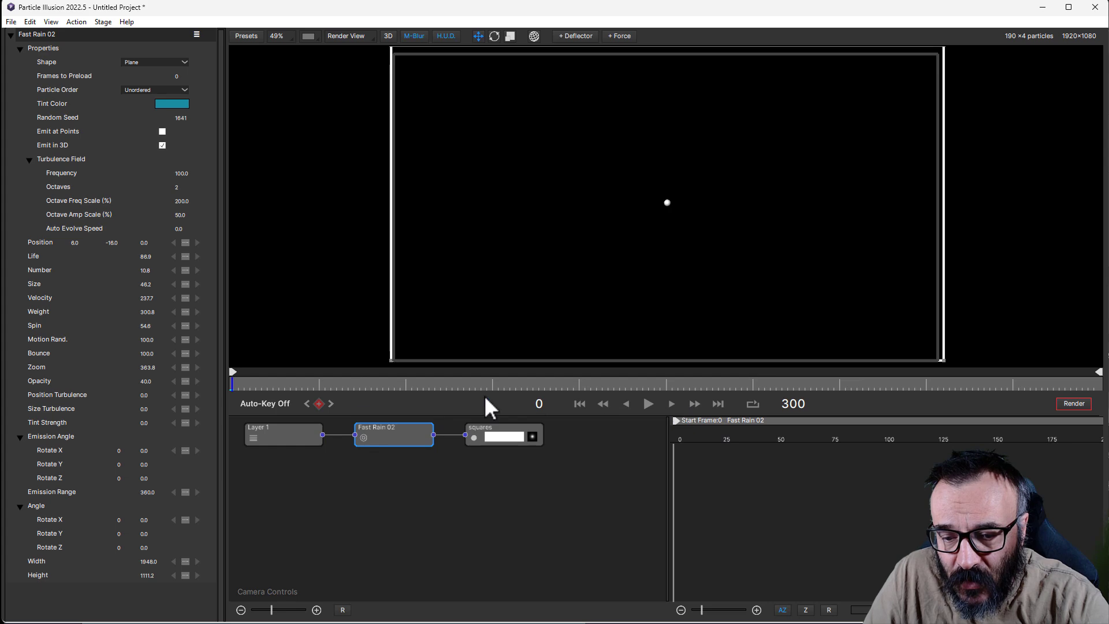
{"action": "left_click_drag", "start_coordinate": [340, 382], "coordinate": [399, 402]}
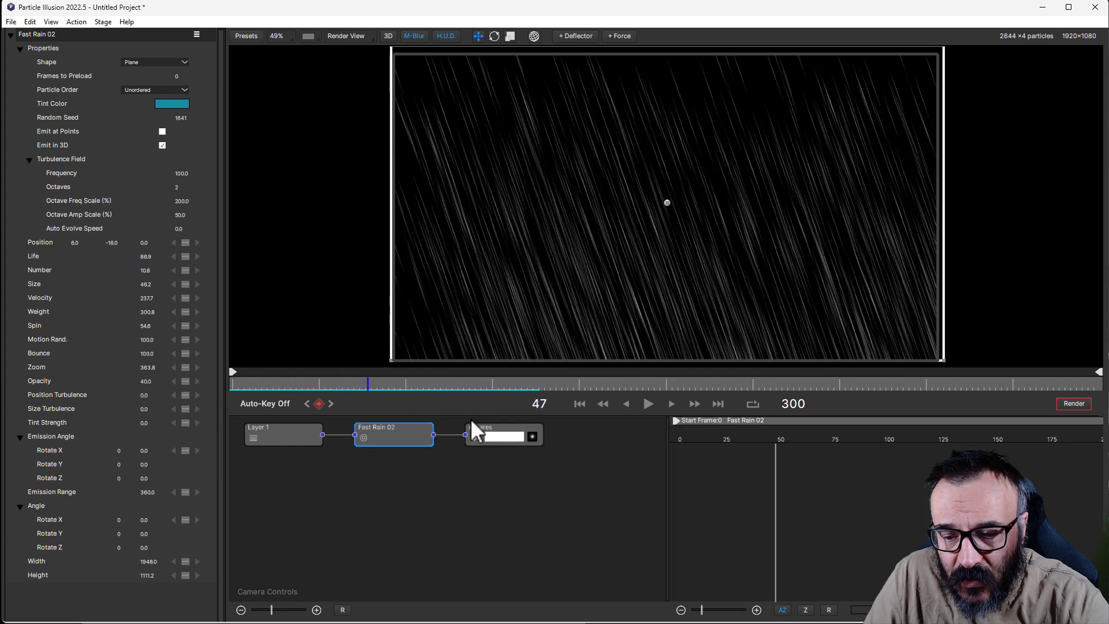
{"action": "left_click_drag", "start_coordinate": [730, 431], "coordinate": [664, 438]}
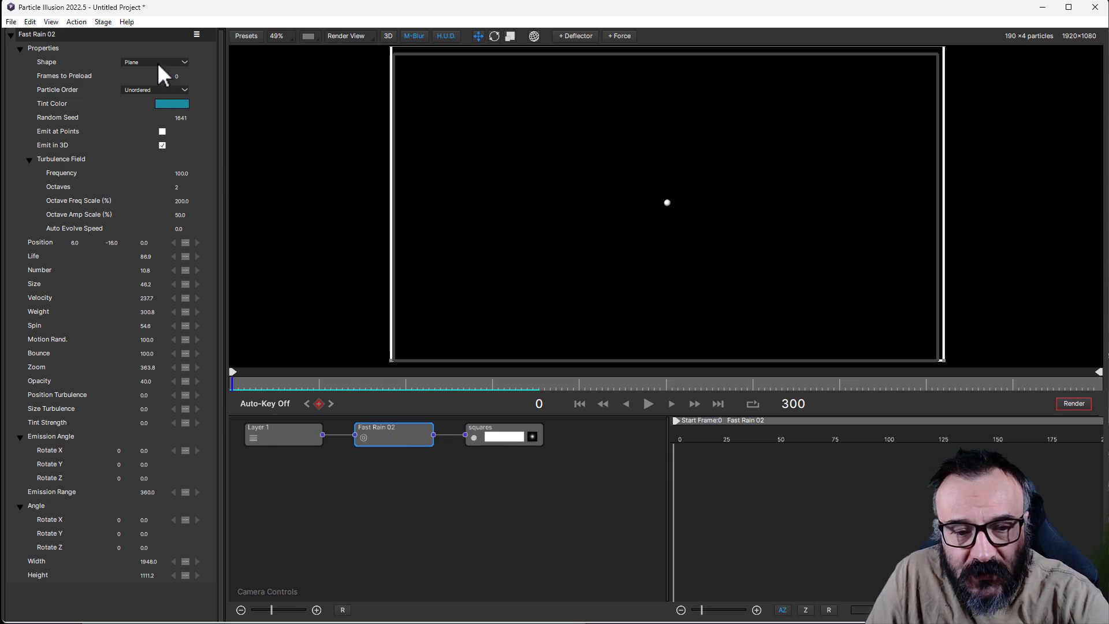
Step: Set the Fast Rain 02 emitter's Frames to Preload to 6, preview the rain, and set its Number to 8
{"action": "left_click_drag", "start_coordinate": [172, 74], "coordinate": [182, 76]}
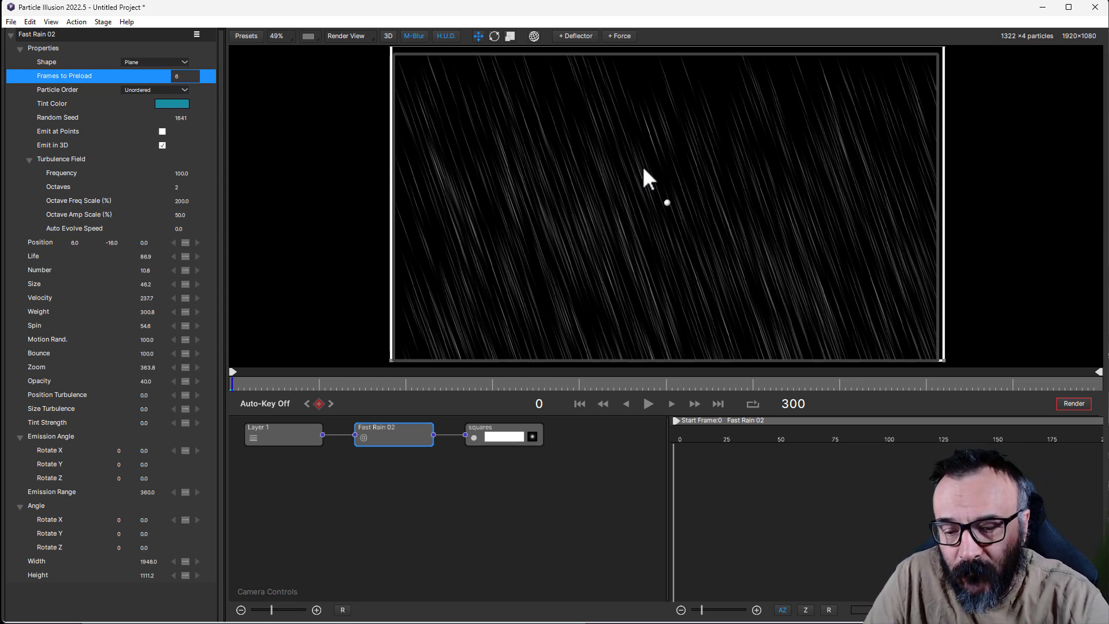
{"action": "left_click_drag", "start_coordinate": [688, 435], "coordinate": [543, 416]}
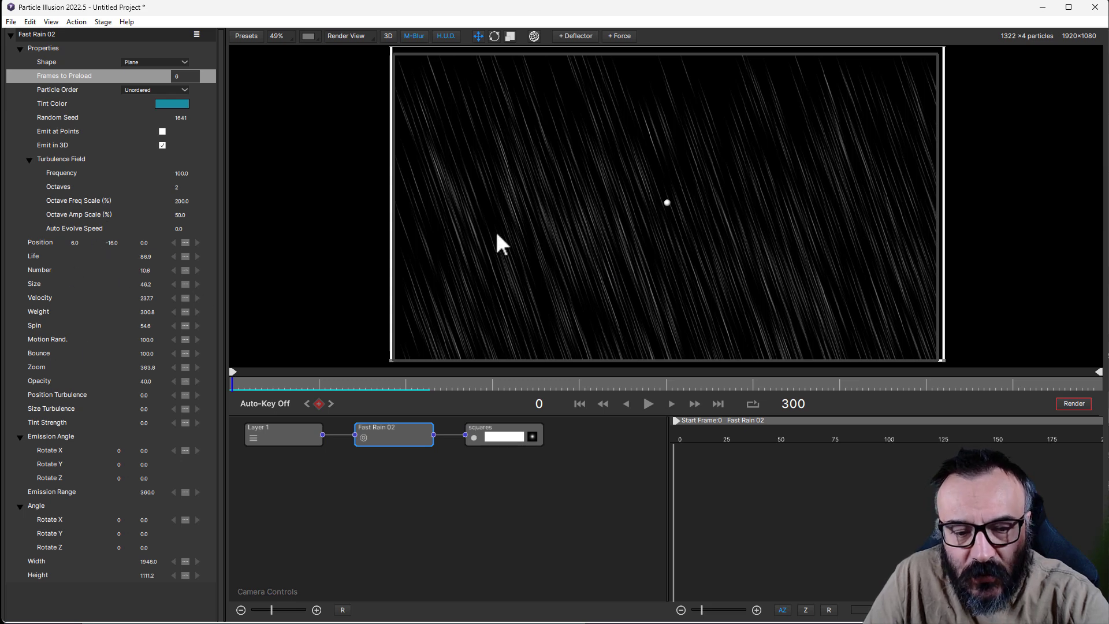
{"action": "mouse_move", "coordinate": [144, 270]}
{"action": "left_mouse_down"}
{"action": "mouse_move", "coordinate": [243, 267]}
{"action": "mouse_move", "coordinate": [133, 275]}
{"action": "left_mouse_up"}
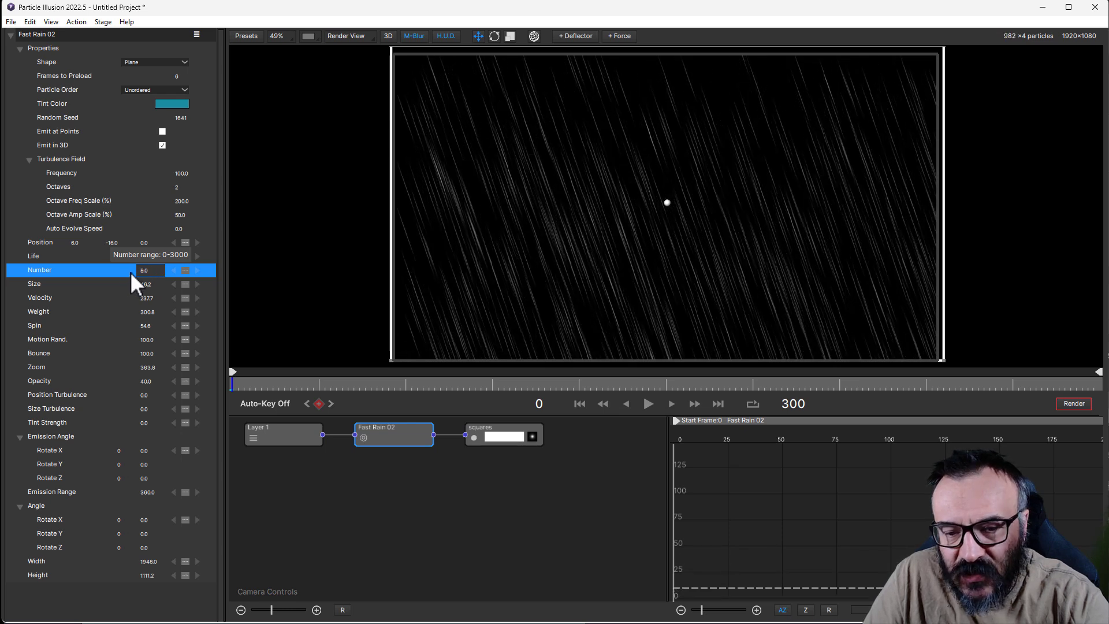
{"action": "type", "text": "8"}
{"action": "key", "text": "Return"}
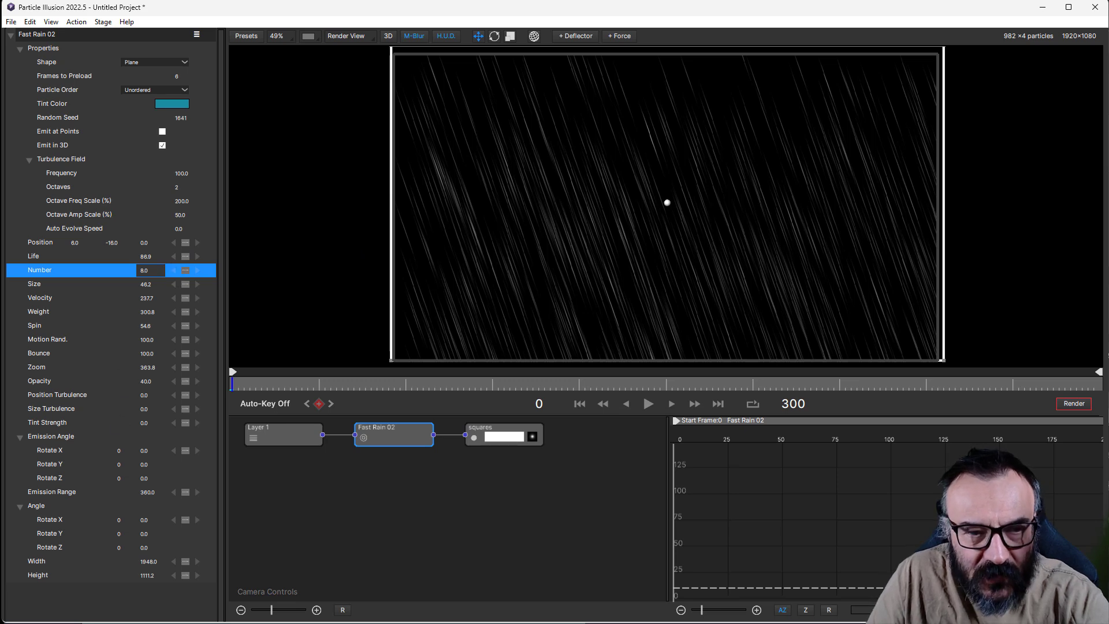
{"action": "key", "text": "alt+Tab"}
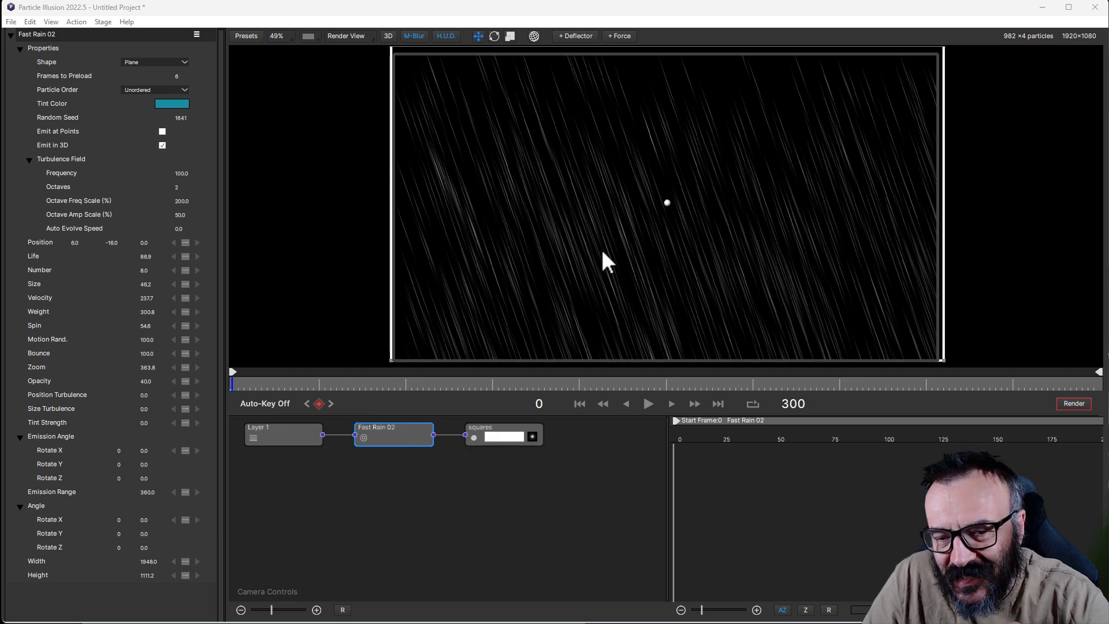
Step: Set the Emission Angle of the squares particle to -90 so the rain falls straight down, and scrub the timeline to preview it
{"action": "left_click", "coordinate": [510, 434]}
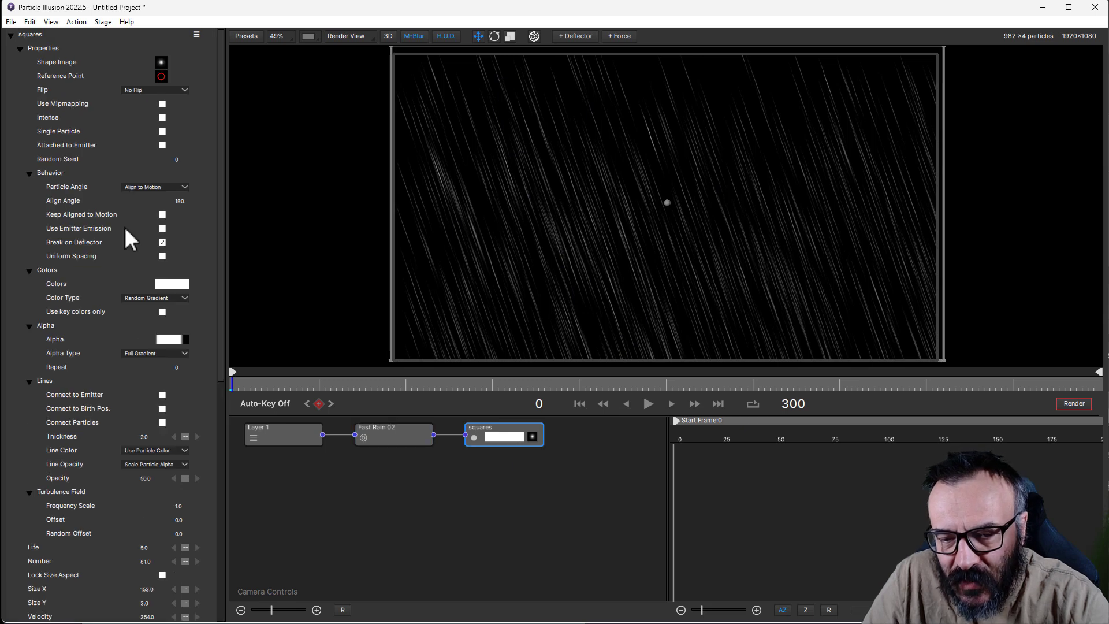
{"action": "scroll", "coordinate": [186, 381], "scroll_direction": "down", "scroll_amount": 10}
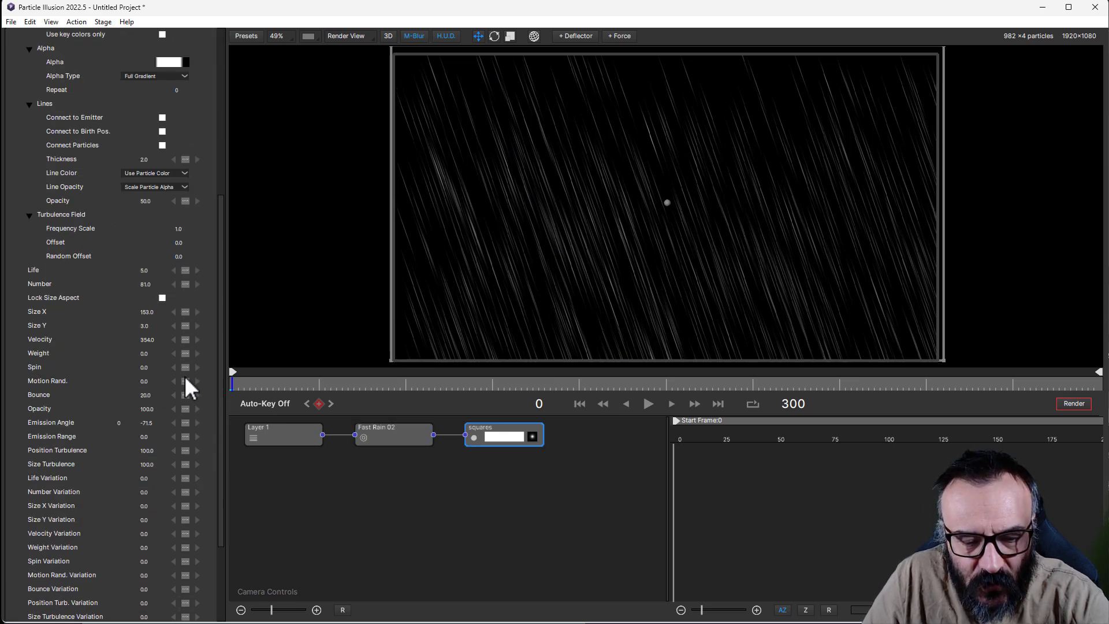
{"action": "scroll", "coordinate": [186, 382], "scroll_direction": "down", "scroll_amount": 1}
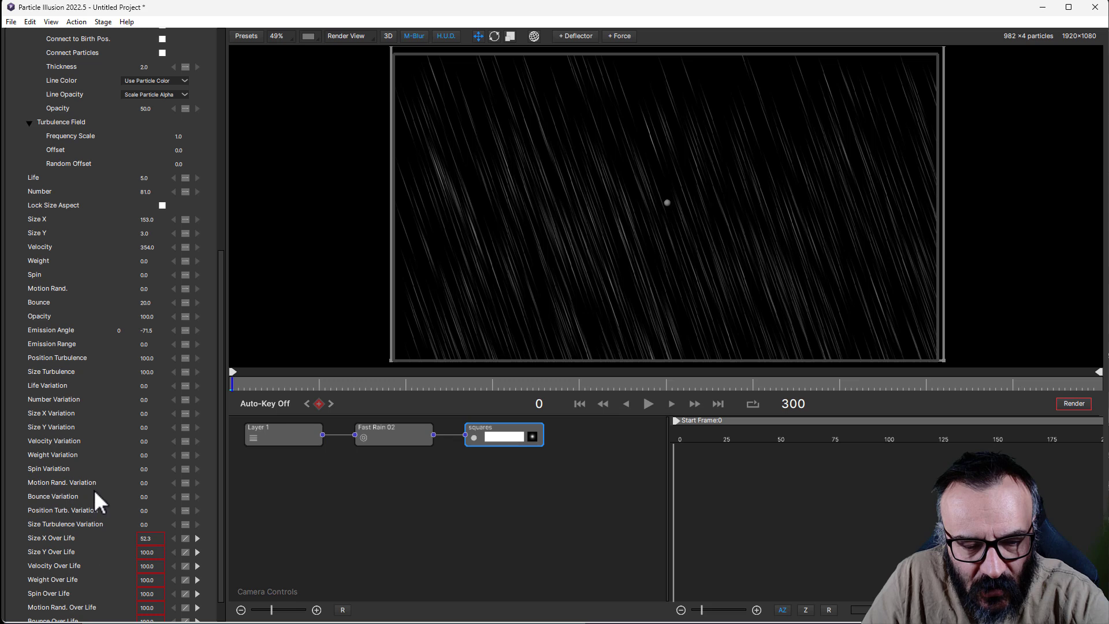
{"action": "left_click", "coordinate": [172, 331]}
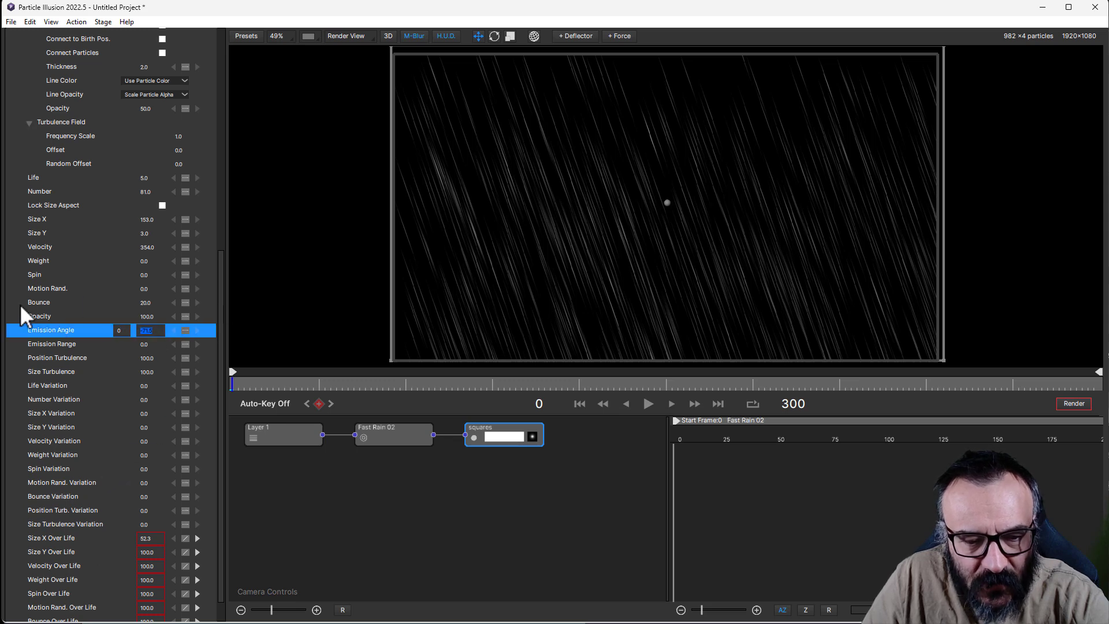
{"action": "left_click_drag", "start_coordinate": [141, 331], "coordinate": [134, 331]}
{"action": "left_click", "coordinate": [147, 330]}
{"action": "type", "text": "-90"}
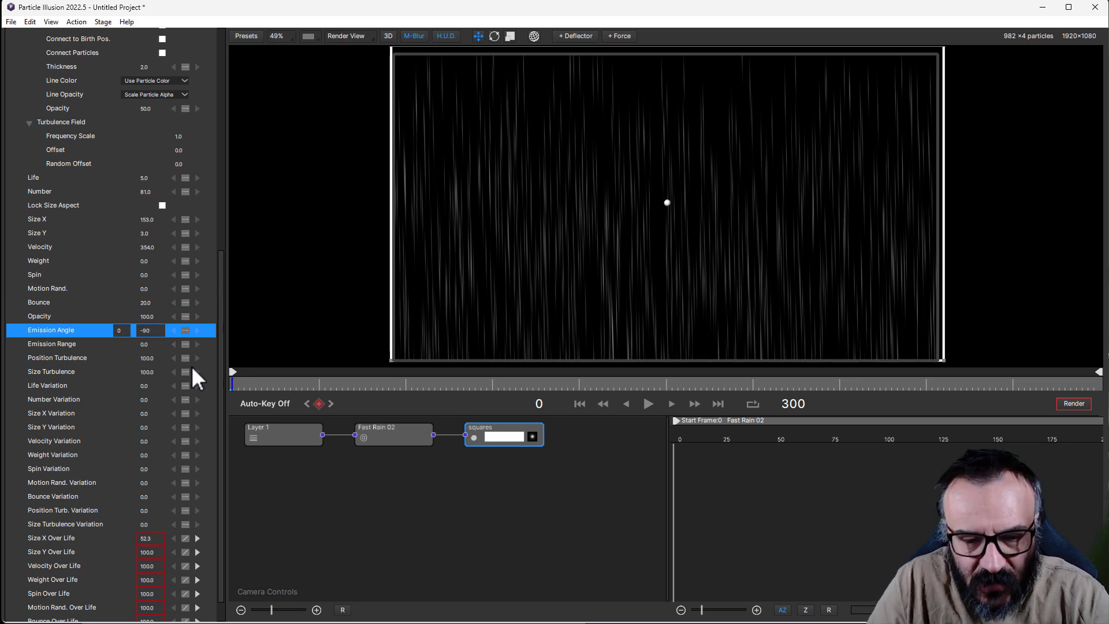
{"action": "left_click", "coordinate": [84, 275]}
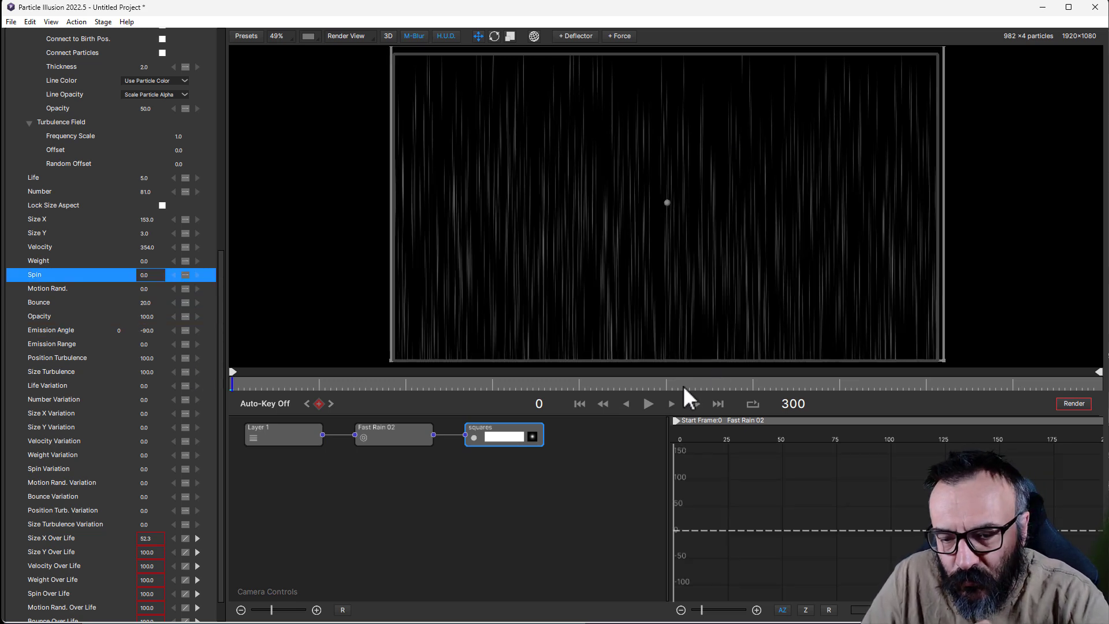
{"action": "left_click_drag", "start_coordinate": [743, 445], "coordinate": [571, 460]}
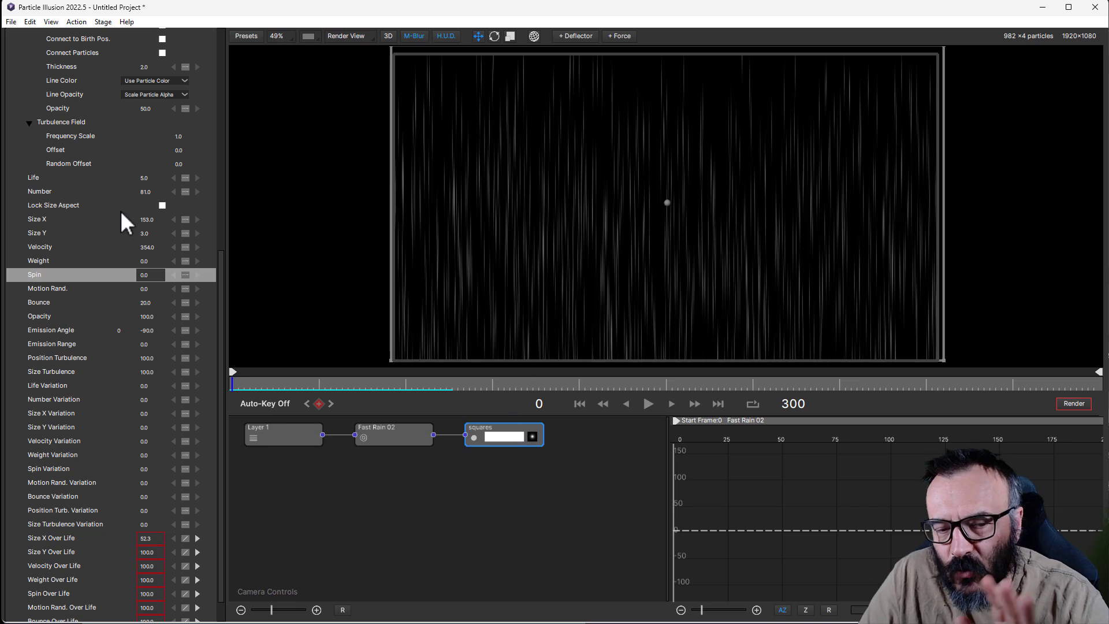
Step: Open the render settings for the rain, set the output to D:\Projects\Overlays\doown-rain-5, and review the available resolutions, keeping HDTV 1080
{"action": "scroll", "coordinate": [122, 213], "scroll_direction": "up", "scroll_amount": 7}
{"action": "scroll", "coordinate": [121, 220], "scroll_direction": "up", "scroll_amount": 4}
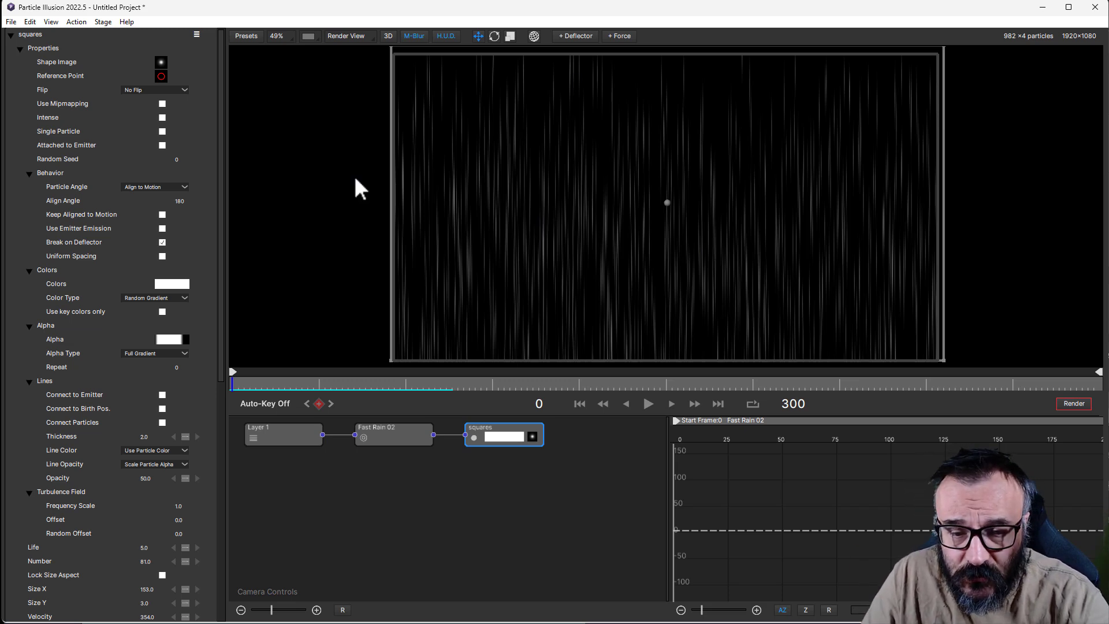
{"action": "left_click", "coordinate": [539, 211]}
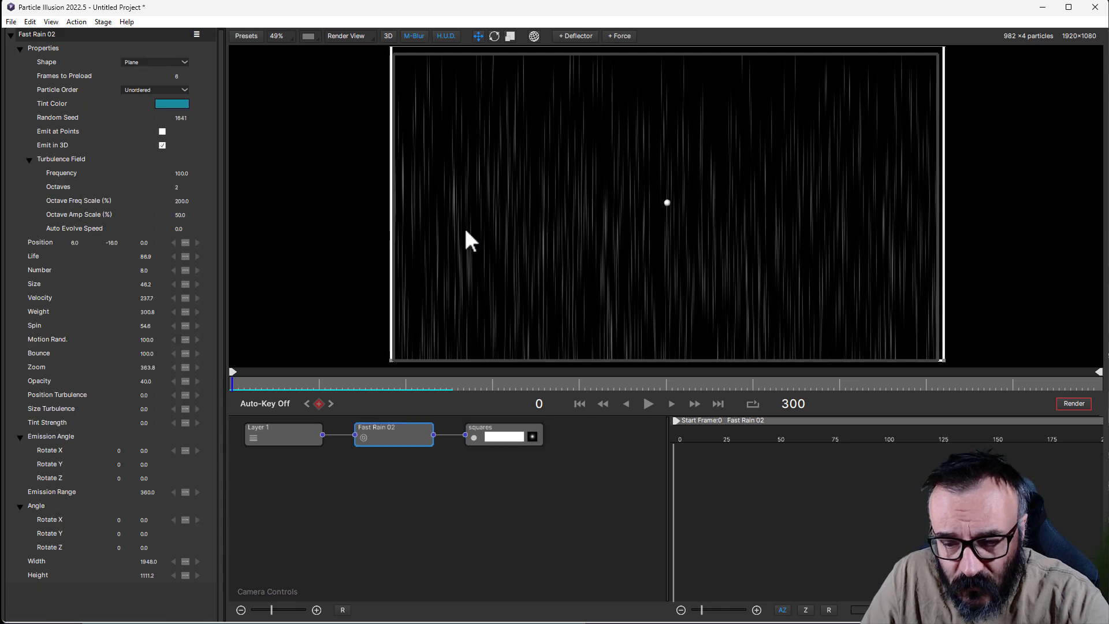
{"action": "left_click", "coordinate": [1073, 403]}
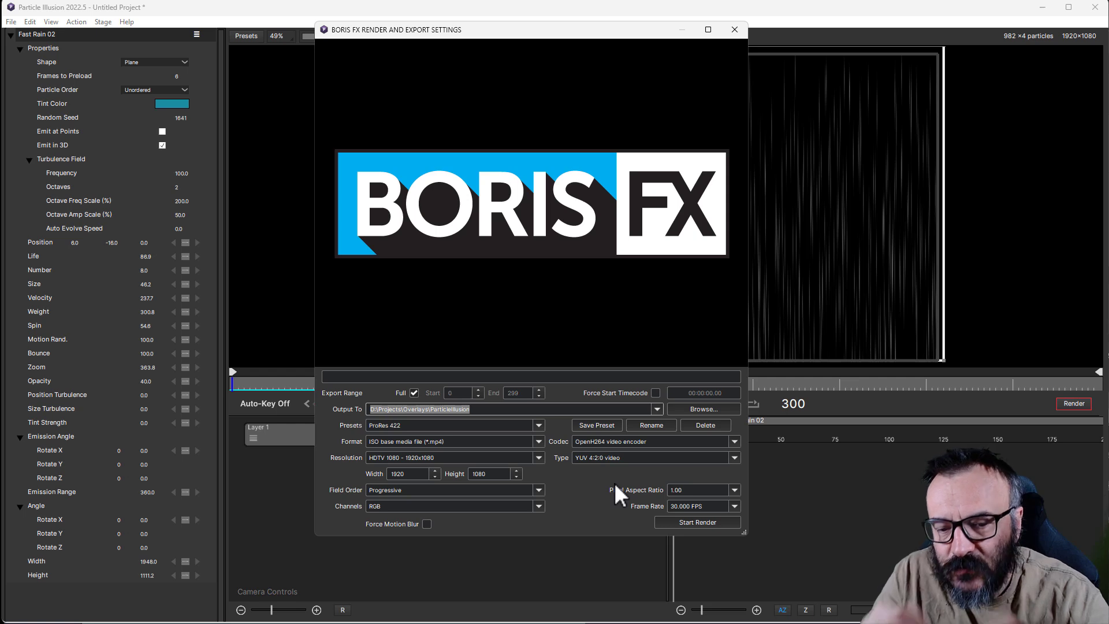
{"action": "left_click", "coordinate": [484, 410]}
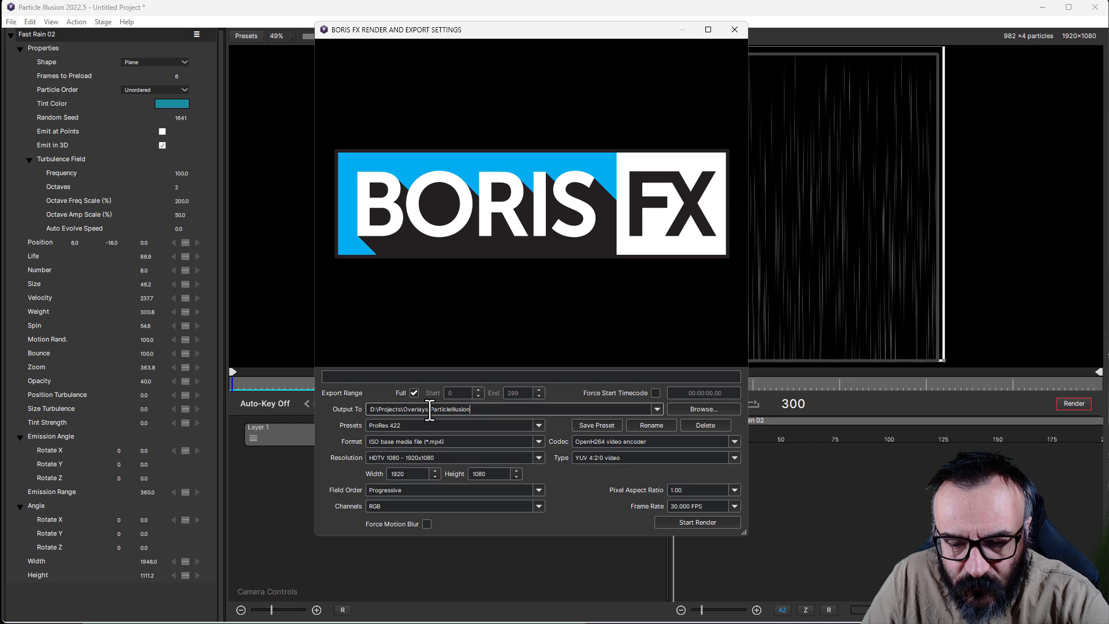
{"action": "left_click_drag", "start_coordinate": [430, 410], "coordinate": [518, 410]}
{"action": "key", "text": "BackSpace"}
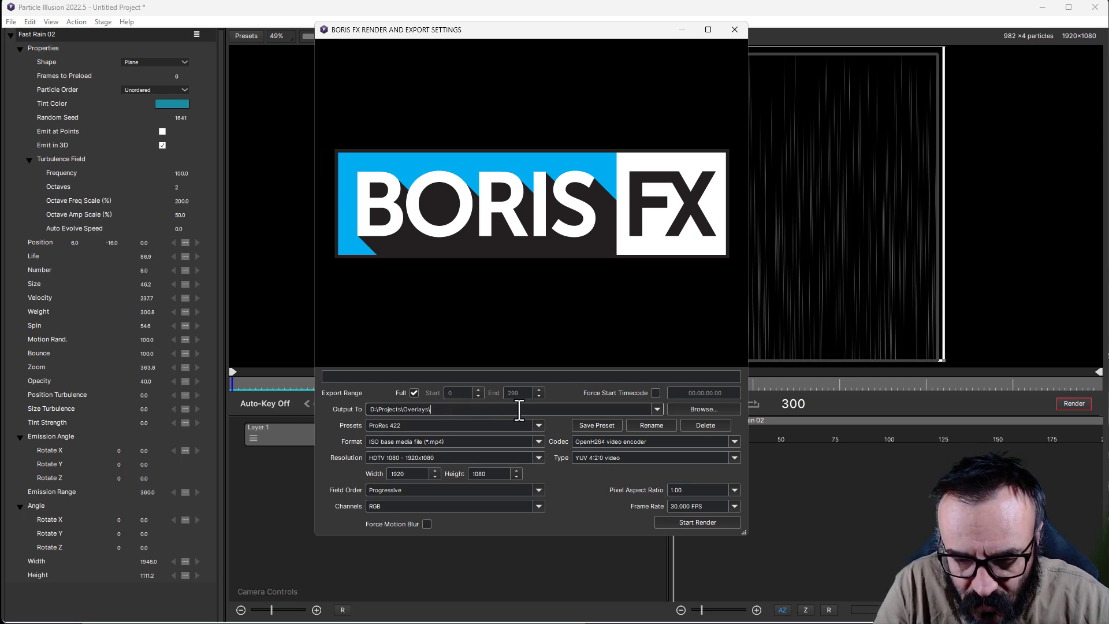
{"action": "type", "text": "doown"}
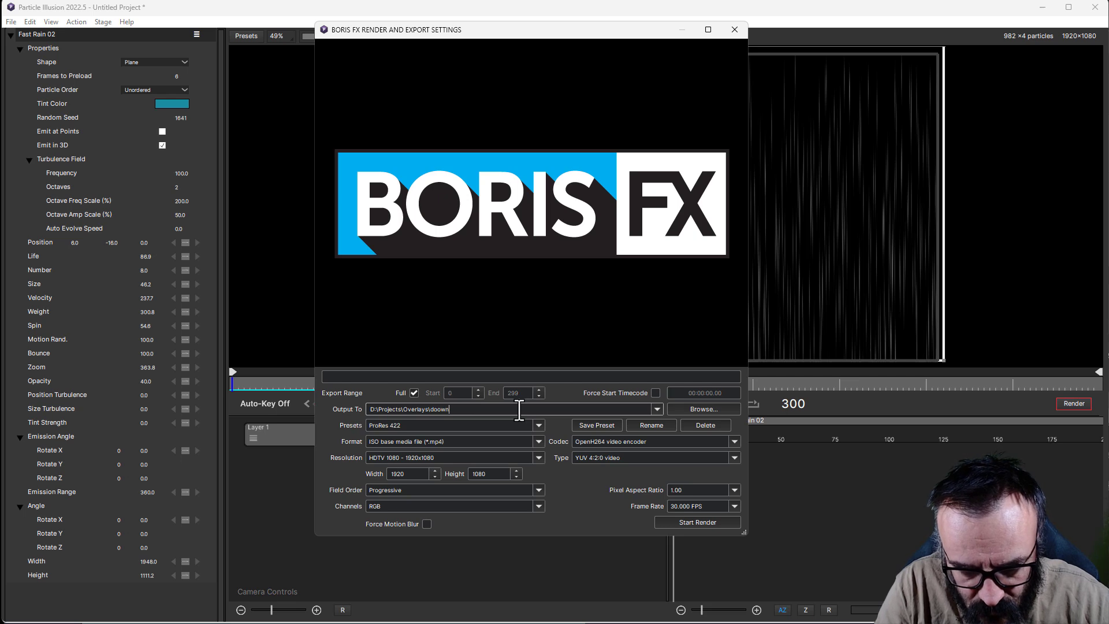
{"action": "type", "text": "-rain"}
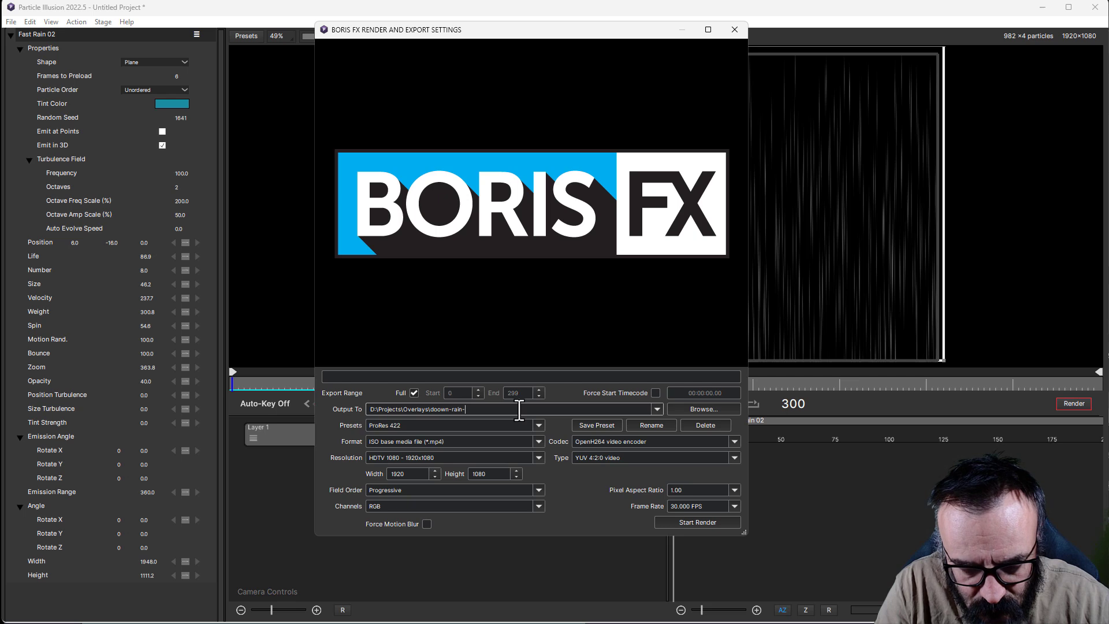
{"action": "type", "text": "-5"}
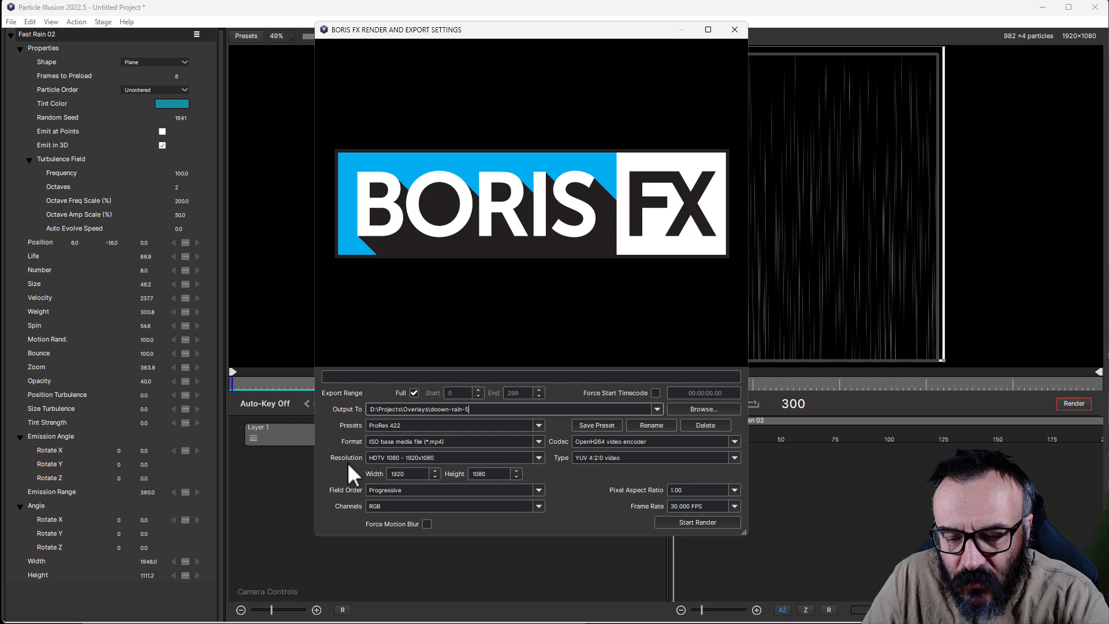
{"action": "left_click", "coordinate": [539, 457]}
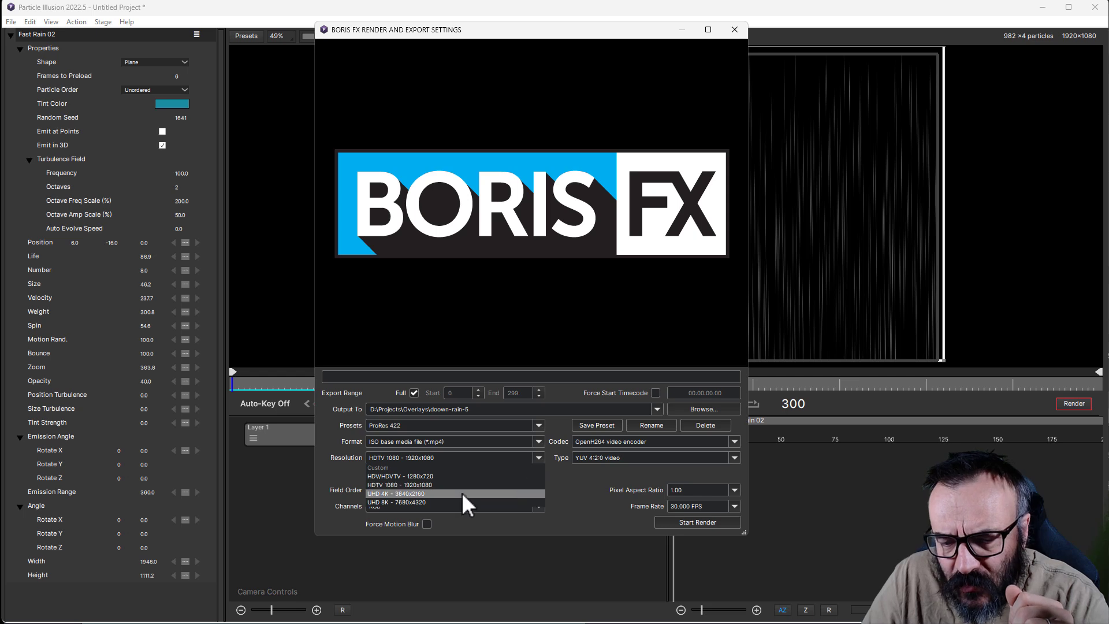
{"action": "left_click", "coordinate": [576, 504]}
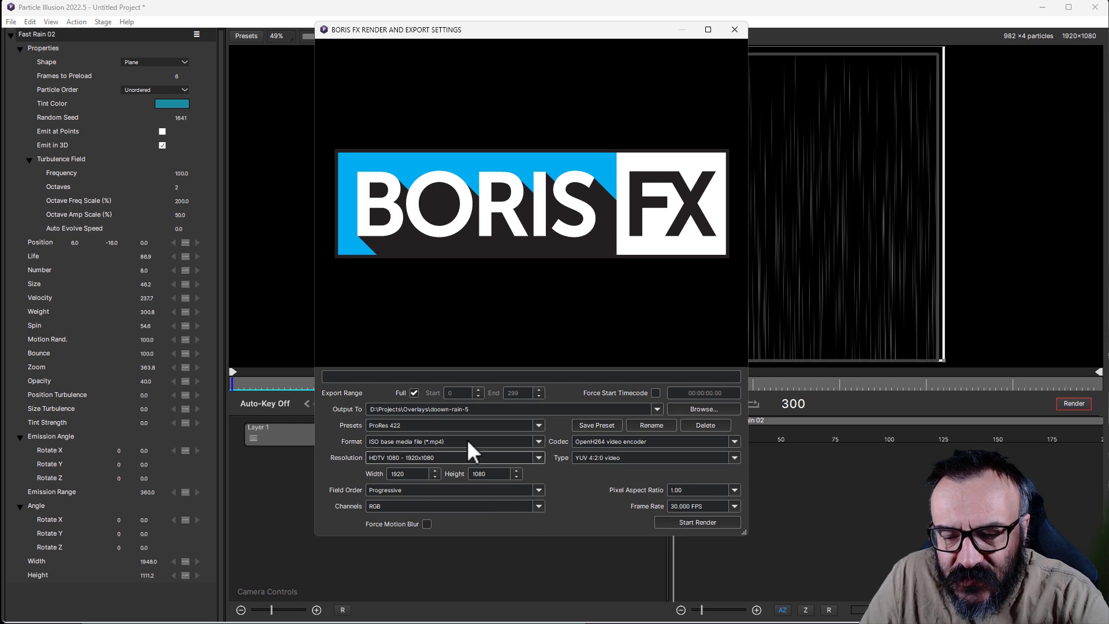
Step: Keep the Channels set to RGB, render the rain overlay with the current settings, and close the render settings
{"action": "left_click", "coordinate": [539, 505]}
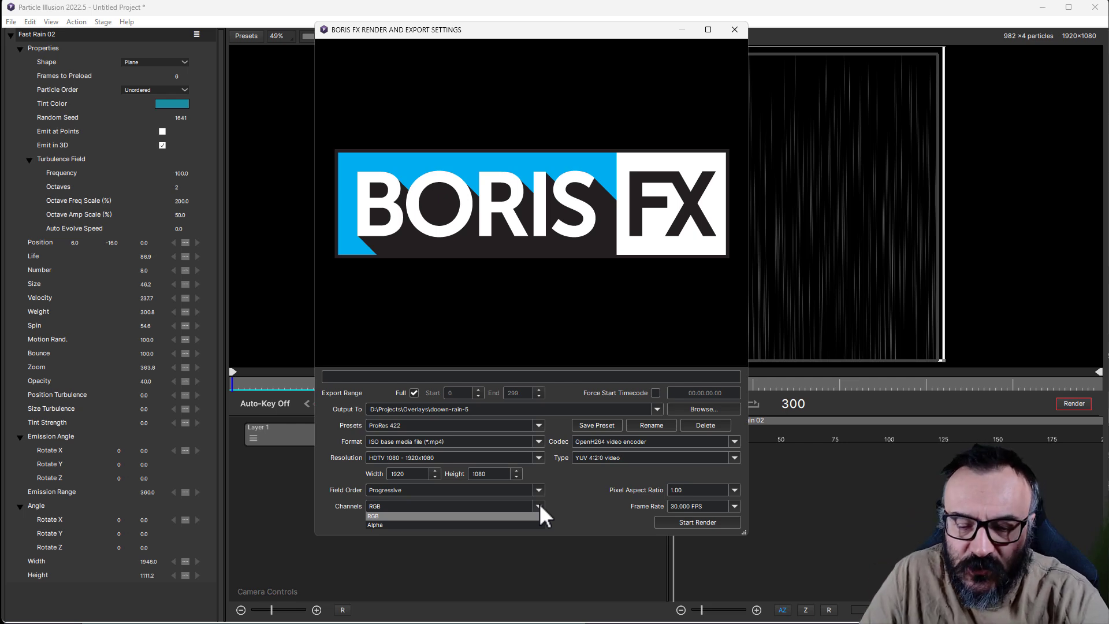
{"action": "left_click", "coordinate": [473, 514]}
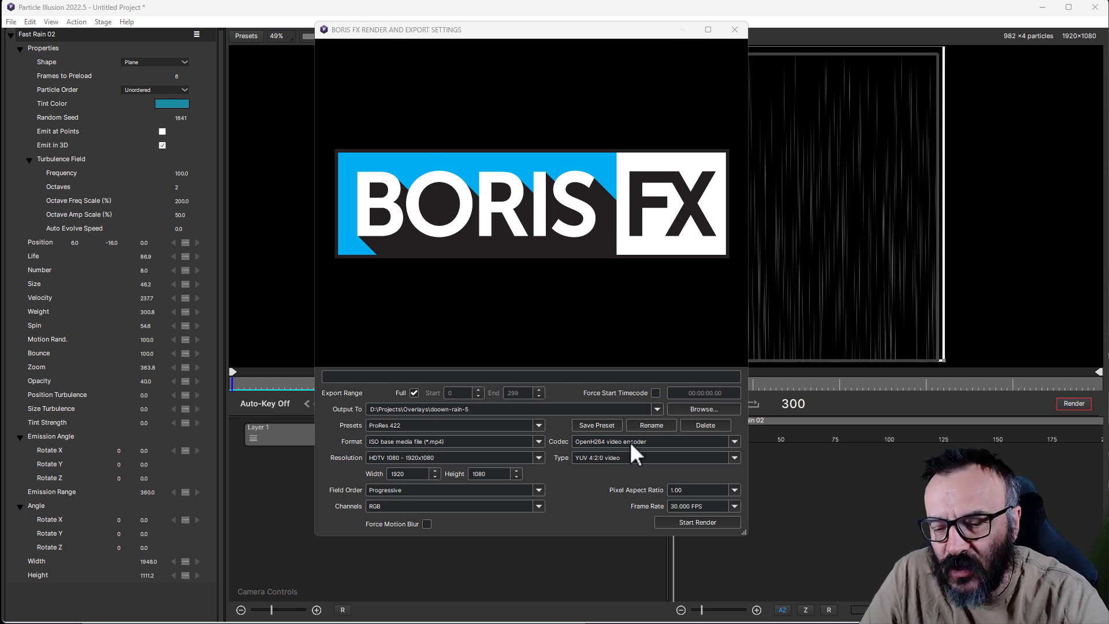
{"action": "left_click", "coordinate": [684, 521]}
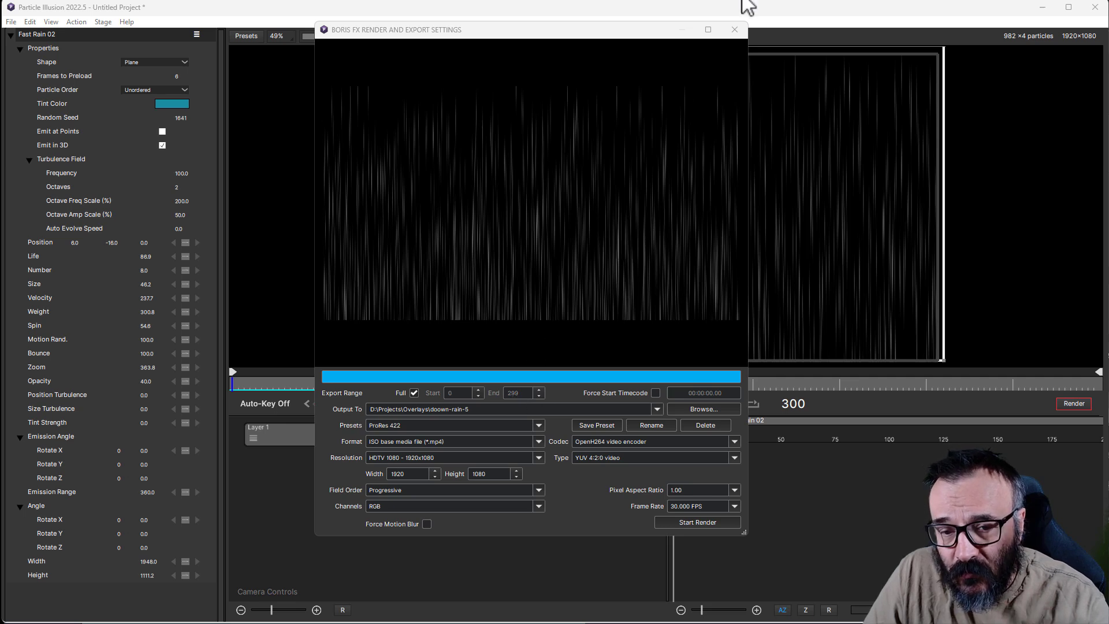
{"action": "left_click", "coordinate": [735, 30]}
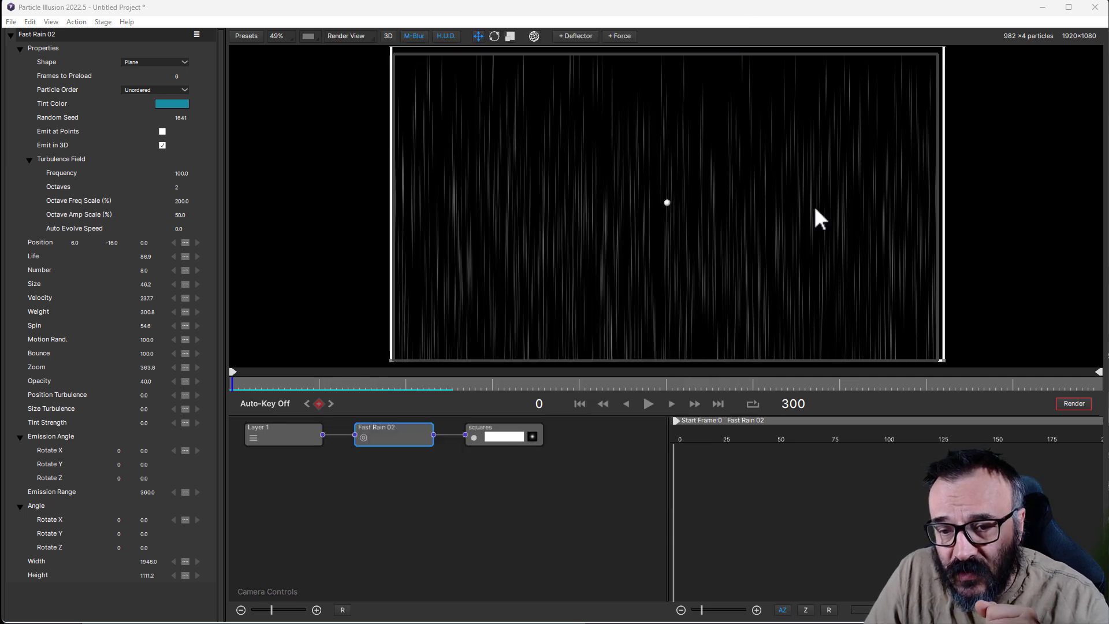
Step: Set the project's duration to 600 frames in the Project Settings and apply it
{"action": "double_click", "coordinate": [793, 399]}
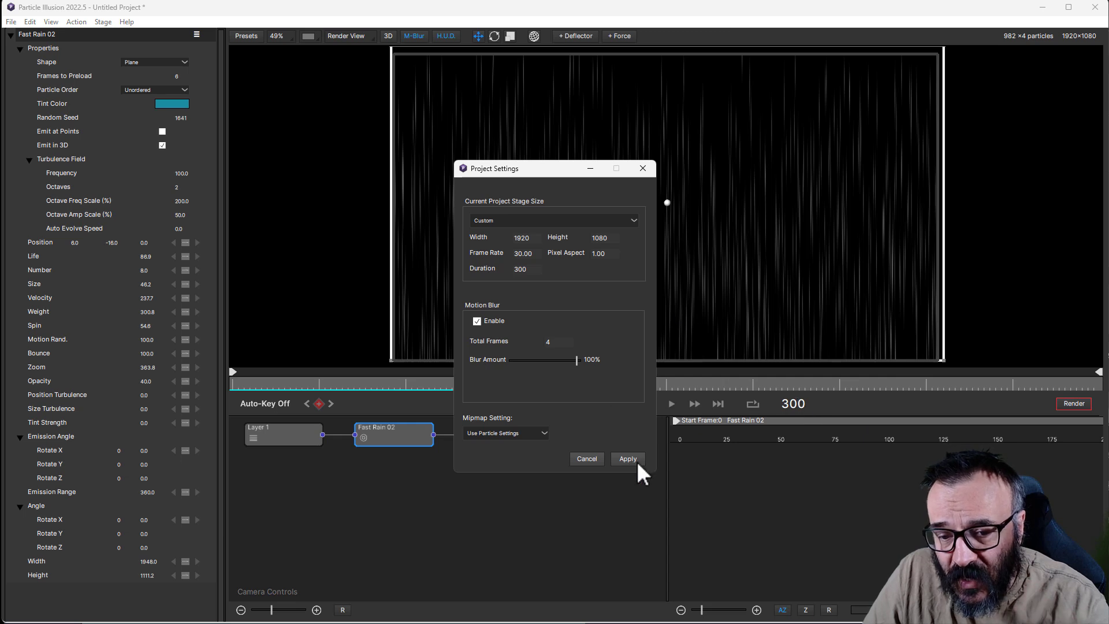
{"action": "left_click", "coordinate": [591, 457]}
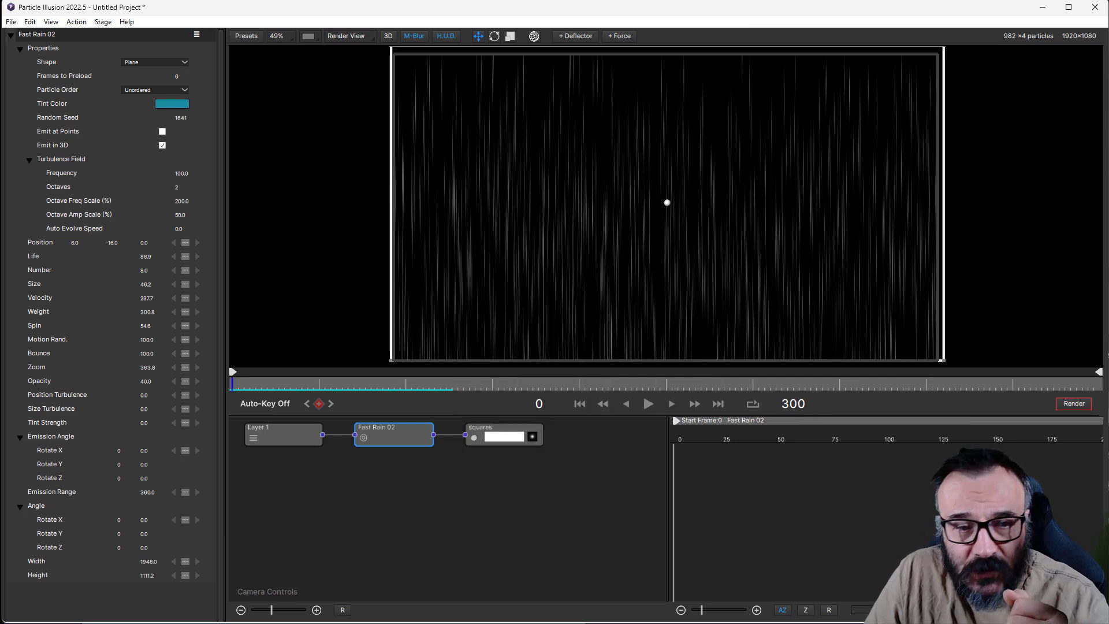
{"action": "left_click", "coordinate": [793, 403]}
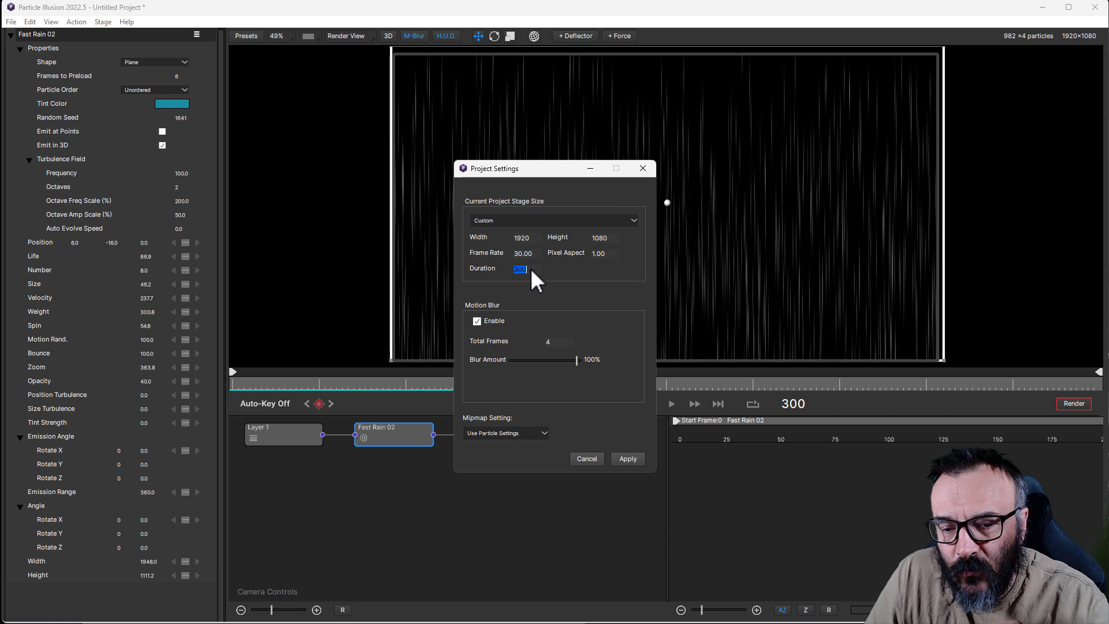
{"action": "type", "text": "600"}
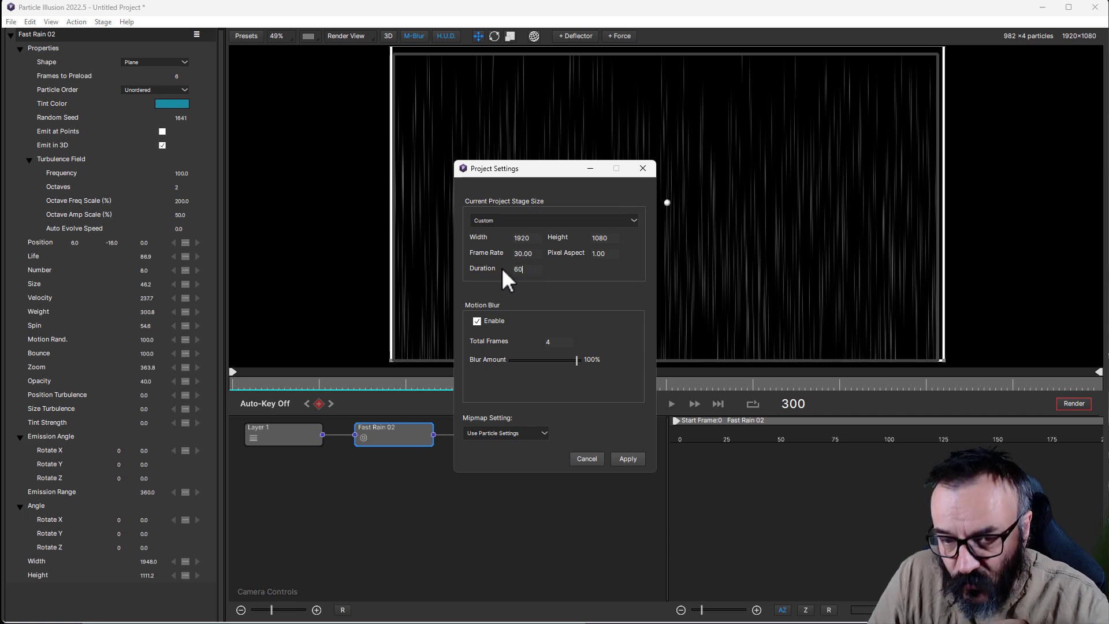
{"action": "left_click", "coordinate": [640, 460]}
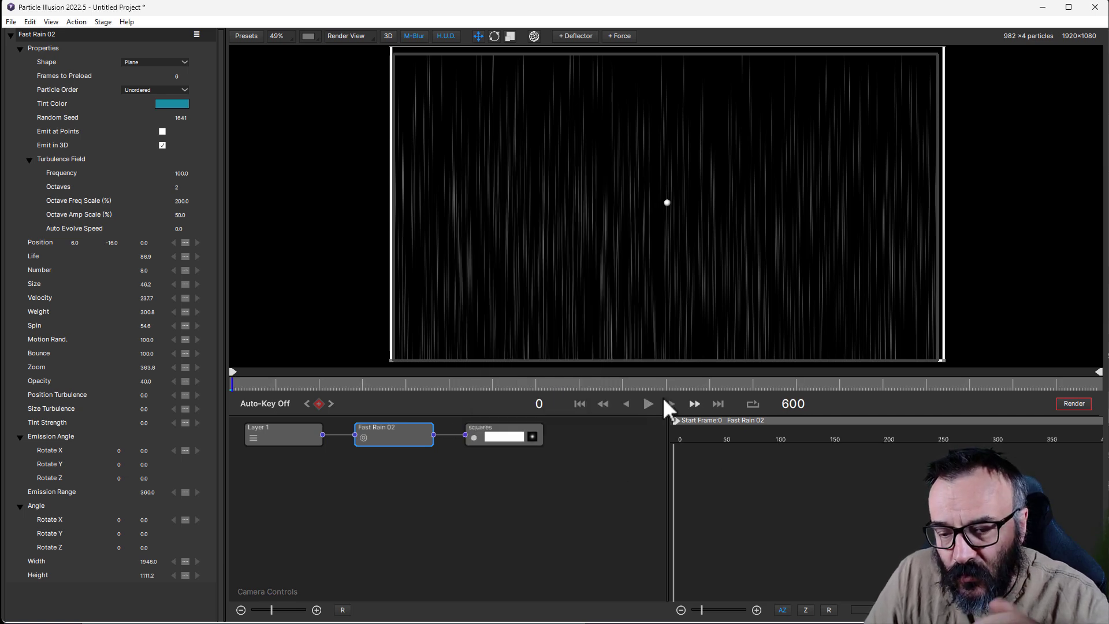
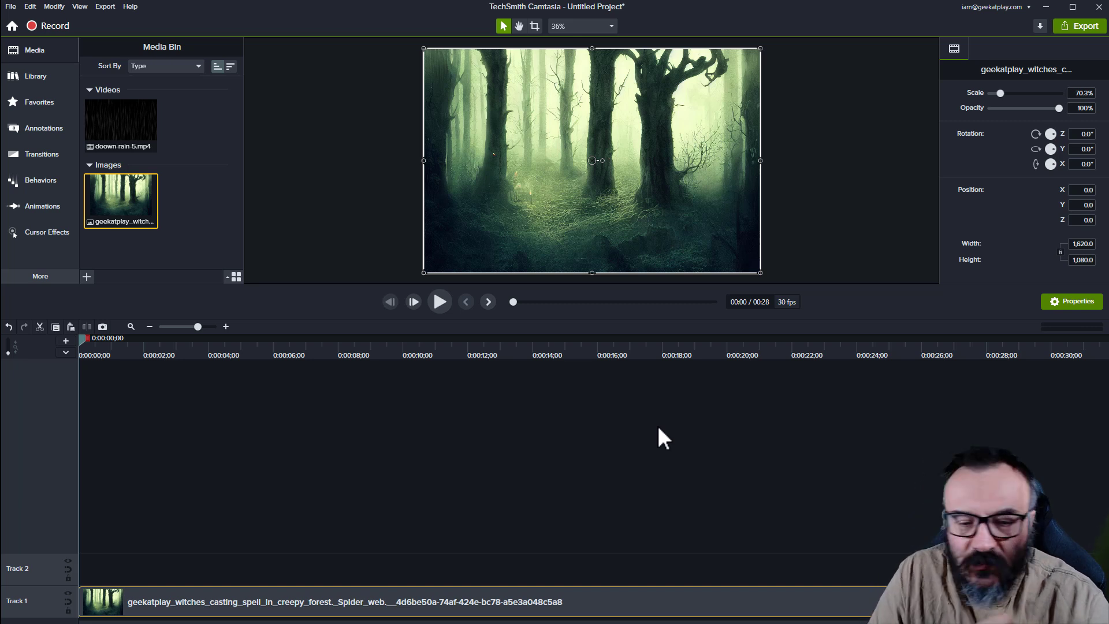
Step: In Camtasia, place doown-rain-5.mp4 at the start of Track 2 and shorten the Track 1 forest image to just past the rain clip's end
{"action": "left_click_drag", "start_coordinate": [129, 119], "coordinate": [67, 579]}
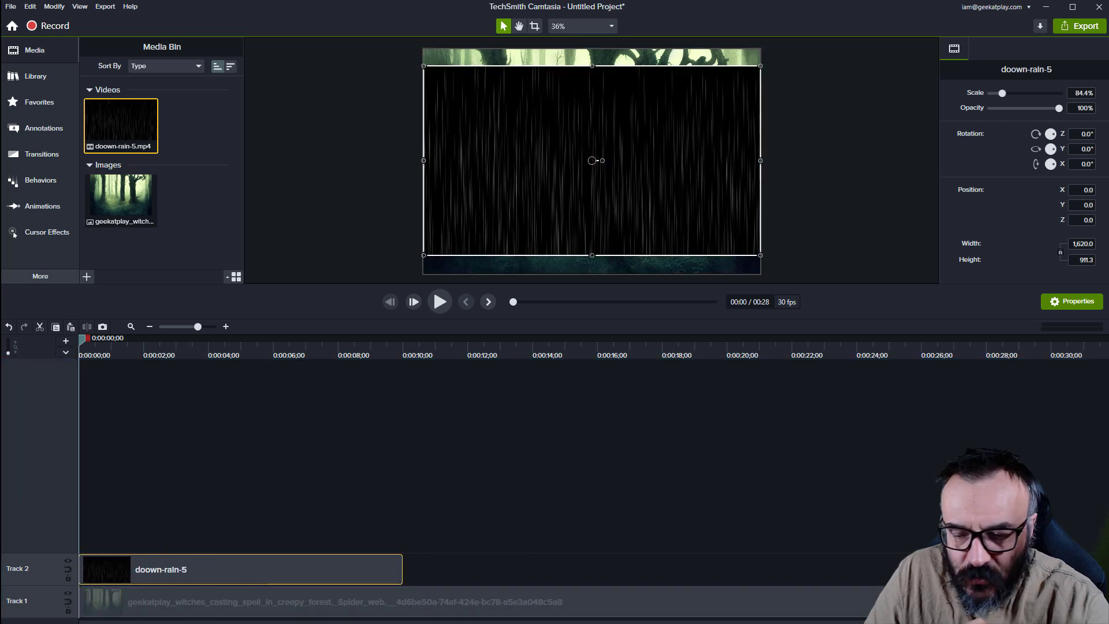
{"action": "left_click_drag", "start_coordinate": [987, 600], "coordinate": [414, 591]}
{"action": "left_click_drag", "start_coordinate": [142, 342], "coordinate": [211, 385]}
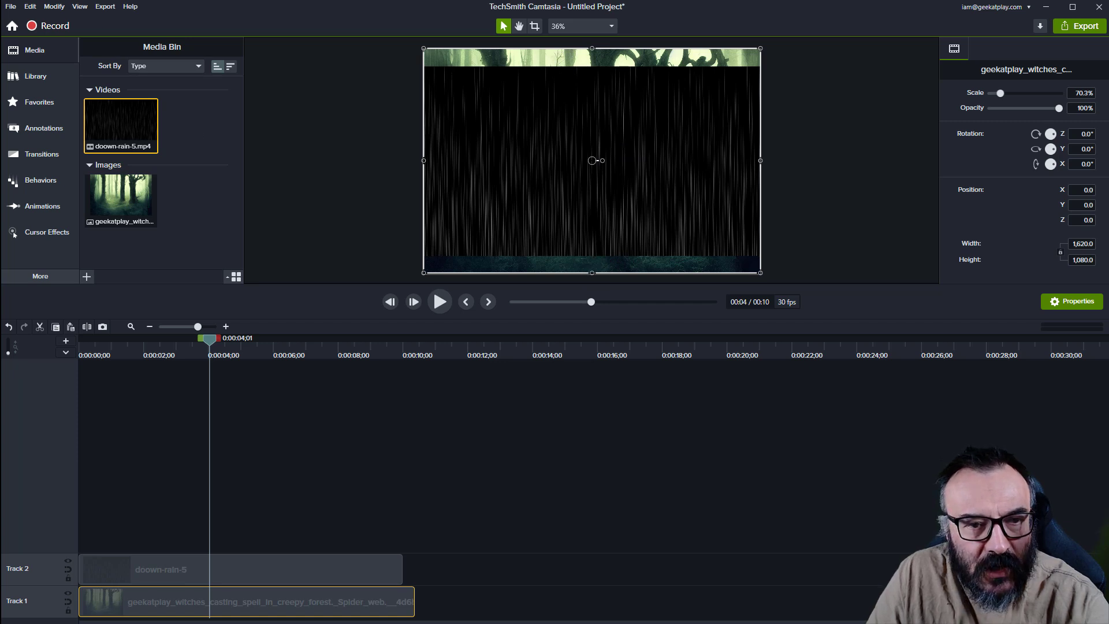
Step: Unlink the canvas width from its height in the project settings and set the width to 1920
{"action": "double_click", "coordinate": [629, 283]}
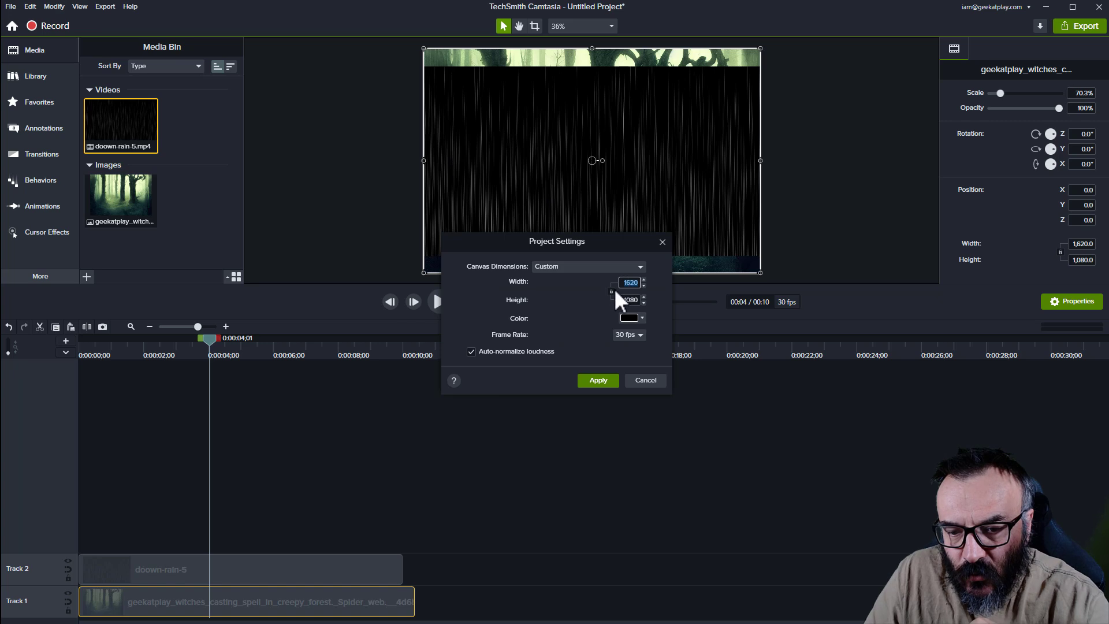
{"action": "left_click", "coordinate": [611, 292]}
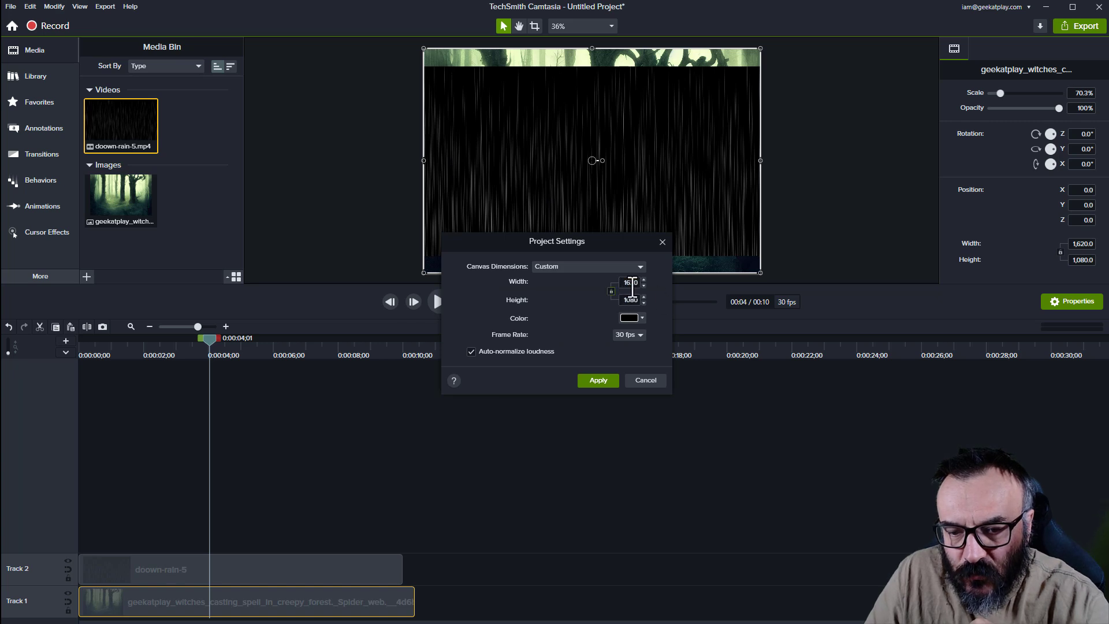
{"action": "type", "text": "1"}
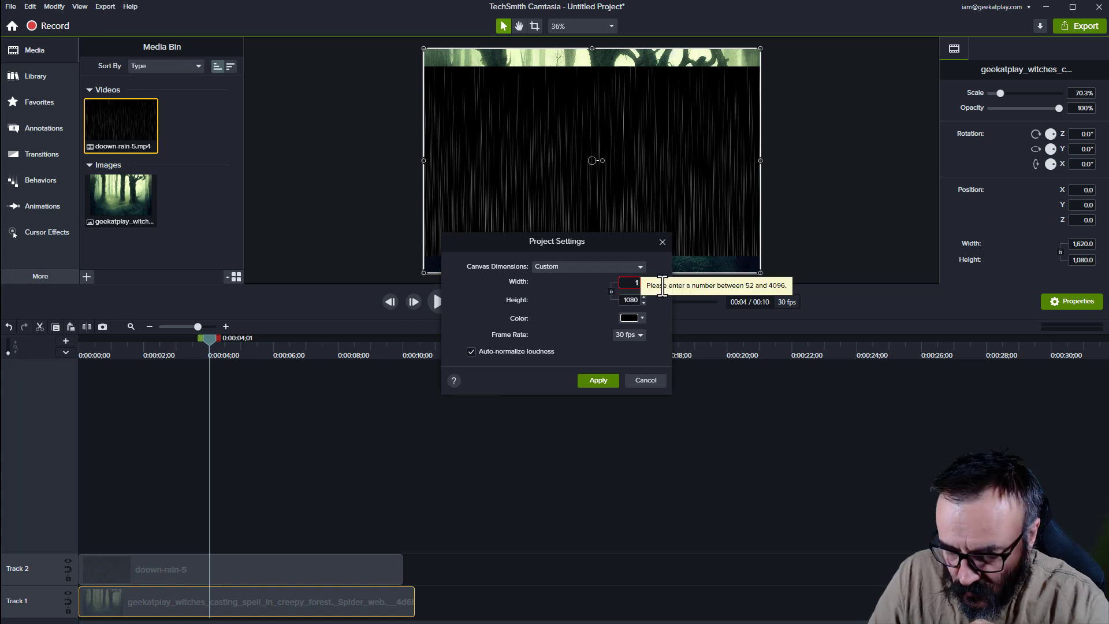
{"action": "type", "text": "920"}
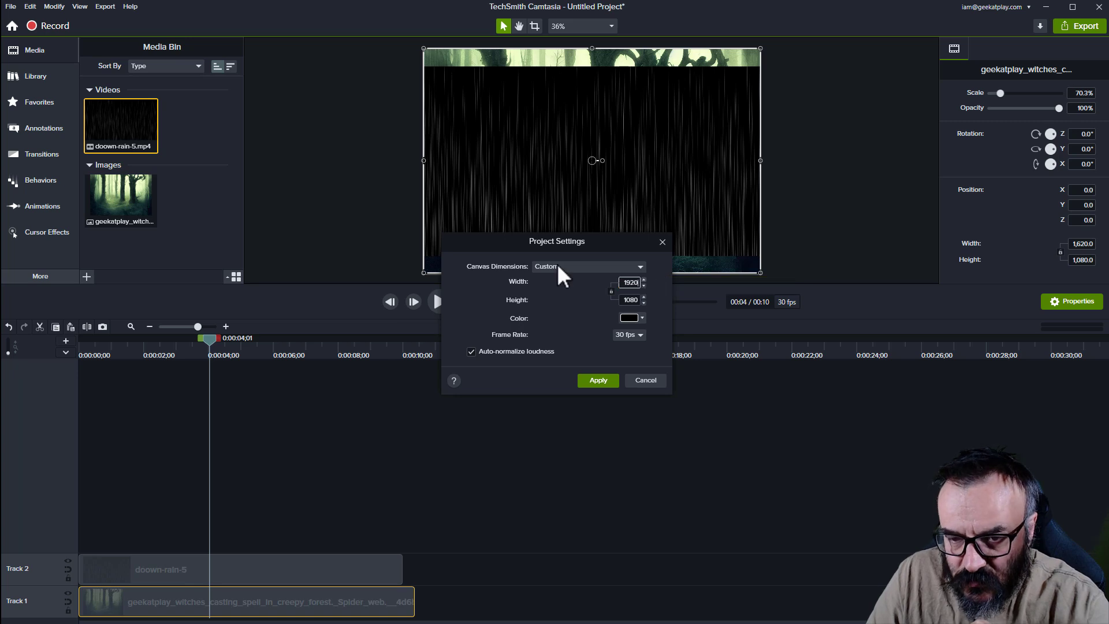
{"action": "left_click", "coordinate": [595, 379]}
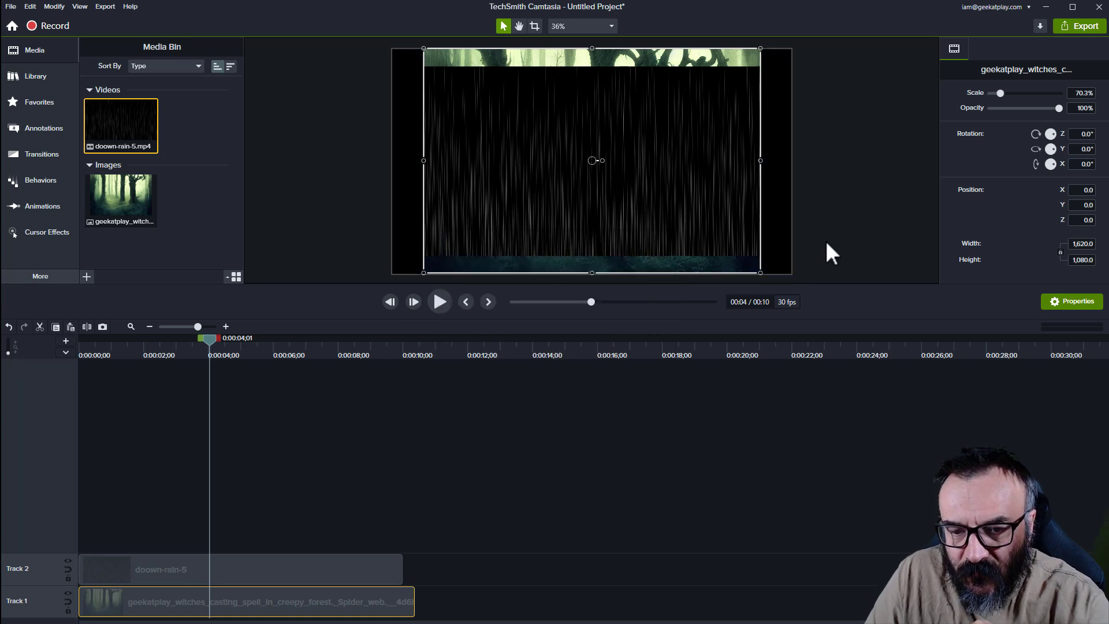
Step: Slide the rain clip behind the forest clip's end in time, scale the forest image to 1920 by 1280, and shift it to Y -100
{"action": "left_click", "coordinate": [319, 134]}
{"action": "left_click", "coordinate": [348, 602]}
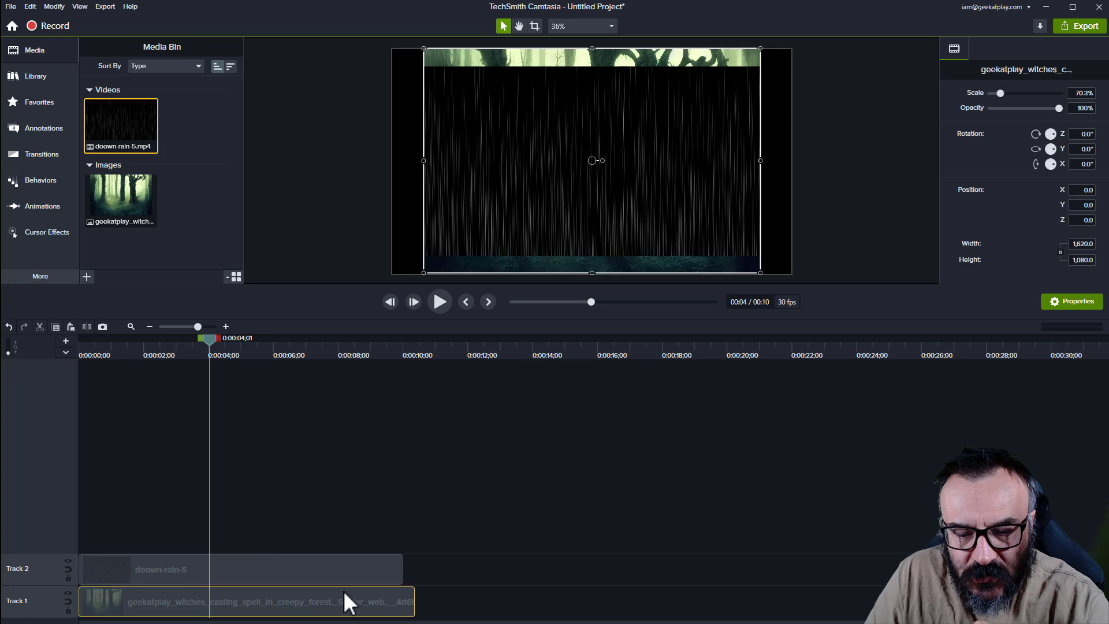
{"action": "left_click_drag", "start_coordinate": [292, 563], "coordinate": [625, 577]}
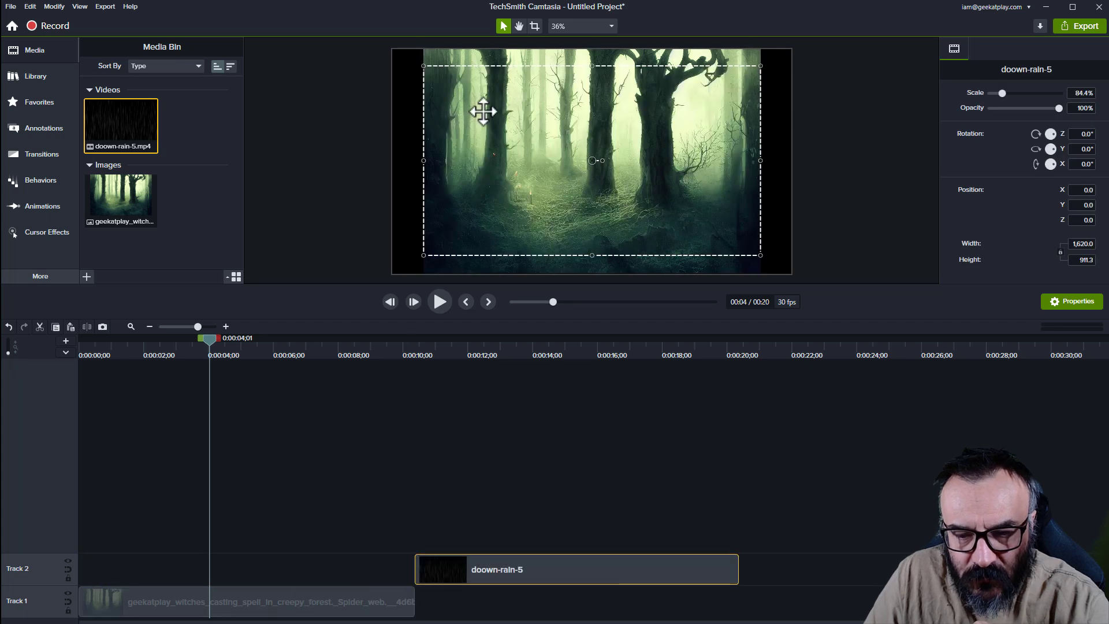
{"action": "left_click", "coordinate": [488, 120]}
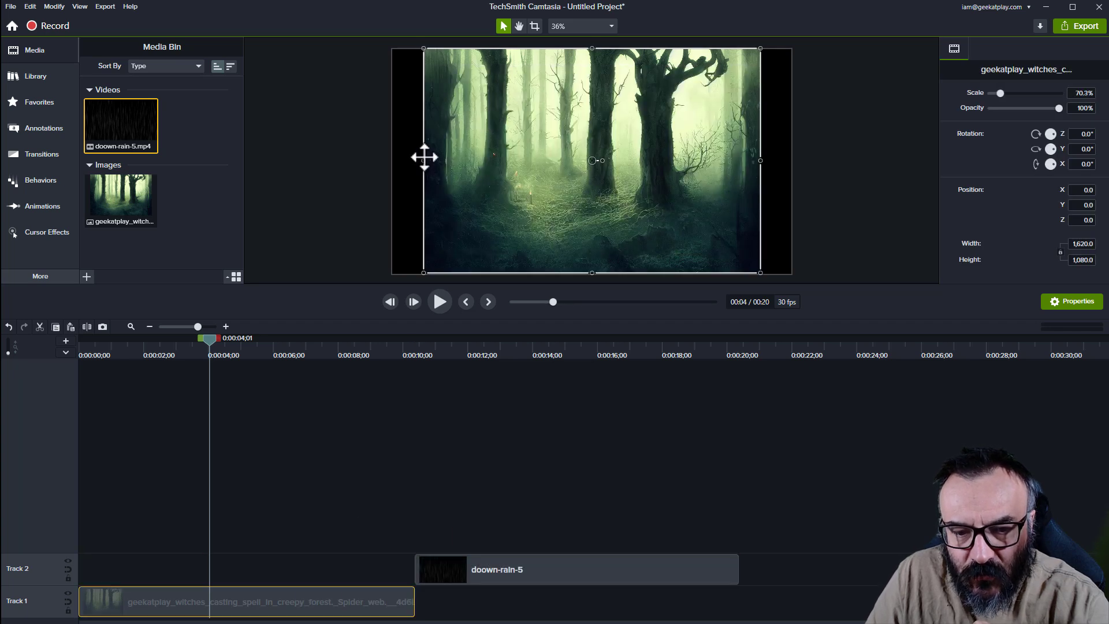
{"action": "left_click_drag", "start_coordinate": [423, 157], "coordinate": [392, 159]}
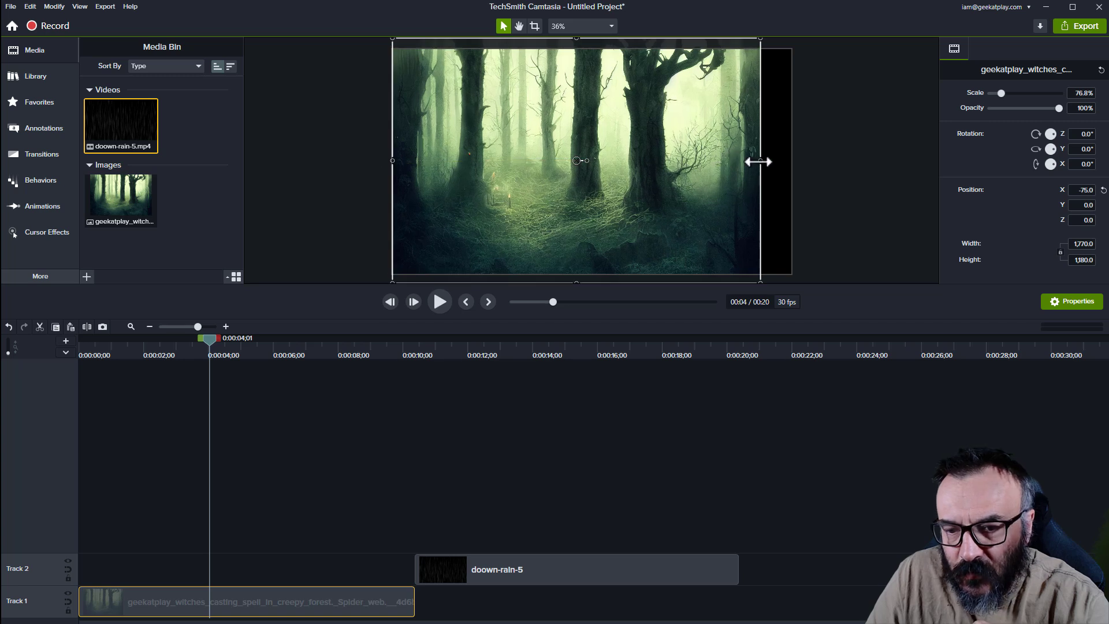
{"action": "left_click_drag", "start_coordinate": [761, 162], "coordinate": [789, 162]}
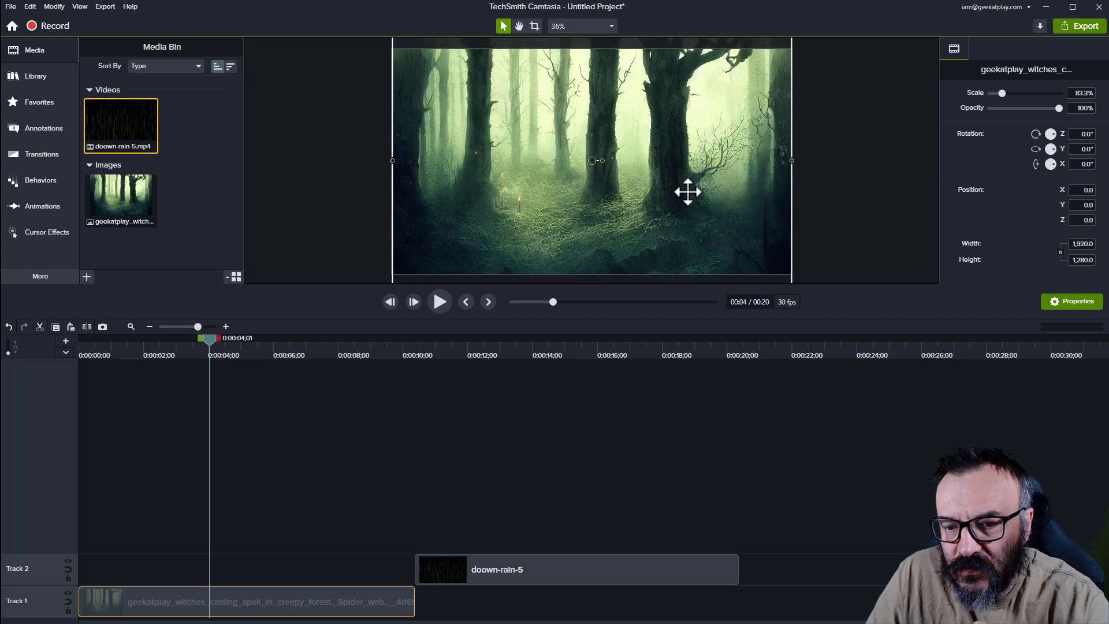
{"action": "mouse_move", "coordinate": [686, 188]}
{"action": "left_mouse_down"}
{"action": "mouse_move", "coordinate": [690, 158]}
{"action": "mouse_move", "coordinate": [689, 204]}
{"action": "left_mouse_up"}
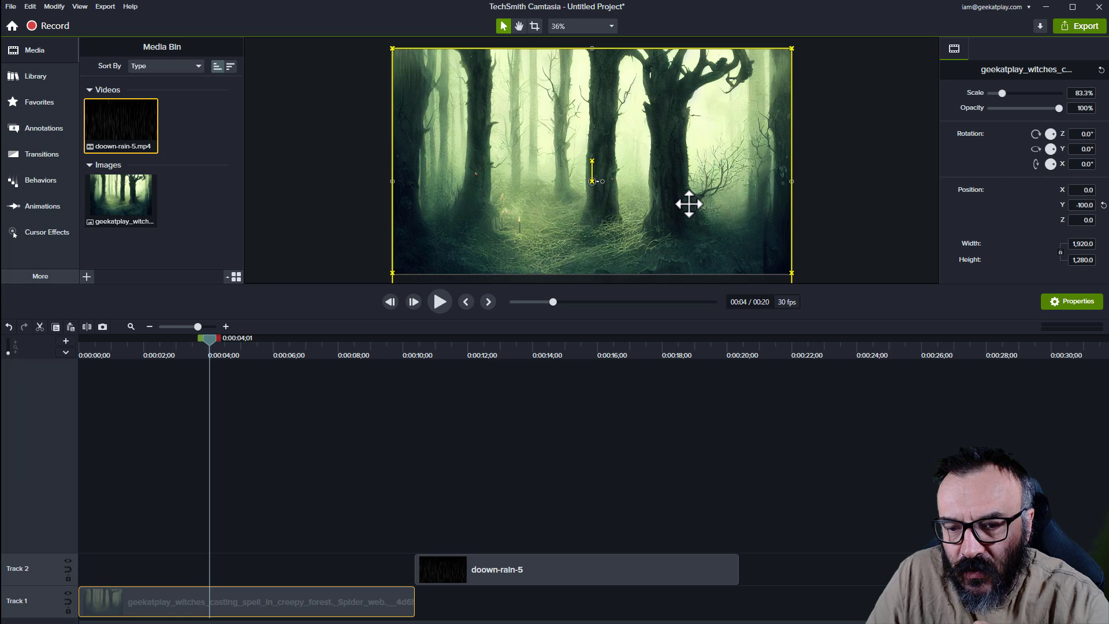
Step: Return the doown-rain-5 clip to the start of Track 2 and scale it to 1920 by 1080 to fill the canvas
{"action": "left_click_drag", "start_coordinate": [582, 564], "coordinate": [165, 589]}
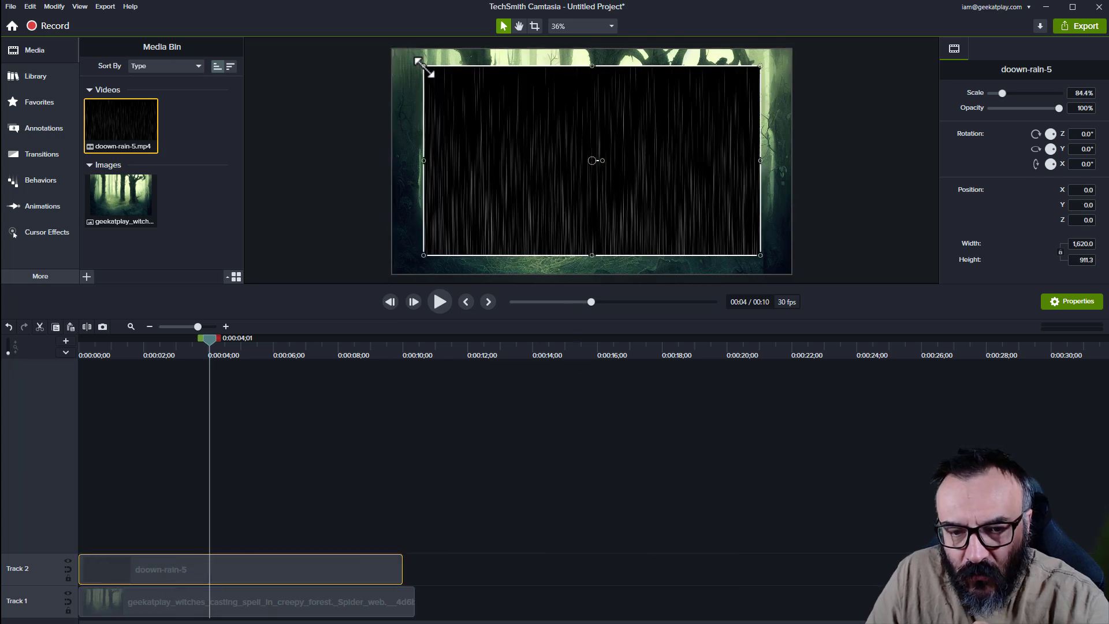
{"action": "left_click_drag", "start_coordinate": [419, 61], "coordinate": [392, 48]}
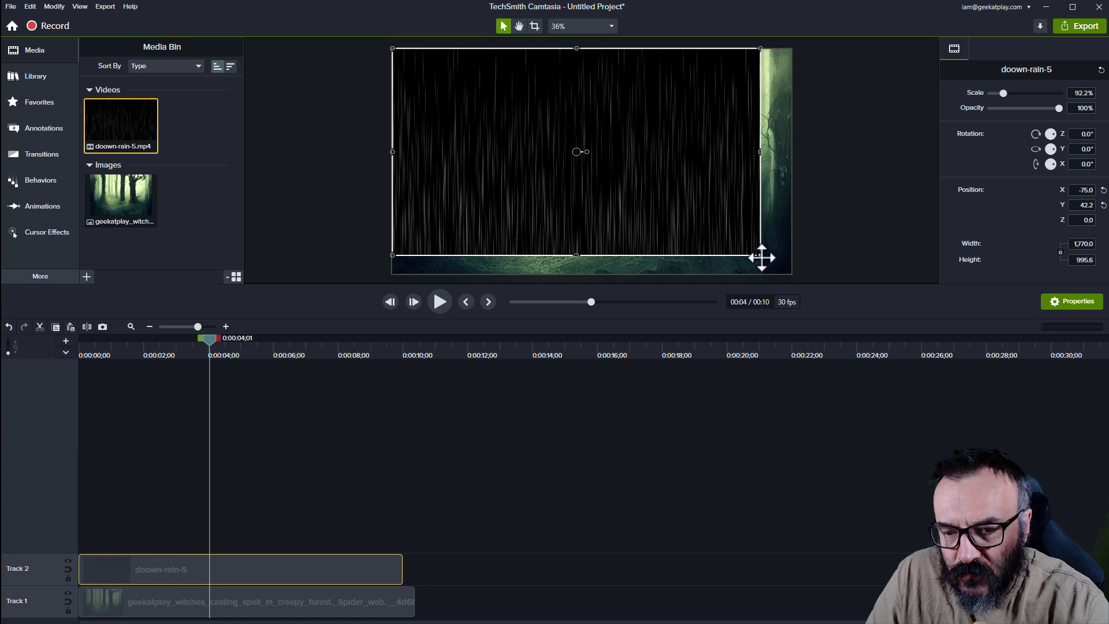
{"action": "left_click_drag", "start_coordinate": [761, 257], "coordinate": [791, 271]}
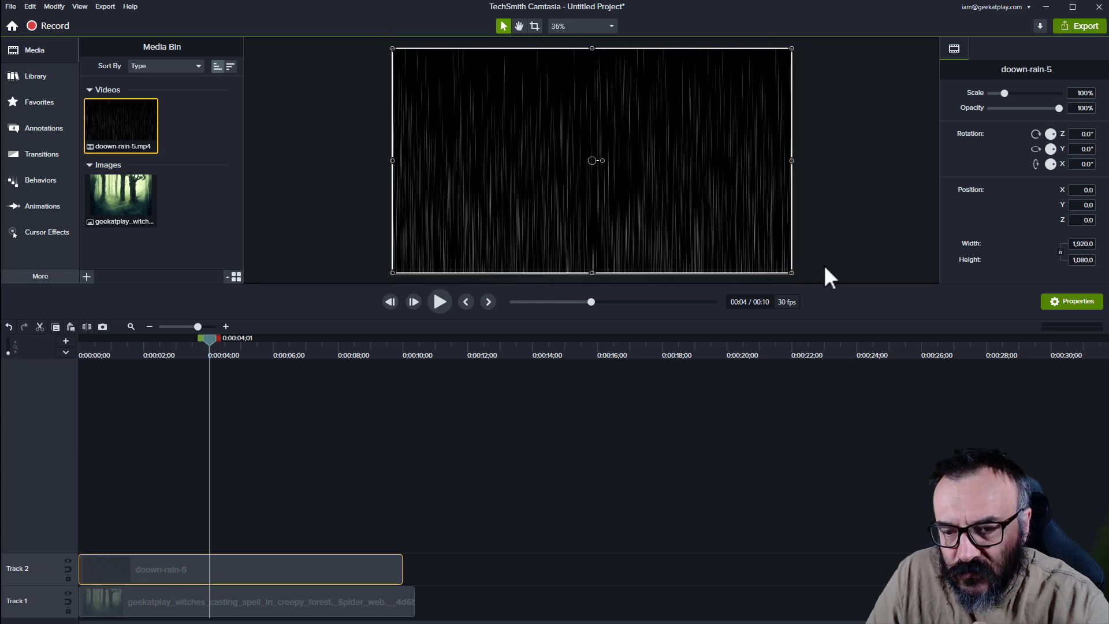
{"action": "left_click", "coordinate": [893, 228]}
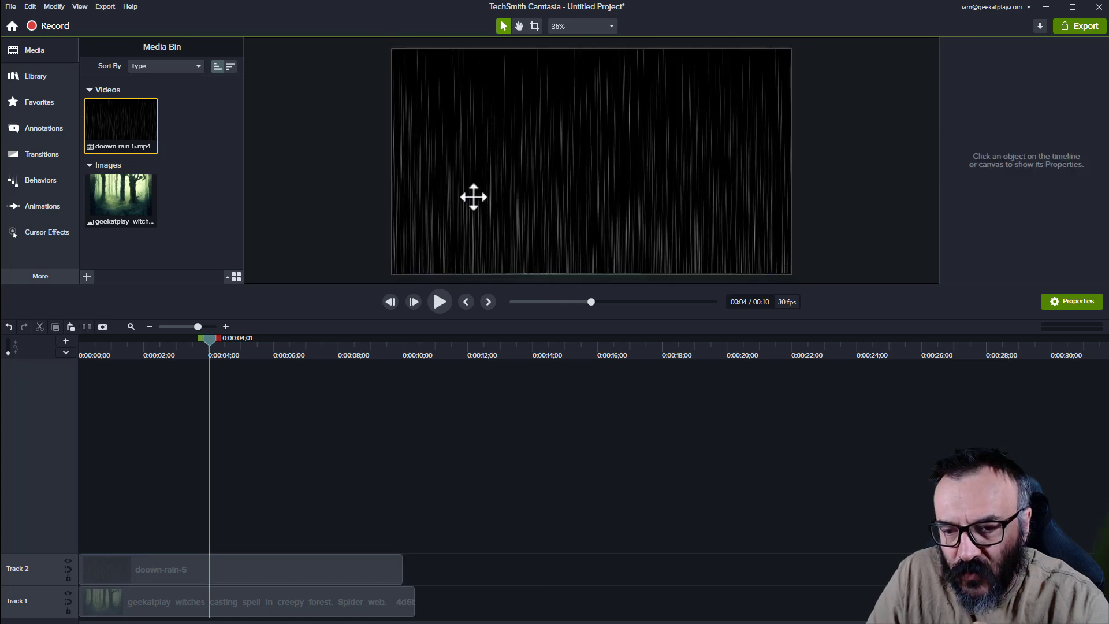
Step: Enlarge the canvas preview, add the Blend Mode visual effect to the doown-rain-5 clip, and scrub to about 1 second to preview it
{"action": "left_click", "coordinate": [305, 557]}
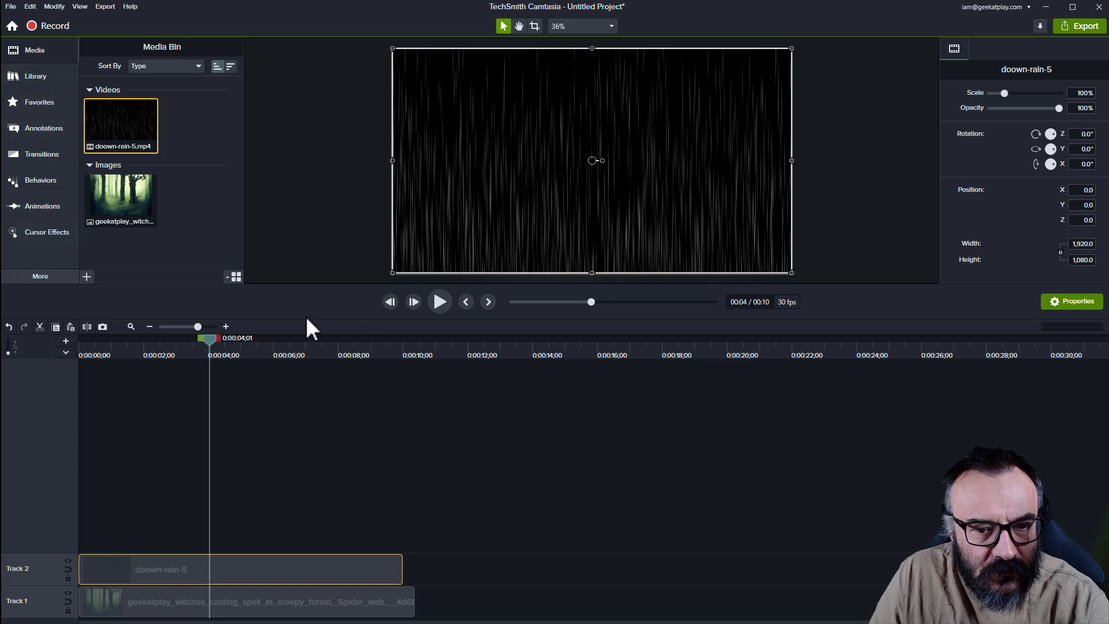
{"action": "left_click", "coordinate": [483, 342]}
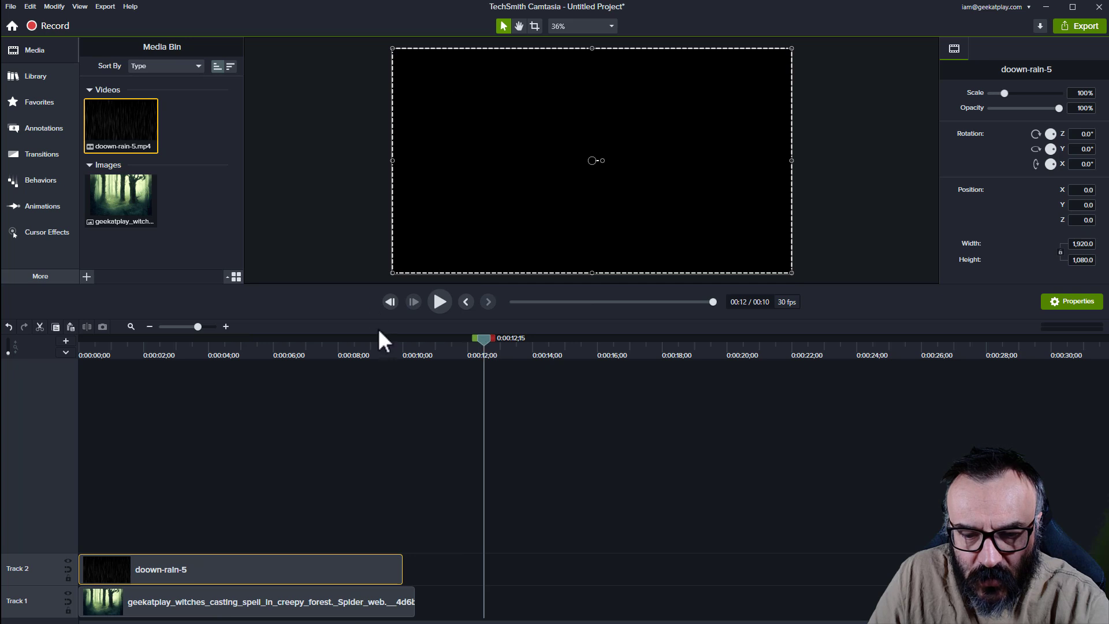
{"action": "left_click_drag", "start_coordinate": [361, 286], "coordinate": [351, 410]}
{"action": "left_click", "coordinate": [52, 314]}
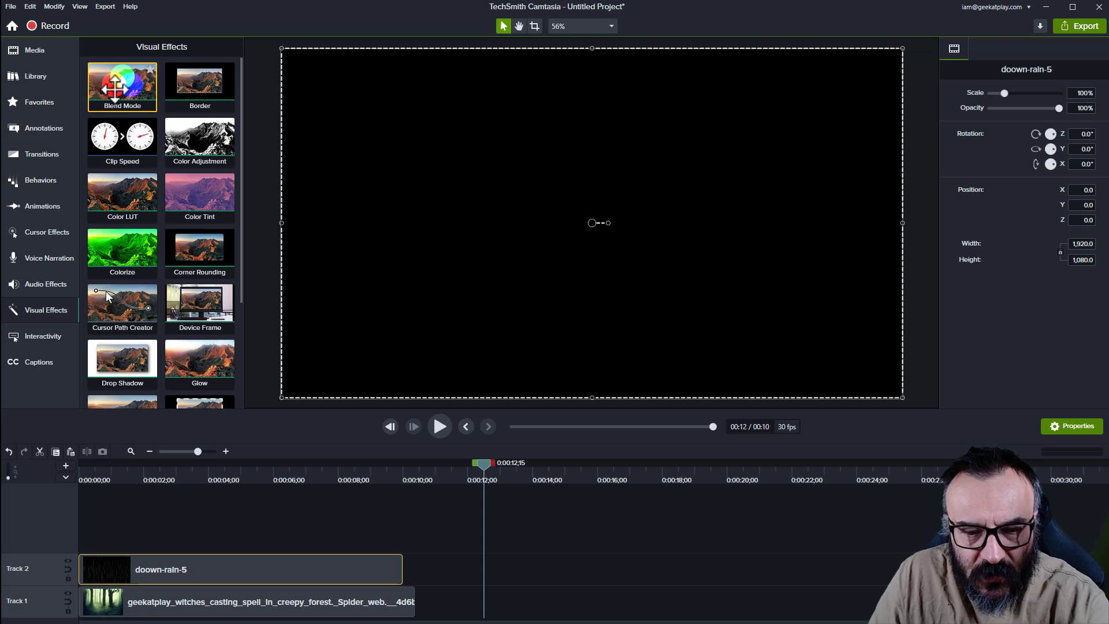
{"action": "left_click_drag", "start_coordinate": [119, 94], "coordinate": [180, 564]}
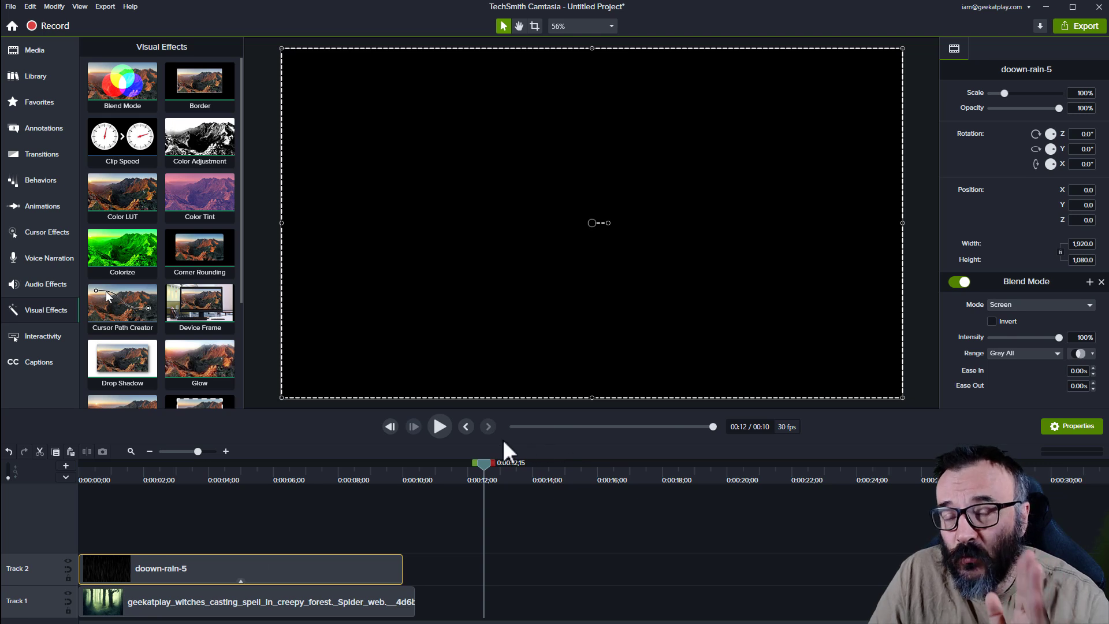
{"action": "left_click_drag", "start_coordinate": [485, 462], "coordinate": [125, 562]}
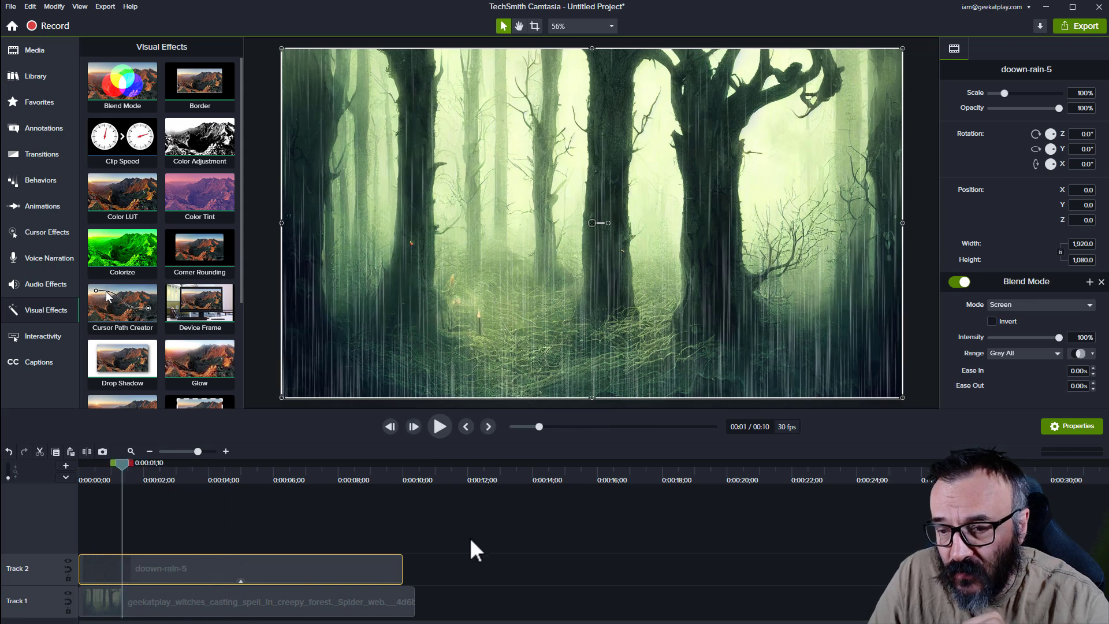
Step: Trim the forest clip to end with the rain clip, lower the rain's opacity to 41%, and scrub the timeline to preview it
{"action": "mouse_move", "coordinate": [413, 604]}
{"action": "left_mouse_down"}
{"action": "mouse_move", "coordinate": [392, 605]}
{"action": "mouse_move", "coordinate": [402, 605]}
{"action": "left_mouse_up"}
{"action": "left_click", "coordinate": [329, 574]}
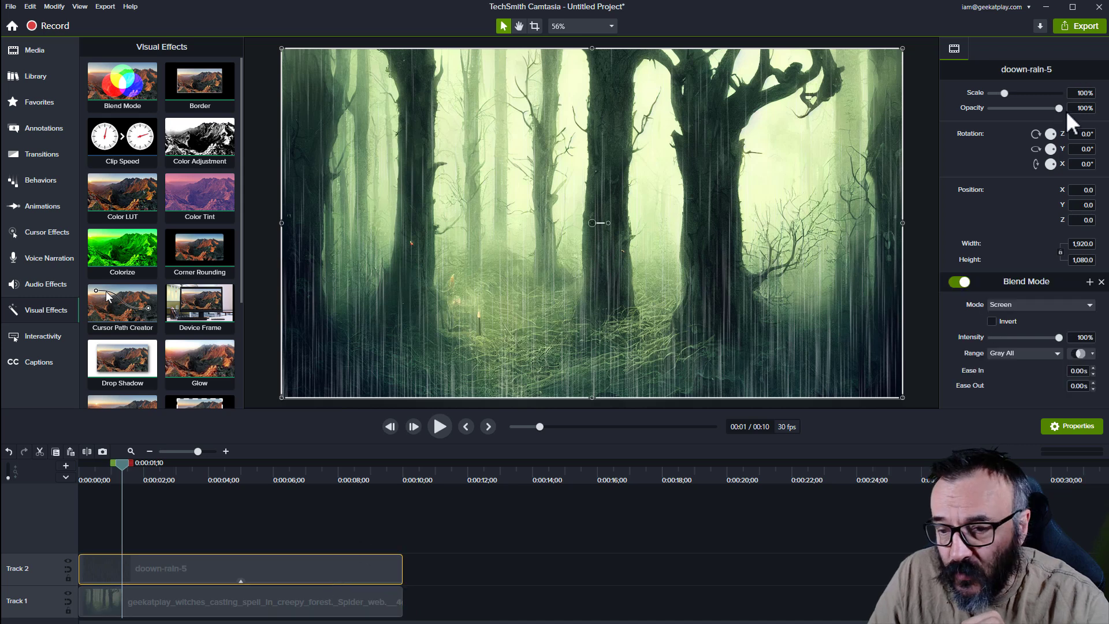
{"action": "left_click_drag", "start_coordinate": [1057, 109], "coordinate": [1044, 109]}
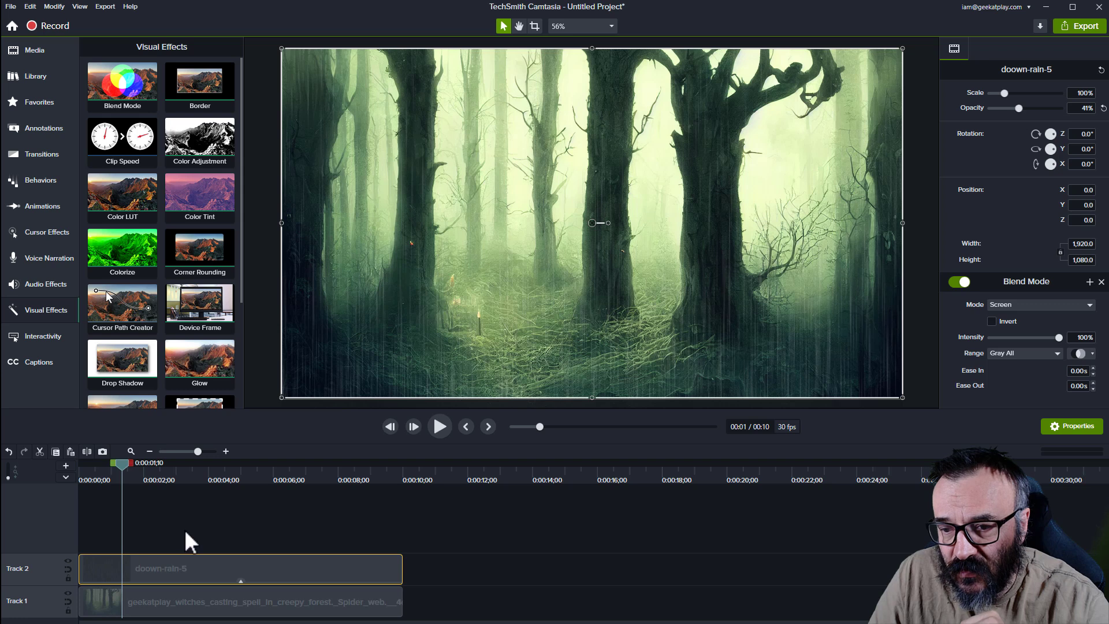
{"action": "left_click_drag", "start_coordinate": [123, 462], "coordinate": [94, 463]}
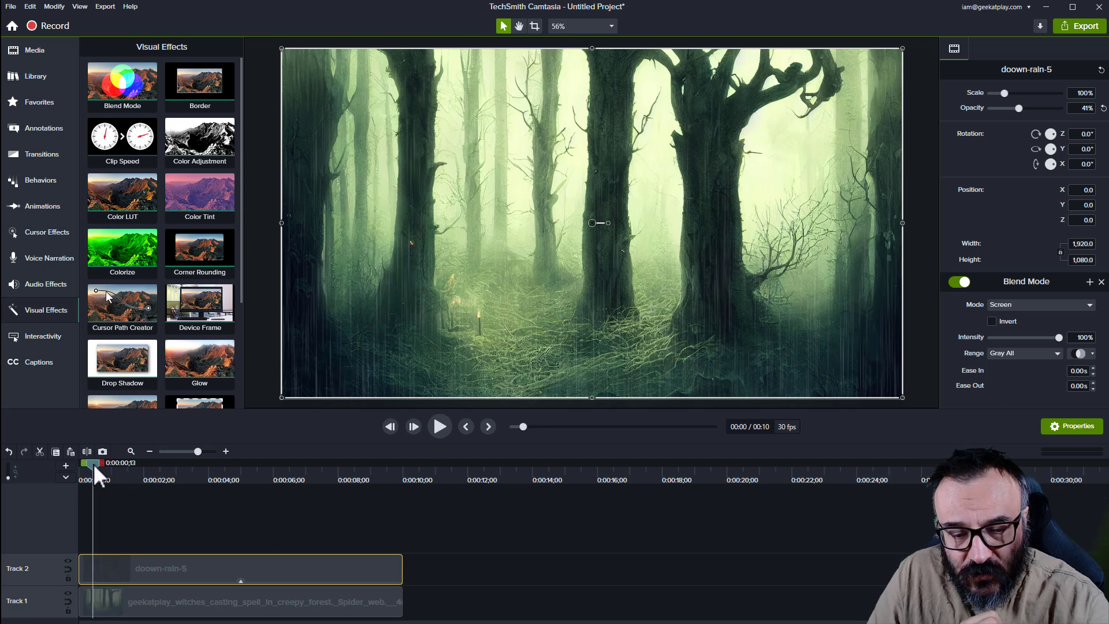
Step: Play the blended rain and forest composite through, return the playhead near the start, and play it once more
{"action": "key", "text": "space"}
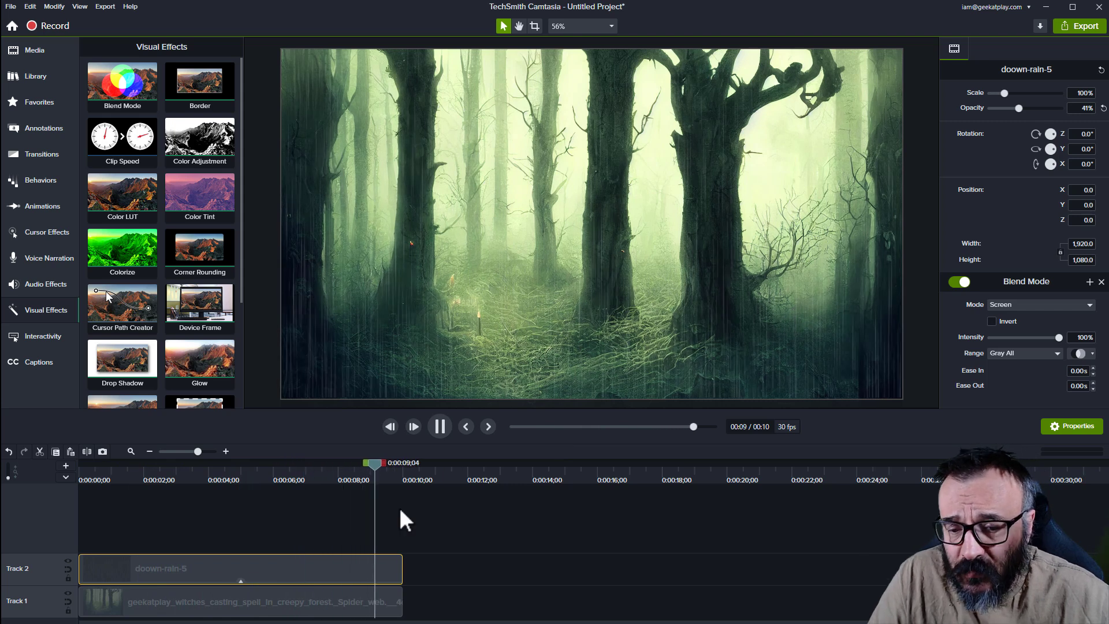
{"action": "left_click", "coordinate": [395, 465]}
{"action": "left_click_drag", "start_coordinate": [392, 466], "coordinate": [68, 472]}
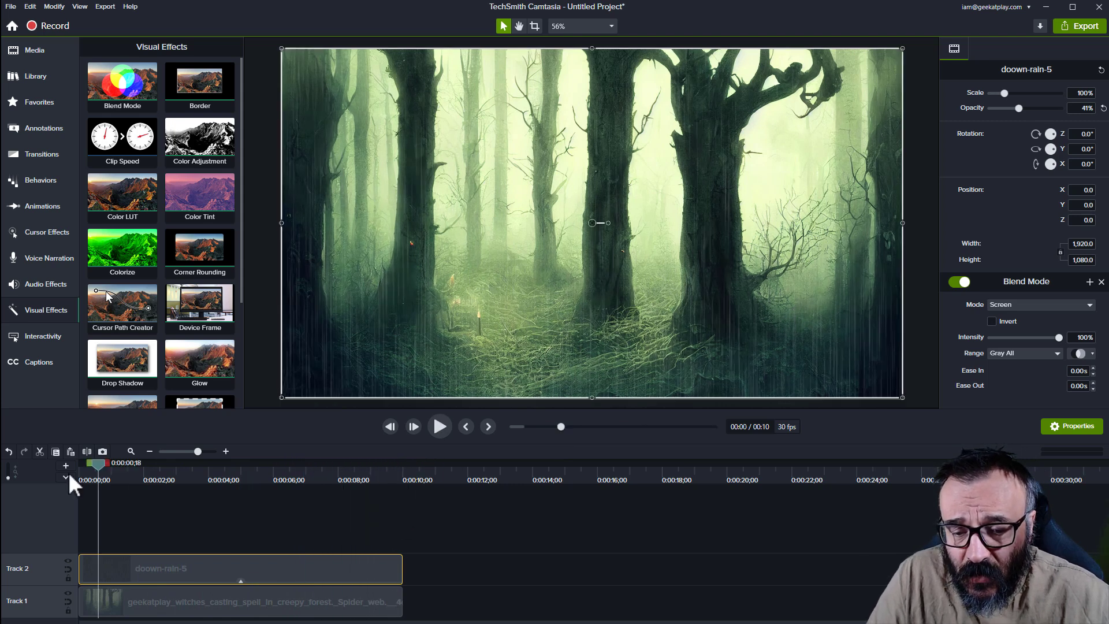
{"action": "key", "text": "space"}
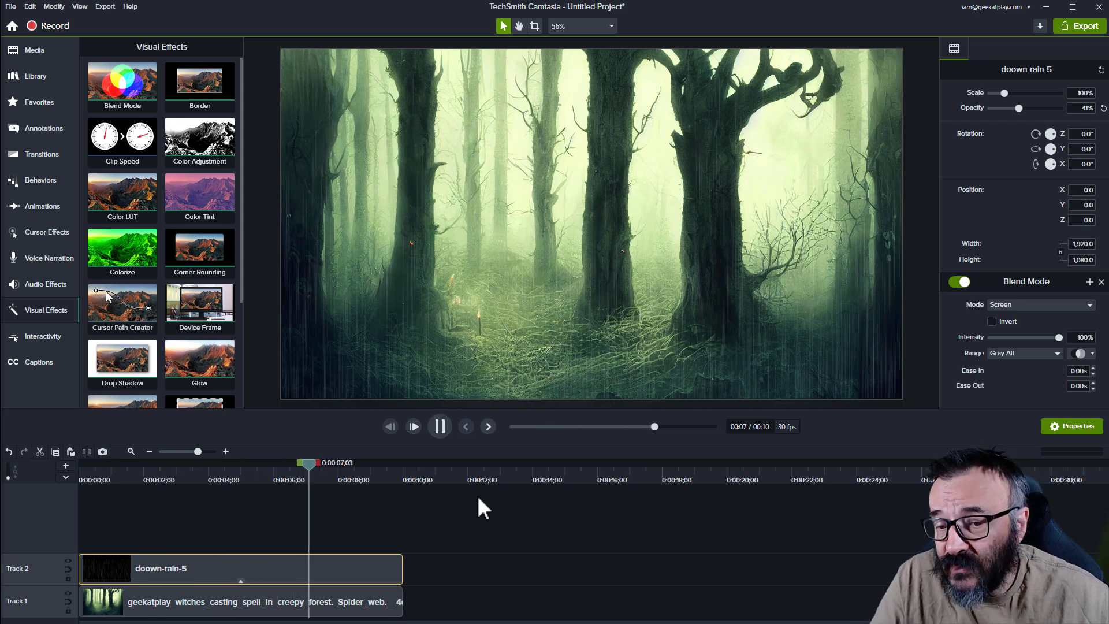
{"action": "key", "text": "space"}
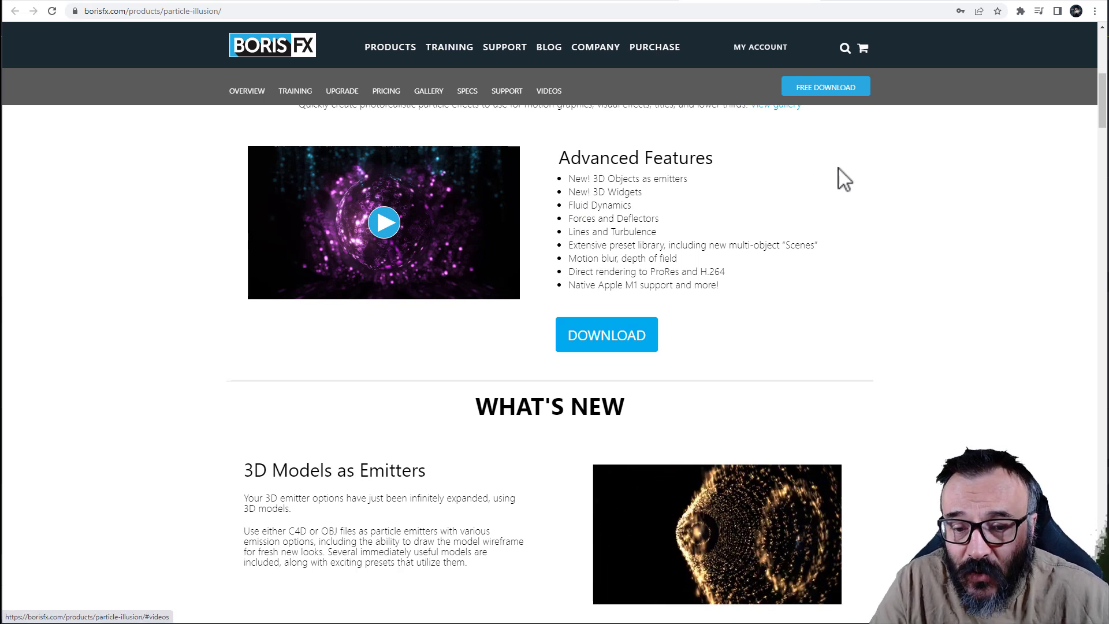
Step: Switch to the browser and examine the Boris FX Particle Illusion documentation, including the Emitter Preview section
{"action": "left_click", "coordinate": [631, 1]}
{"action": "scroll", "coordinate": [665, 311], "scroll_direction": "up", "scroll_amount": 20}
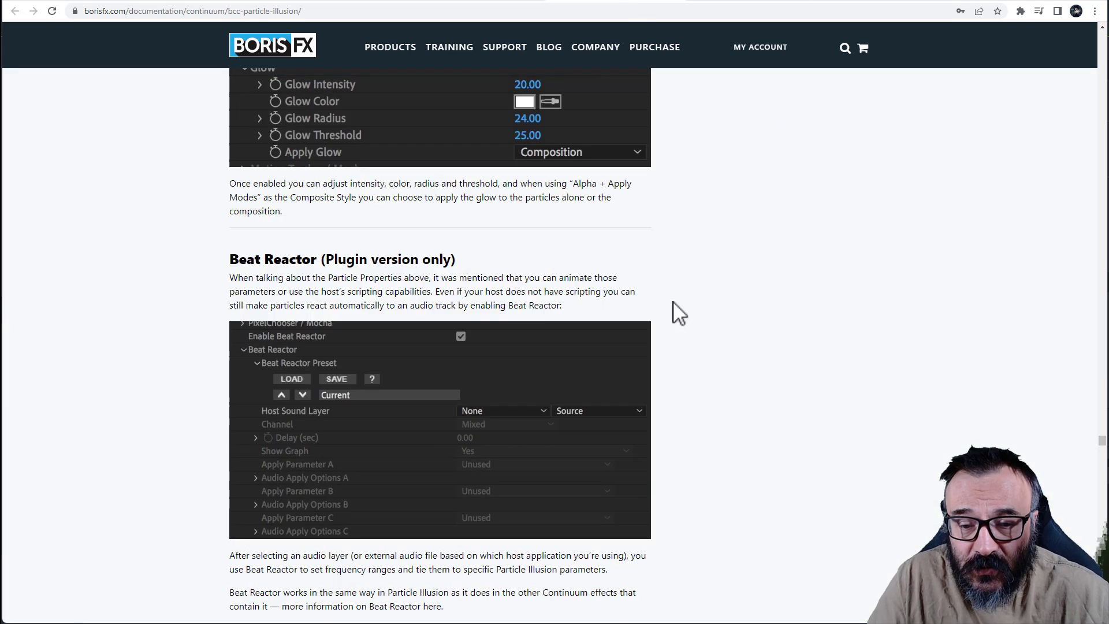
{"action": "scroll", "coordinate": [700, 305], "scroll_direction": "up", "scroll_amount": 15}
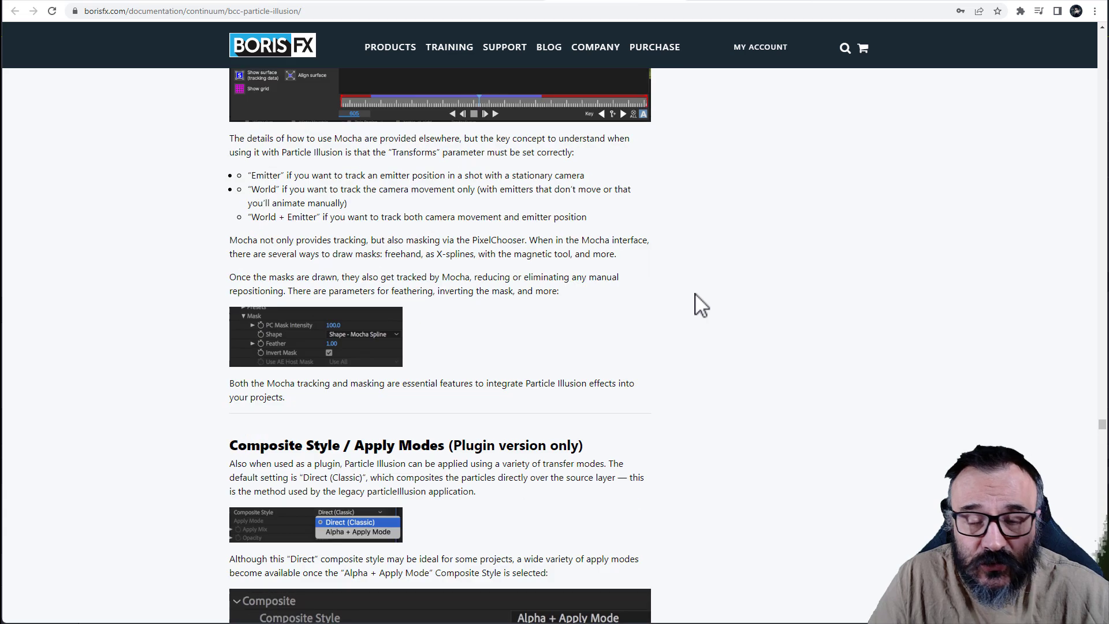
{"action": "scroll", "coordinate": [647, 231], "scroll_direction": "up", "scroll_amount": 10}
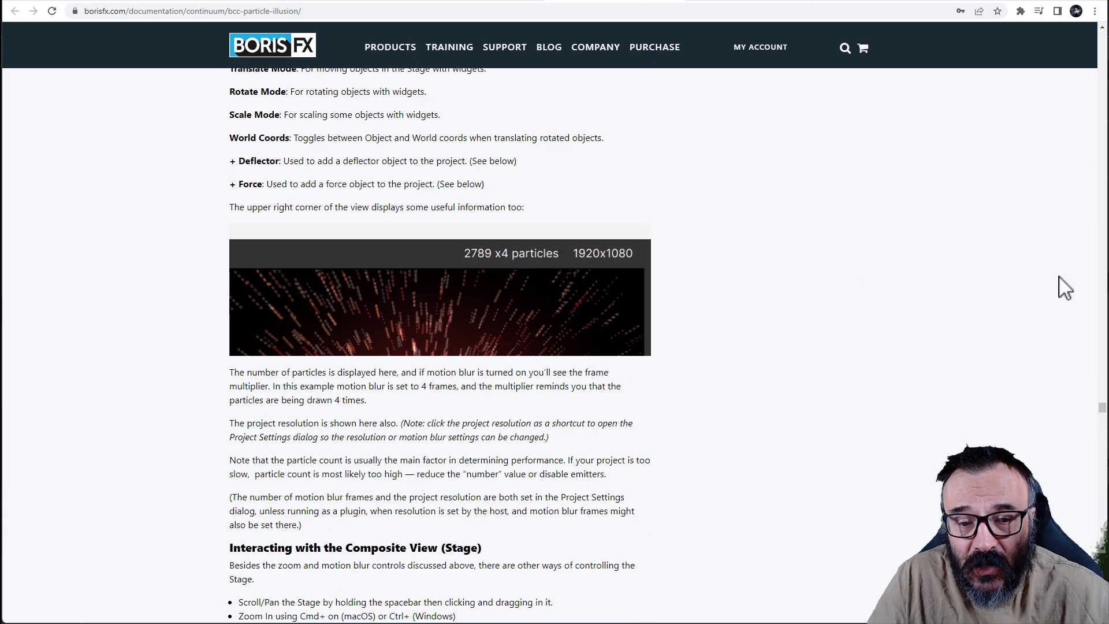
{"action": "left_click_drag", "start_coordinate": [1101, 408], "coordinate": [1069, 144]}
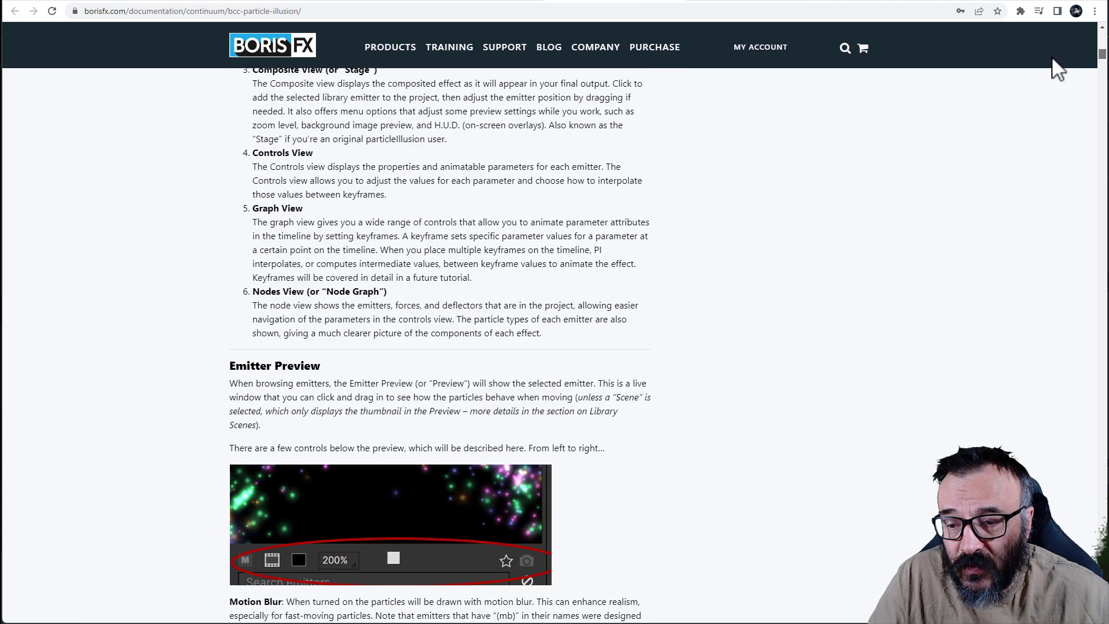
{"action": "scroll", "coordinate": [693, 355], "scroll_direction": "up", "scroll_amount": 8}
{"action": "scroll", "coordinate": [693, 355], "scroll_direction": "down", "scroll_amount": 15}
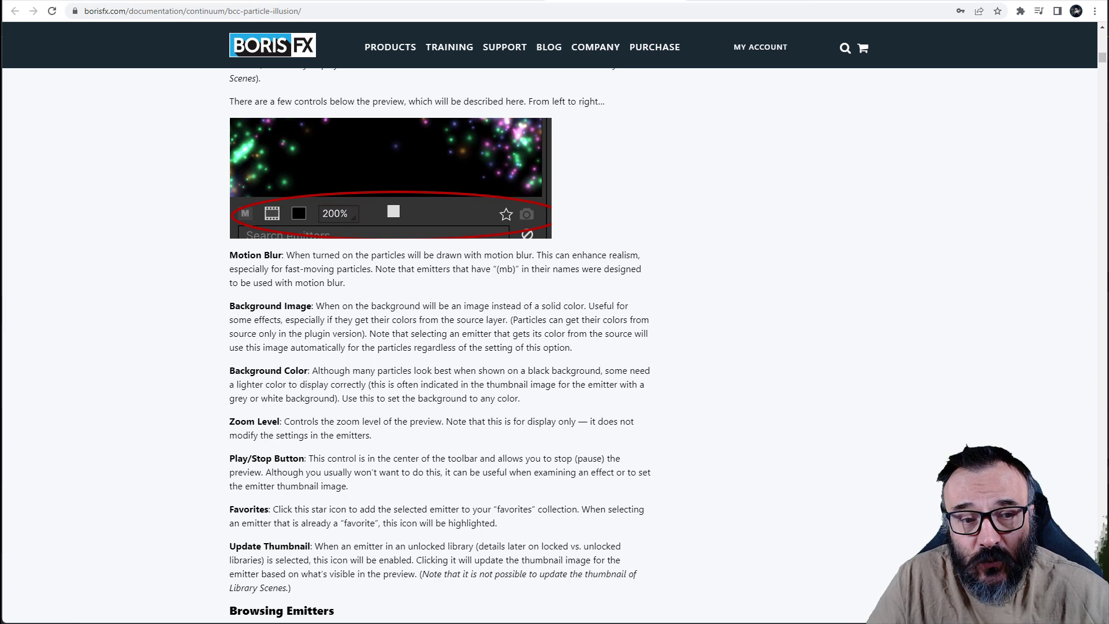
Step: Switch to Particle Illusion, preview the Arms Warp 02 emitter from the library, and enlarge the emitter preview area
{"action": "key", "text": "alt+Tab"}
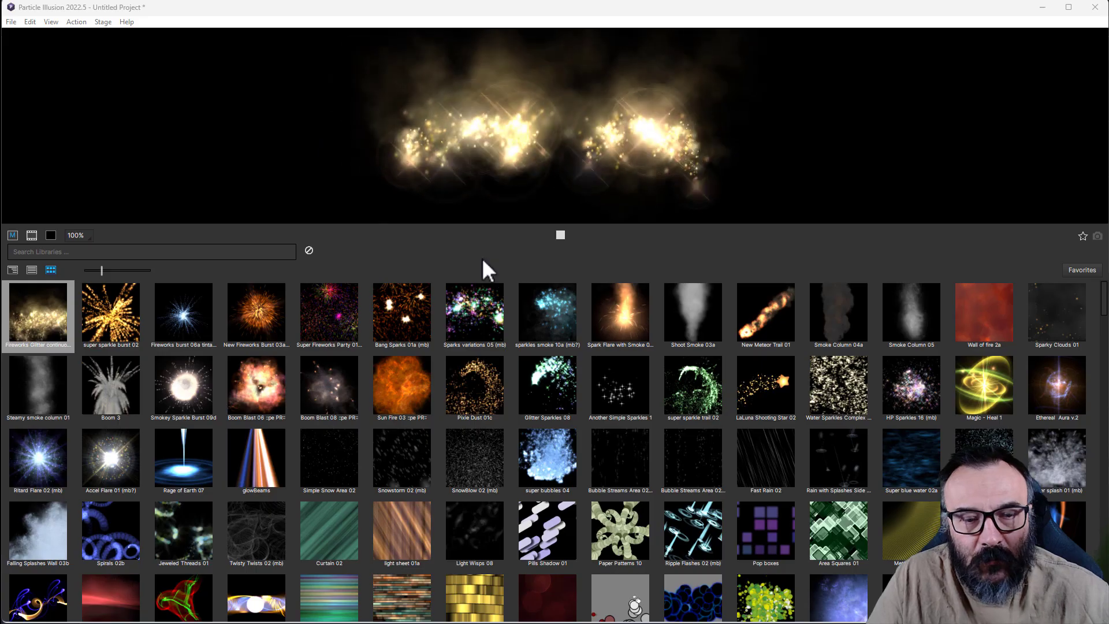
{"action": "scroll", "coordinate": [641, 416], "scroll_direction": "down", "scroll_amount": 2}
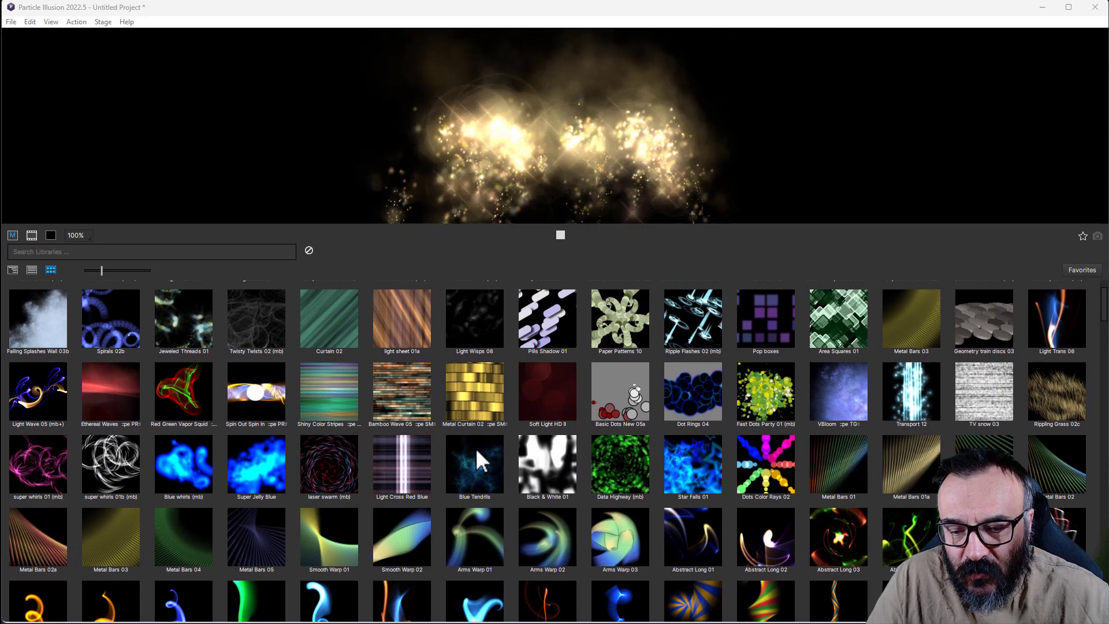
{"action": "scroll", "coordinate": [479, 441], "scroll_direction": "down", "scroll_amount": 1}
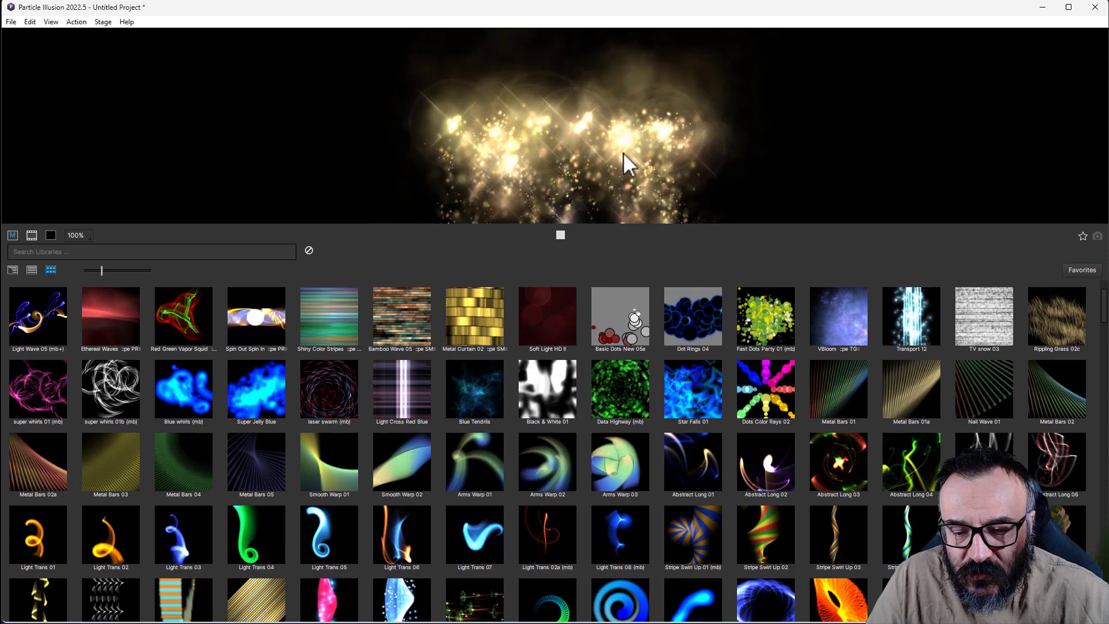
{"action": "left_click", "coordinate": [539, 479]}
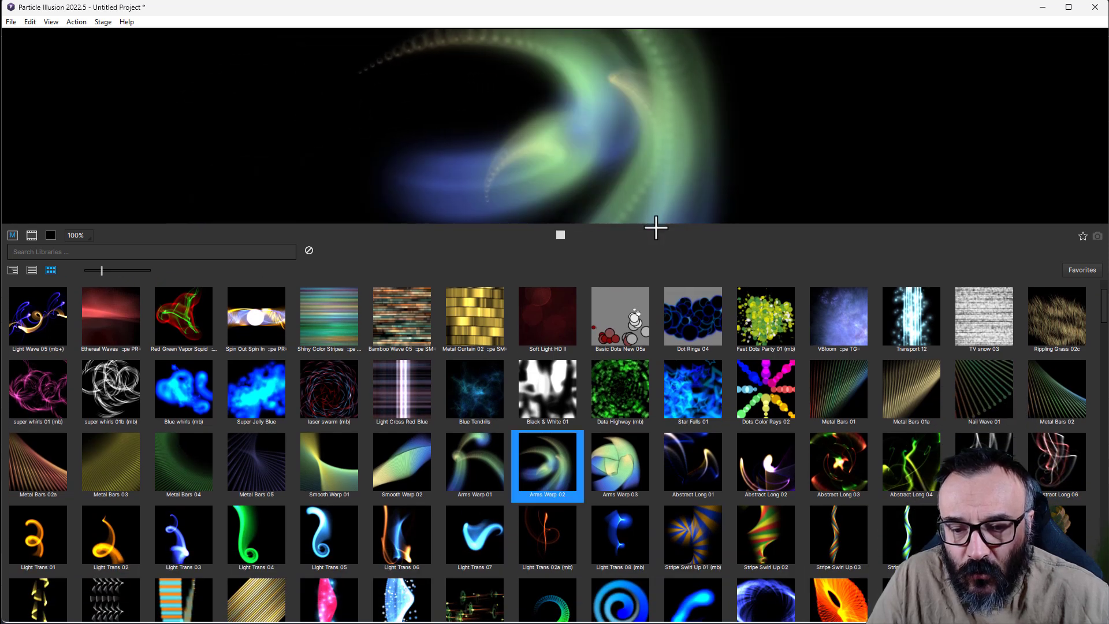
{"action": "left_click_drag", "start_coordinate": [655, 225], "coordinate": [662, 277]}
Step: Preview the Webby 02 and Cable Tentacle 02a emitters, moving the tentacle emitter across the preview
{"action": "scroll", "coordinate": [664, 486], "scroll_direction": "down", "scroll_amount": 3}
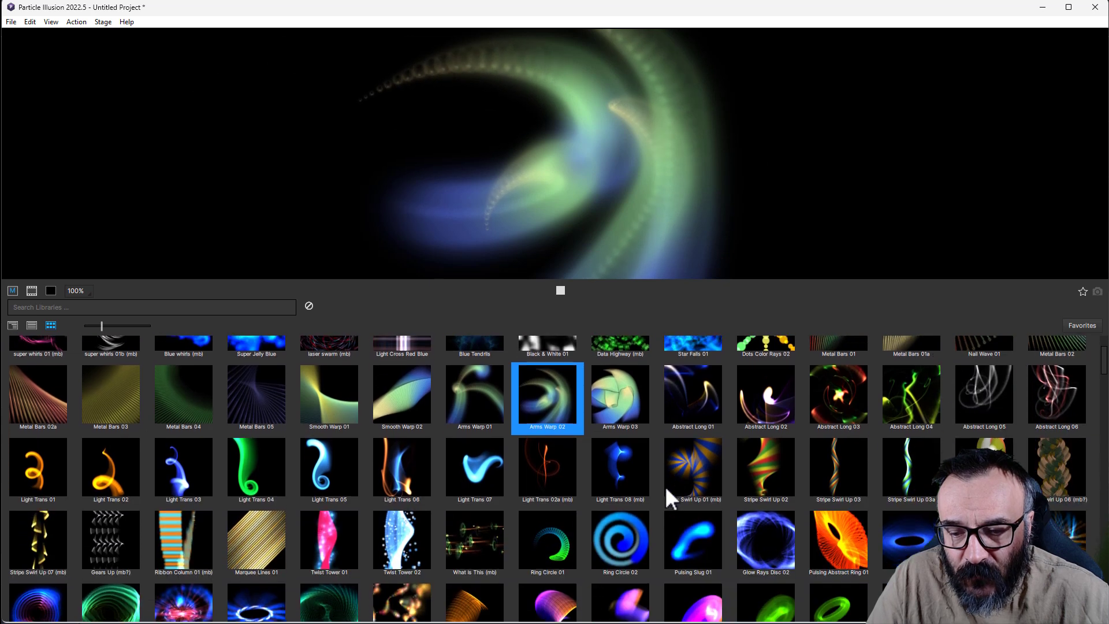
{"action": "scroll", "coordinate": [640, 449], "scroll_direction": "down", "scroll_amount": 5}
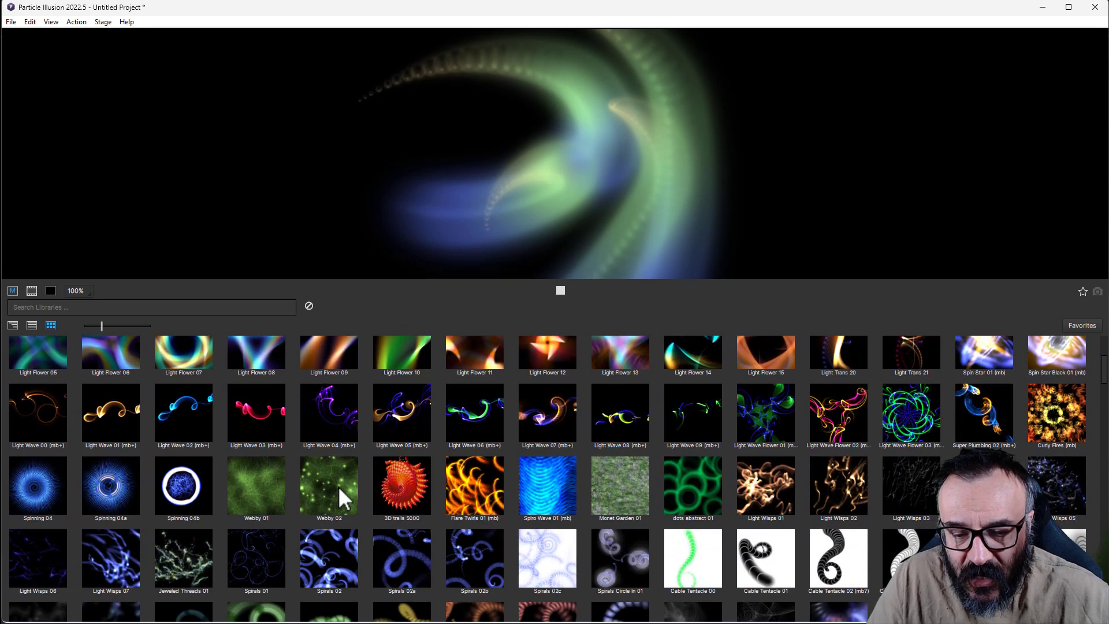
{"action": "left_click", "coordinate": [339, 488]}
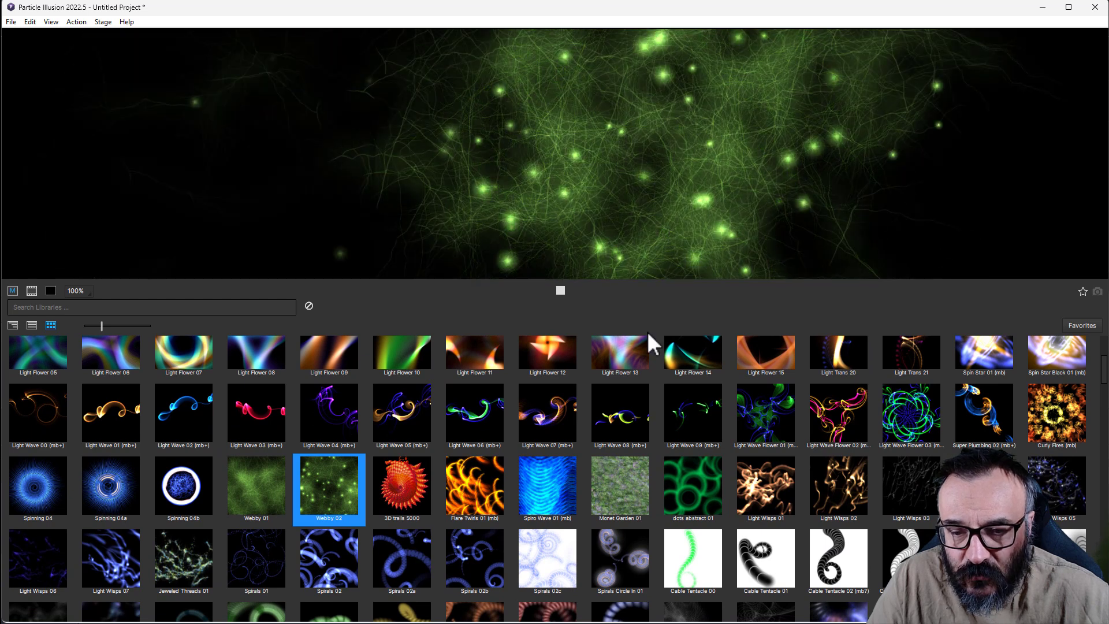
{"action": "scroll", "coordinate": [687, 429], "scroll_direction": "down", "scroll_amount": 1}
{"action": "left_click", "coordinate": [902, 485]}
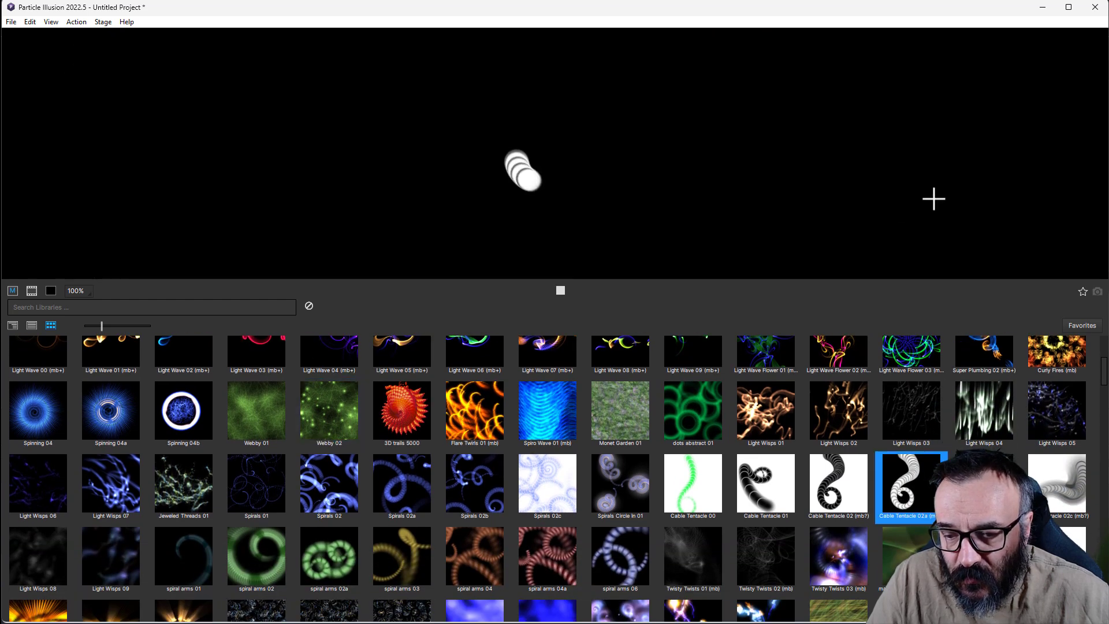
{"action": "mouse_move", "coordinate": [556, 168]}
{"action": "left_mouse_down"}
{"action": "mouse_move", "coordinate": [287, 145]}
{"action": "mouse_move", "coordinate": [721, 142]}
{"action": "left_mouse_up"}
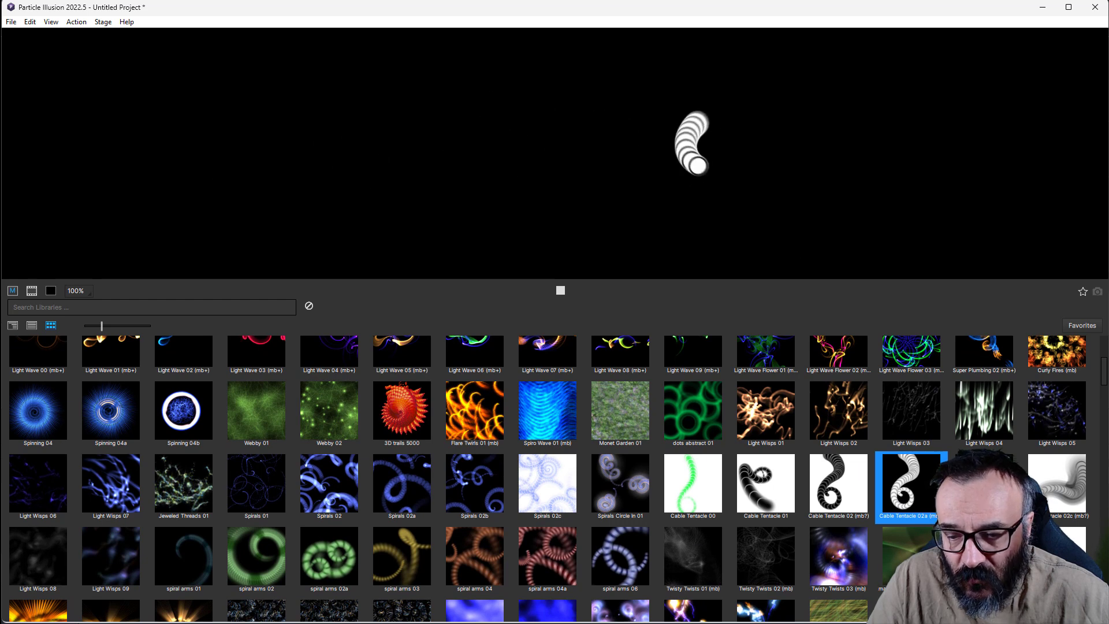
Step: Browse further through the emitter library and preview the "Not a funny scene indeed" emitter, repositioning it in the preview
{"action": "scroll", "coordinate": [641, 480], "scroll_direction": "down", "scroll_amount": 4}
{"action": "scroll", "coordinate": [639, 483], "scroll_direction": "down", "scroll_amount": 10}
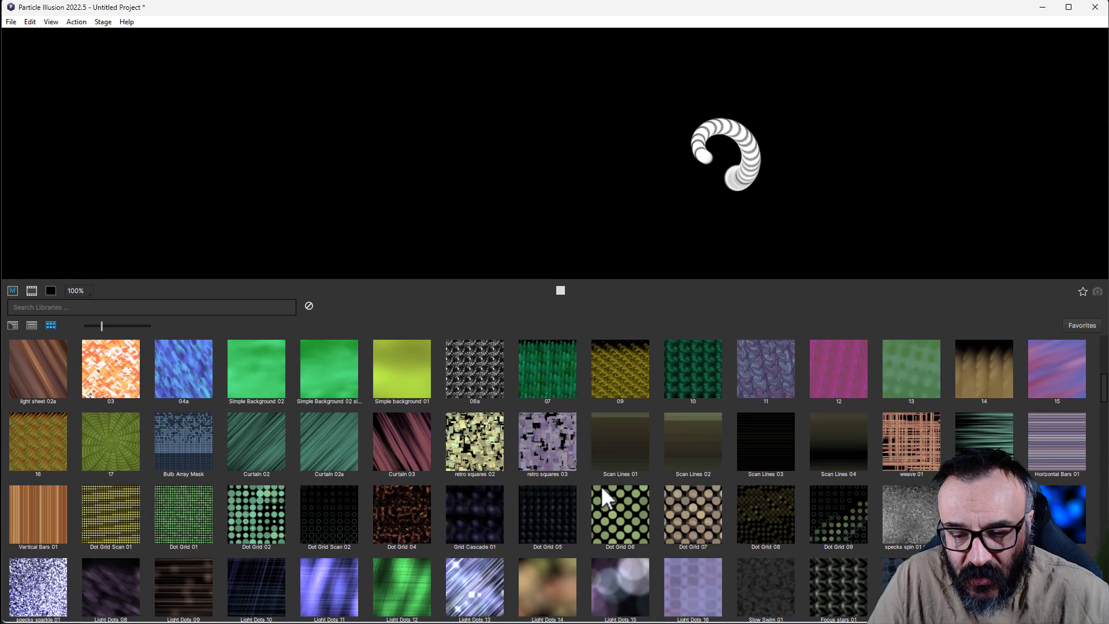
{"action": "scroll", "coordinate": [499, 481], "scroll_direction": "down", "scroll_amount": 12}
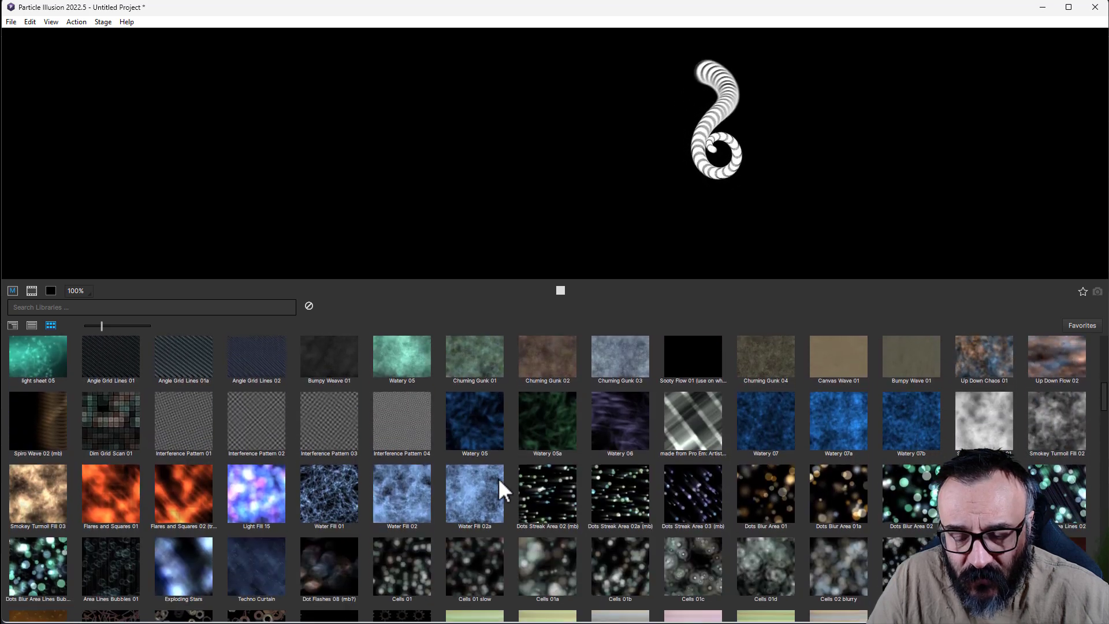
{"action": "scroll", "coordinate": [496, 479], "scroll_direction": "down", "scroll_amount": 2}
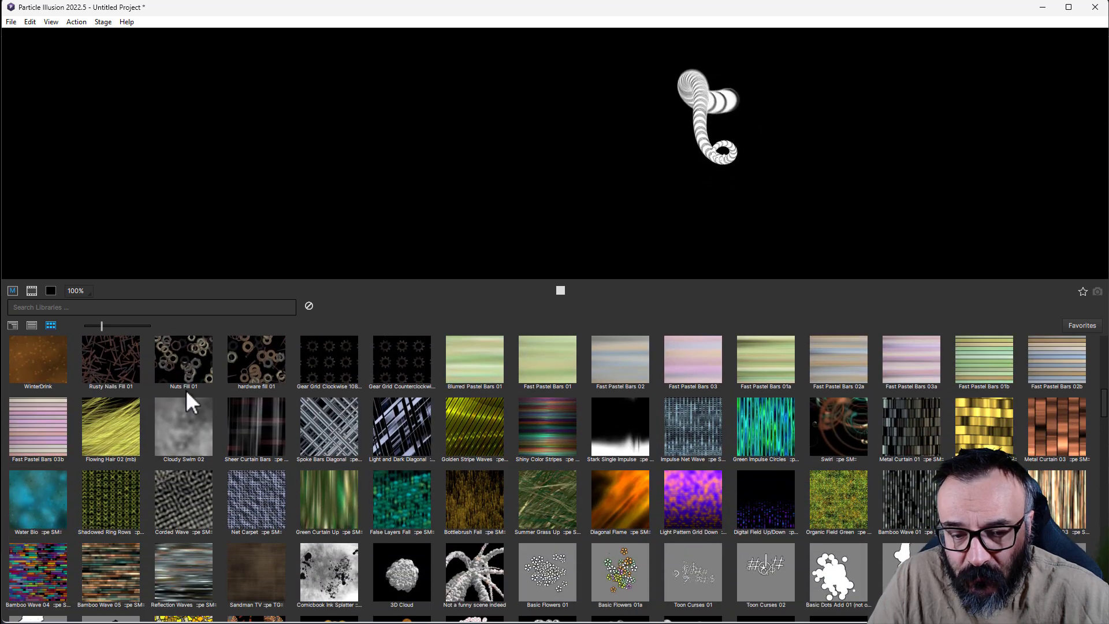
{"action": "scroll", "coordinate": [514, 449], "scroll_direction": "down", "scroll_amount": 2}
{"action": "scroll", "coordinate": [518, 450], "scroll_direction": "down", "scroll_amount": 1}
{"action": "left_click", "coordinate": [485, 436]}
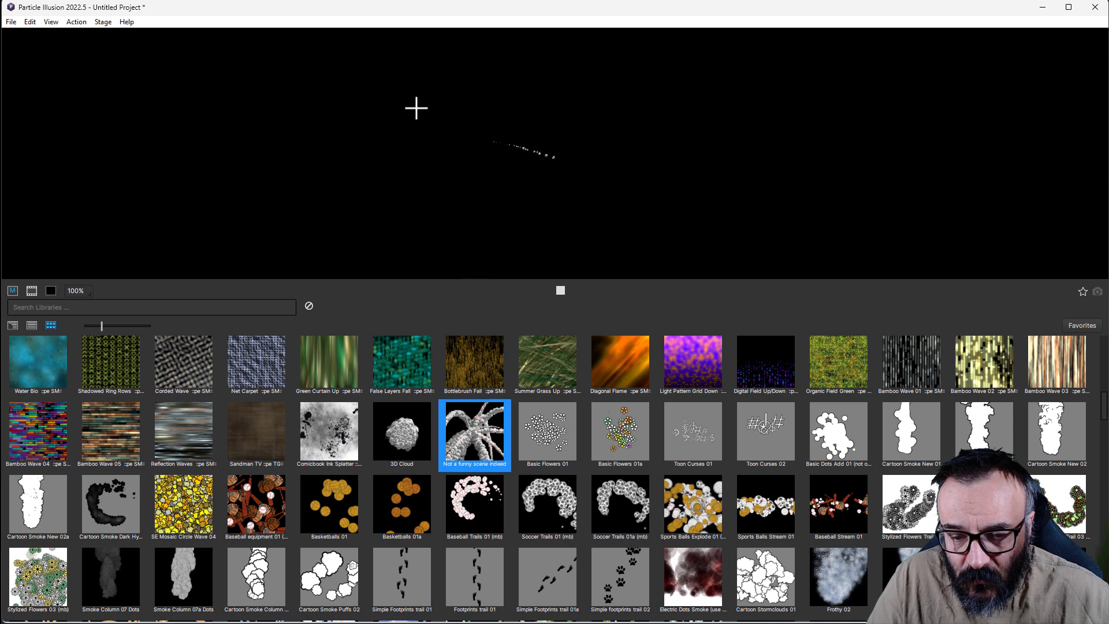
{"action": "left_click", "coordinate": [652, 147]}
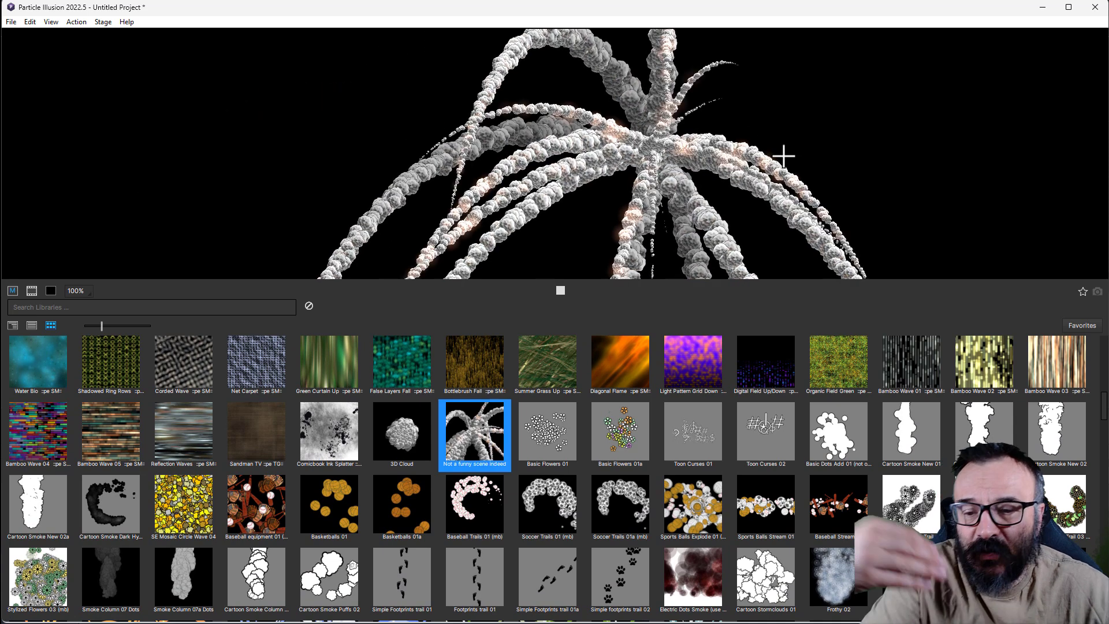
Step: Look through the smoke, flash and creature emitters and preview ACT_Hit Light
{"action": "scroll", "coordinate": [784, 455], "scroll_direction": "down", "scroll_amount": 3}
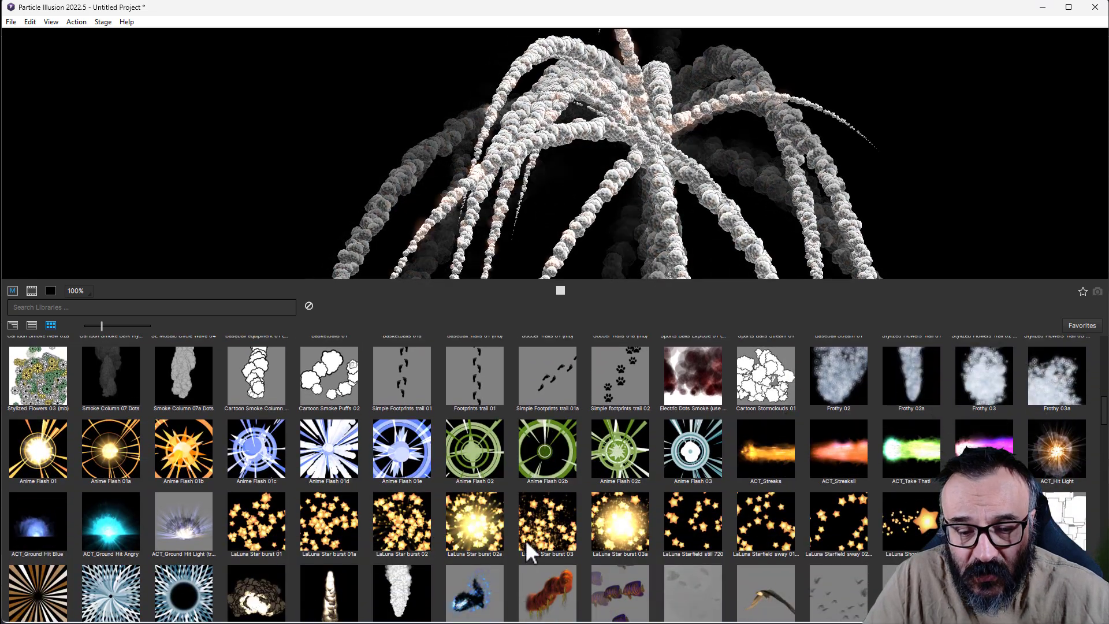
{"action": "scroll", "coordinate": [562, 442], "scroll_direction": "up", "scroll_amount": 2}
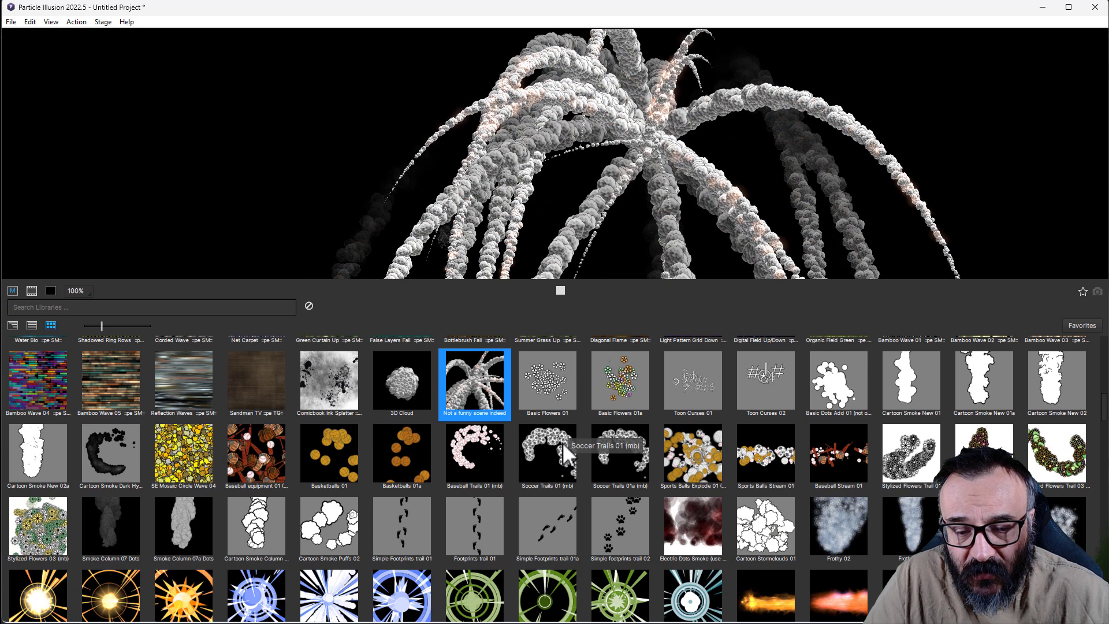
{"action": "scroll", "coordinate": [636, 441], "scroll_direction": "down", "scroll_amount": 10}
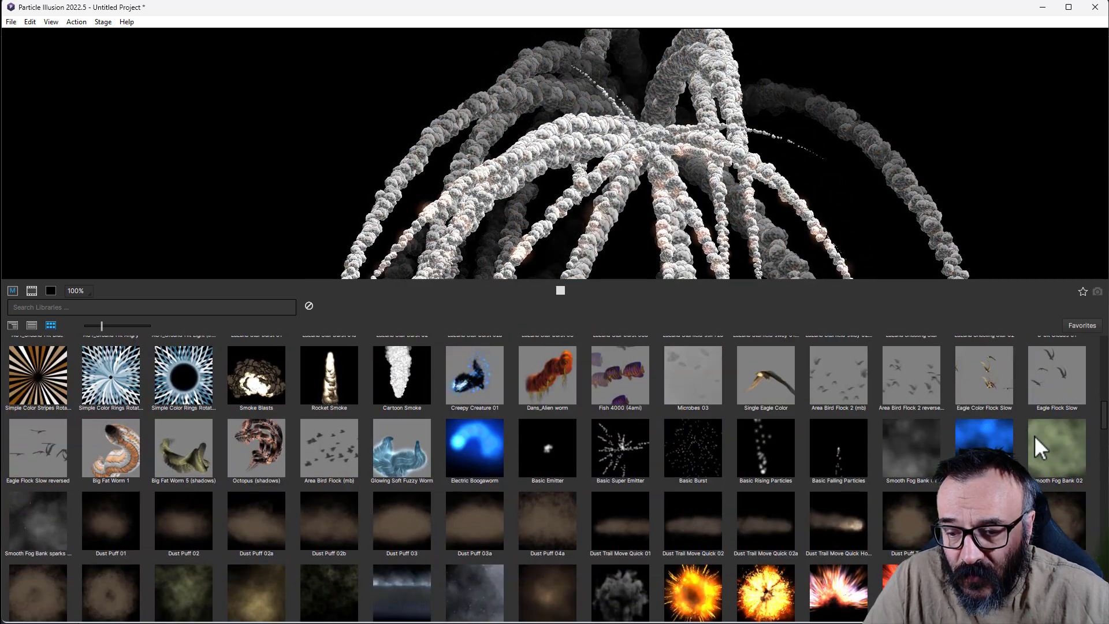
{"action": "scroll", "coordinate": [1034, 434], "scroll_direction": "up", "scroll_amount": 2}
{"action": "scroll", "coordinate": [1035, 418], "scroll_direction": "up", "scroll_amount": 2}
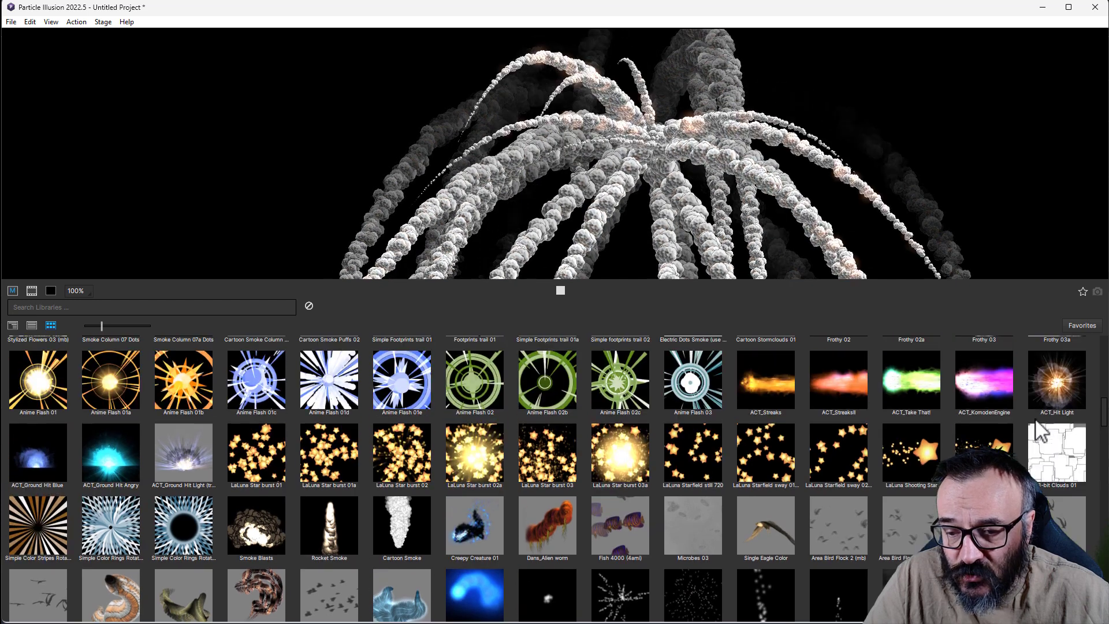
{"action": "left_click", "coordinate": [1059, 381]}
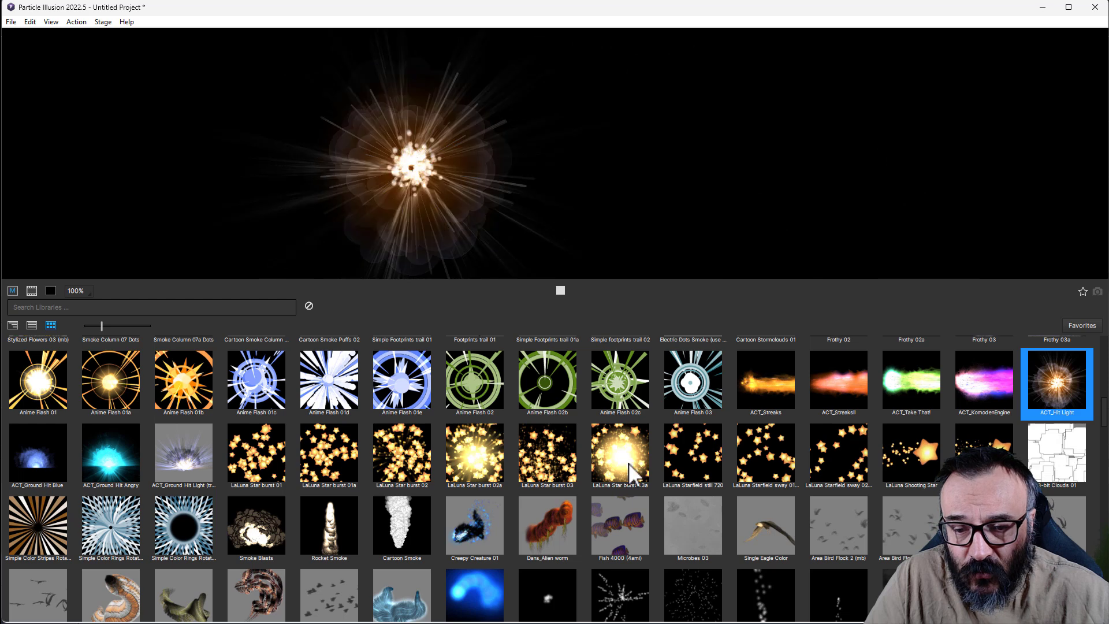
Step: Preview the Blue Pushes Through and Boom Blast 04 emitters from further down the library
{"action": "scroll", "coordinate": [628, 462], "scroll_direction": "down", "scroll_amount": 10}
{"action": "scroll", "coordinate": [628, 462], "scroll_direction": "down", "scroll_amount": 3}
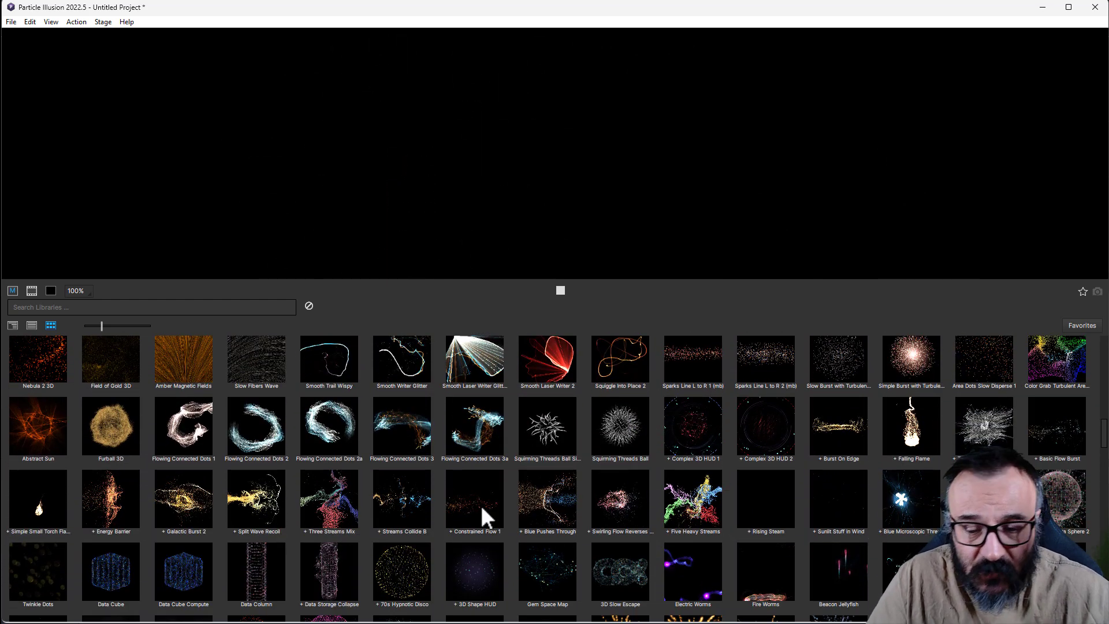
{"action": "left_click", "coordinate": [541, 508]}
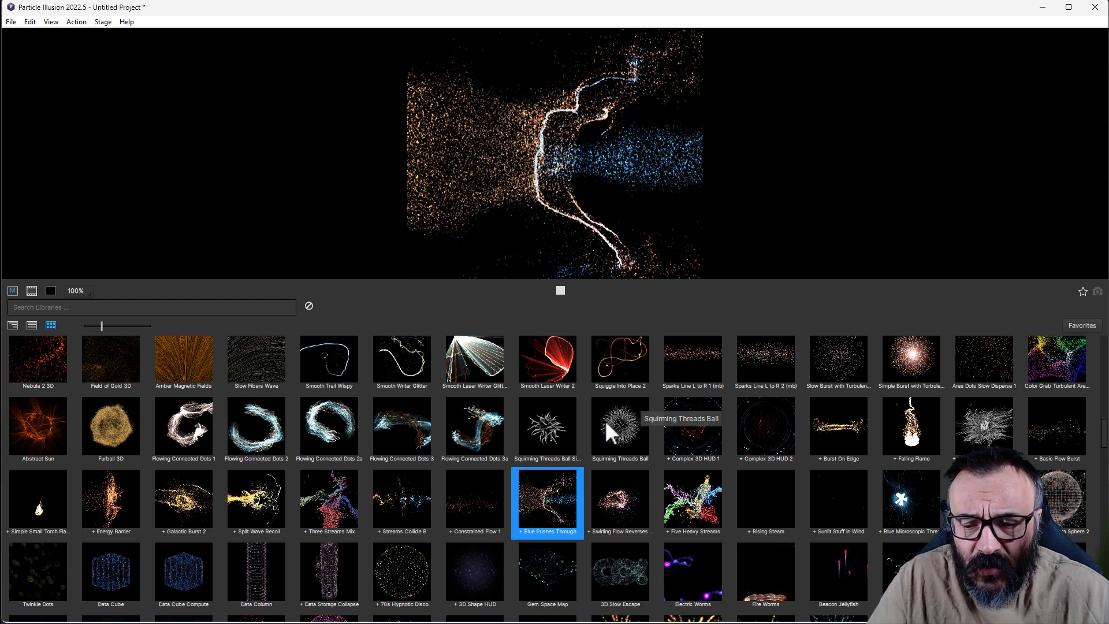
{"action": "scroll", "coordinate": [612, 462], "scroll_direction": "down", "scroll_amount": 10}
{"action": "scroll", "coordinate": [600, 476], "scroll_direction": "down", "scroll_amount": 10}
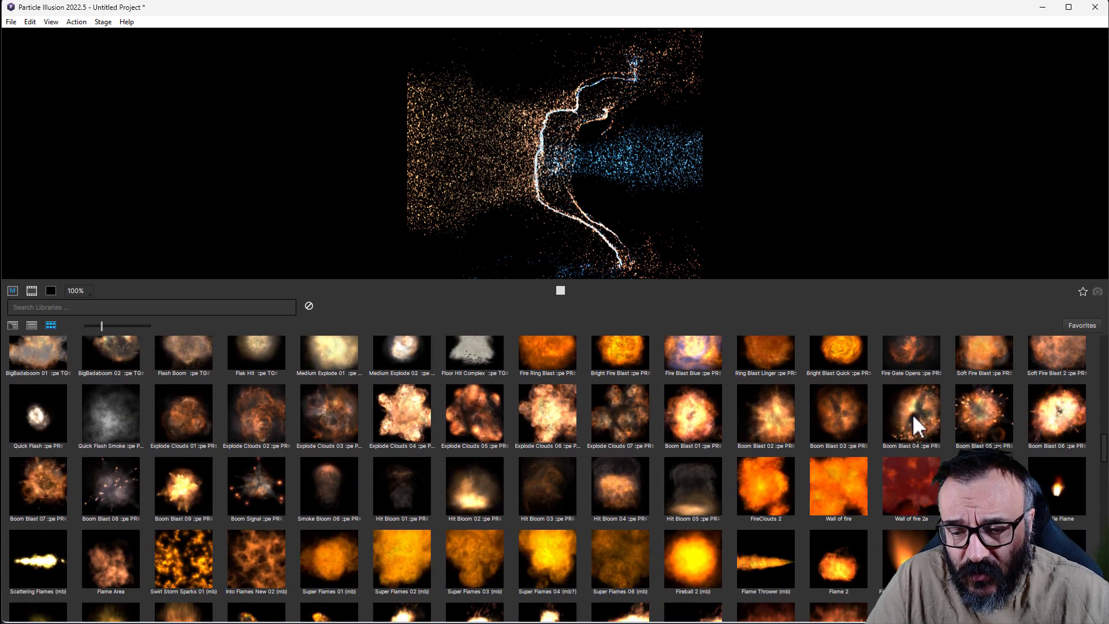
{"action": "left_click", "coordinate": [910, 413]}
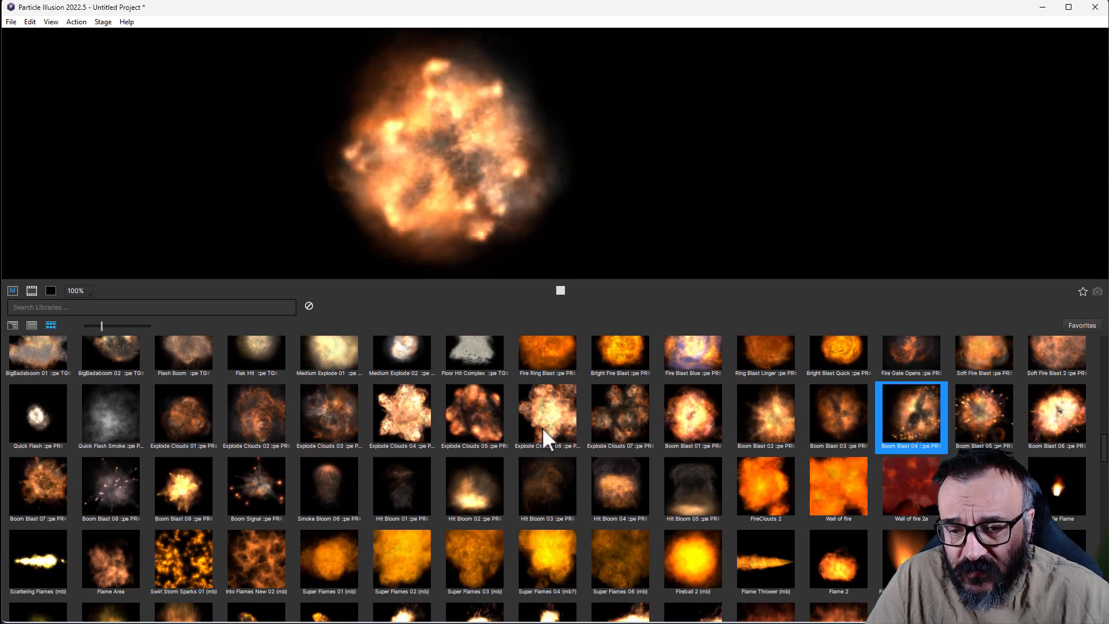
Step: Look through the fire, shape and Tron emitters down to the HUD displays and preview HUD Air 2 Ground 3
{"action": "scroll", "coordinate": [586, 440], "scroll_direction": "down", "scroll_amount": 8}
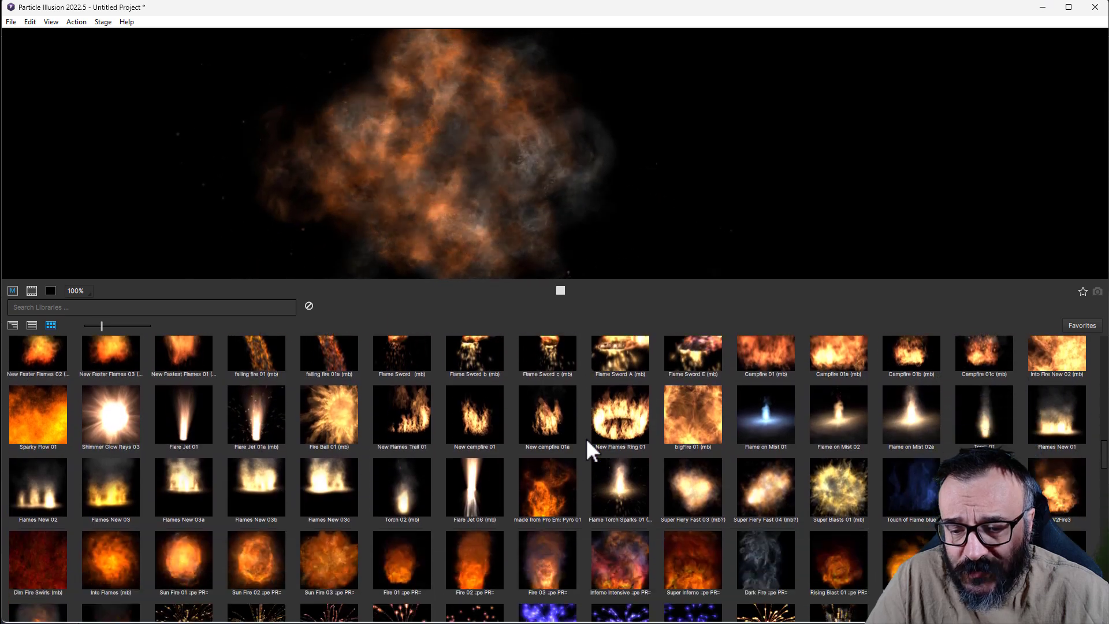
{"action": "scroll", "coordinate": [589, 439], "scroll_direction": "down", "scroll_amount": 10}
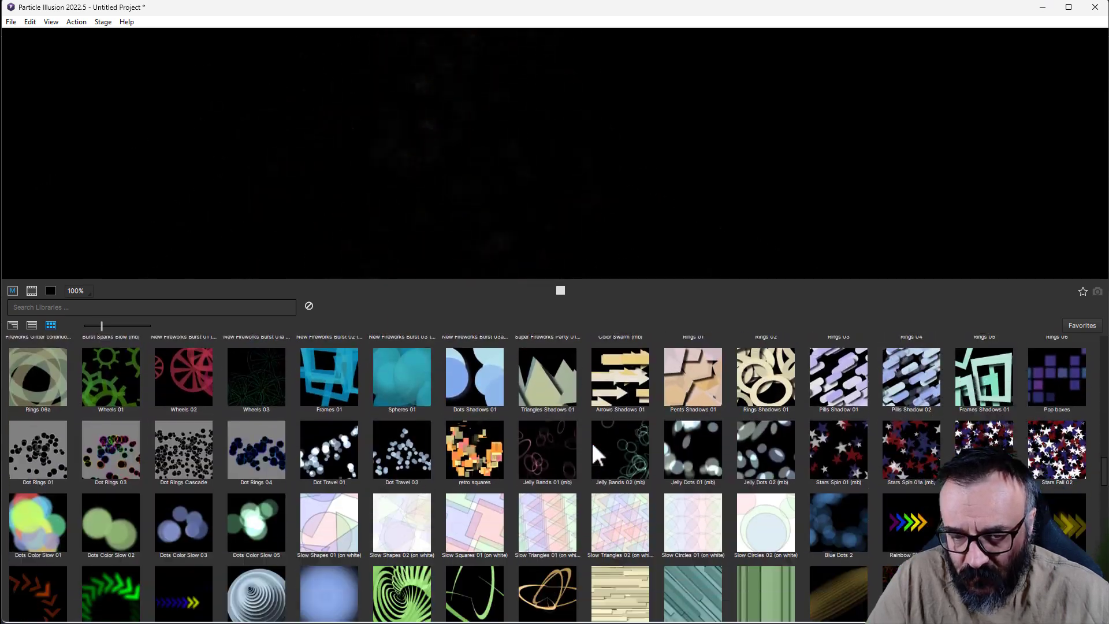
{"action": "scroll", "coordinate": [597, 455], "scroll_direction": "down", "scroll_amount": 12}
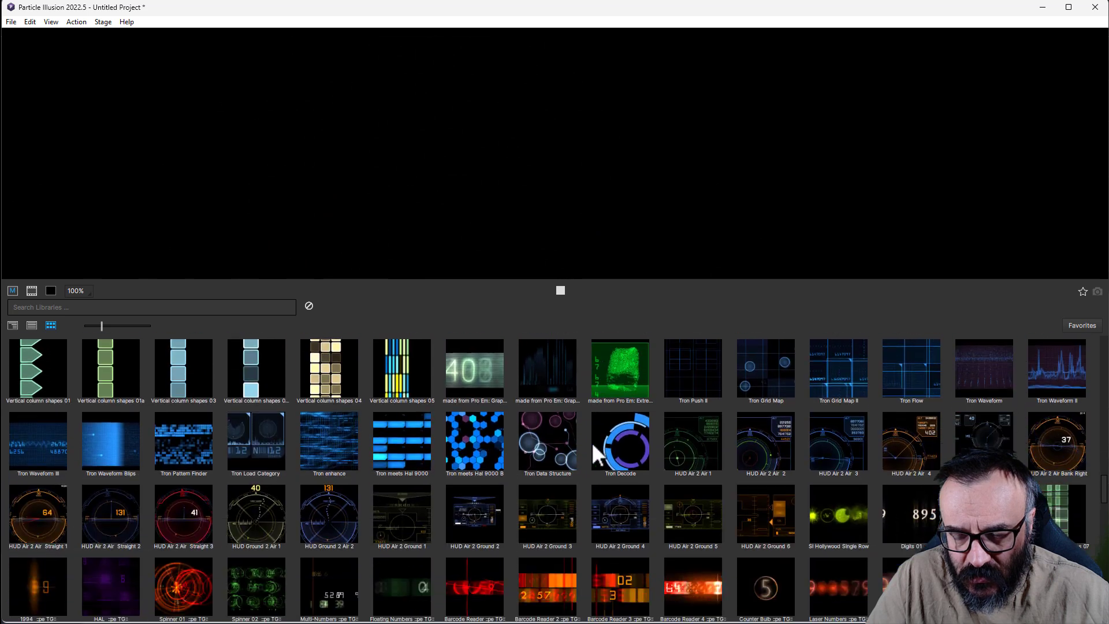
{"action": "scroll", "coordinate": [593, 446], "scroll_direction": "up", "scroll_amount": 3}
{"action": "scroll", "coordinate": [593, 445], "scroll_direction": "down", "scroll_amount": 1}
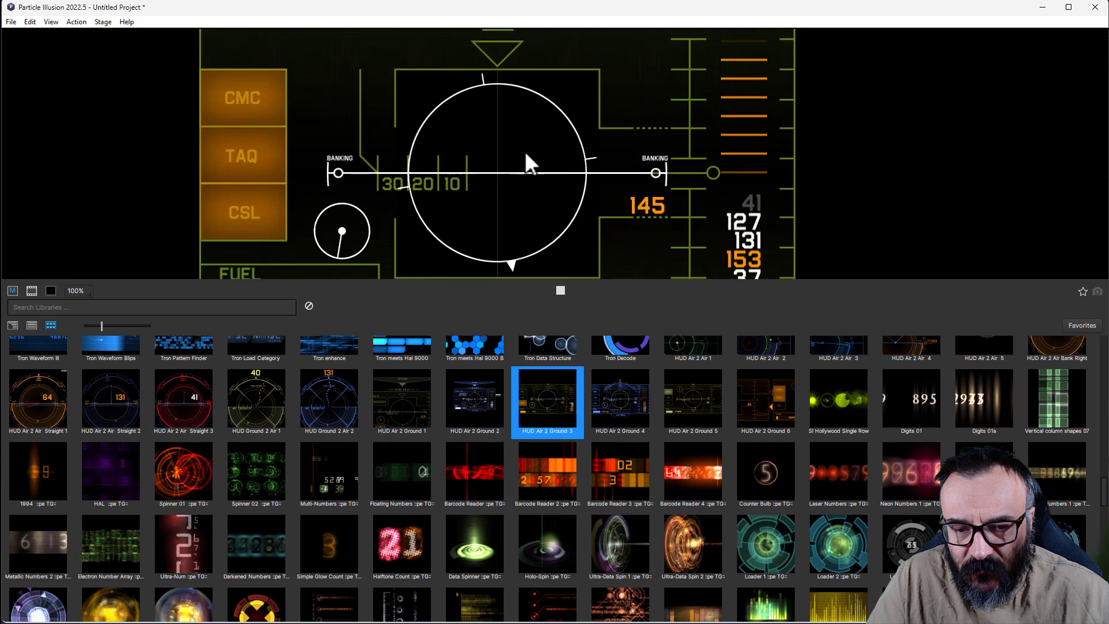
Step: Browse the emitter library from the image effects through the magic, bokeh, nature and smoke emitters down to the snow emitters
{"action": "scroll", "coordinate": [610, 446], "scroll_direction": "down", "scroll_amount": 8}
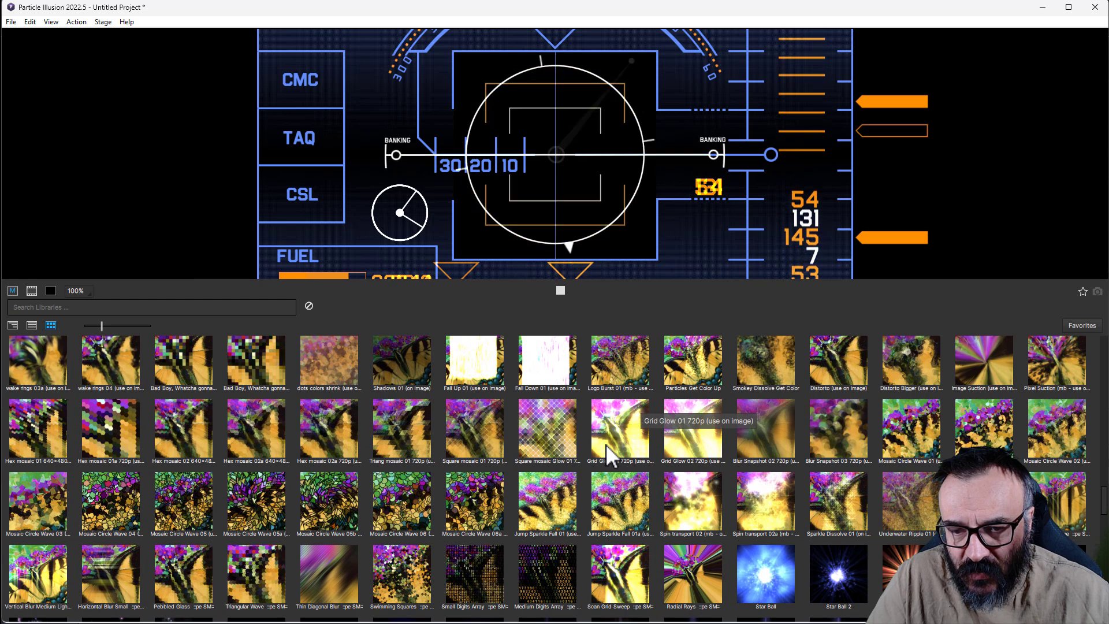
{"action": "scroll", "coordinate": [606, 446], "scroll_direction": "down", "scroll_amount": 1}
{"action": "scroll", "coordinate": [606, 444], "scroll_direction": "down", "scroll_amount": 6}
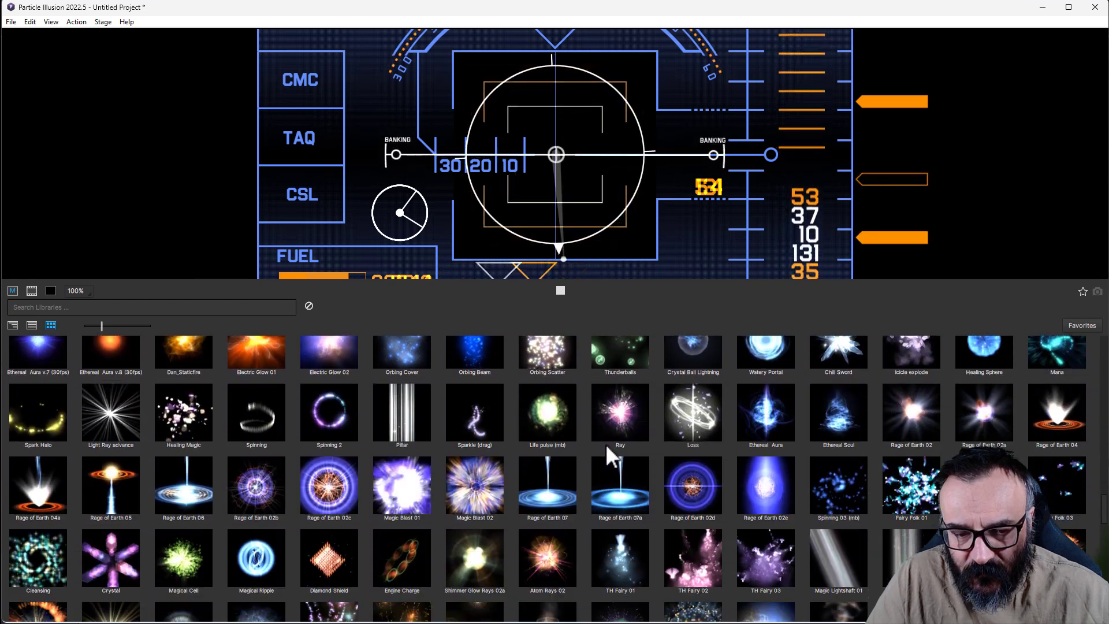
{"action": "scroll", "coordinate": [605, 443], "scroll_direction": "down", "scroll_amount": 10}
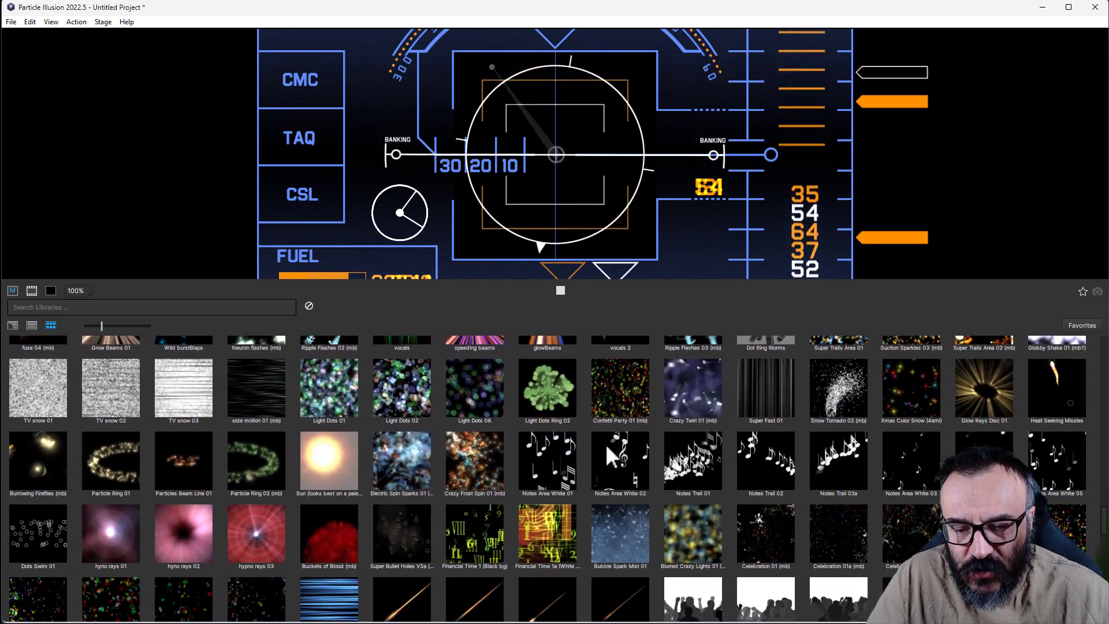
{"action": "scroll", "coordinate": [606, 444], "scroll_direction": "down", "scroll_amount": 10}
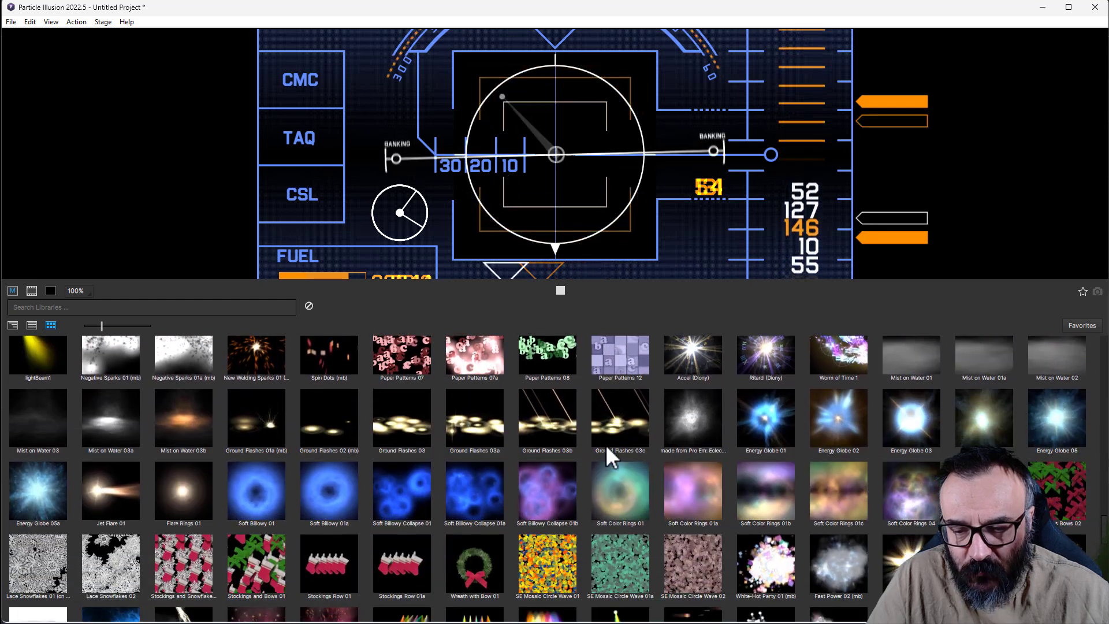
{"action": "scroll", "coordinate": [605, 445], "scroll_direction": "down", "scroll_amount": 5}
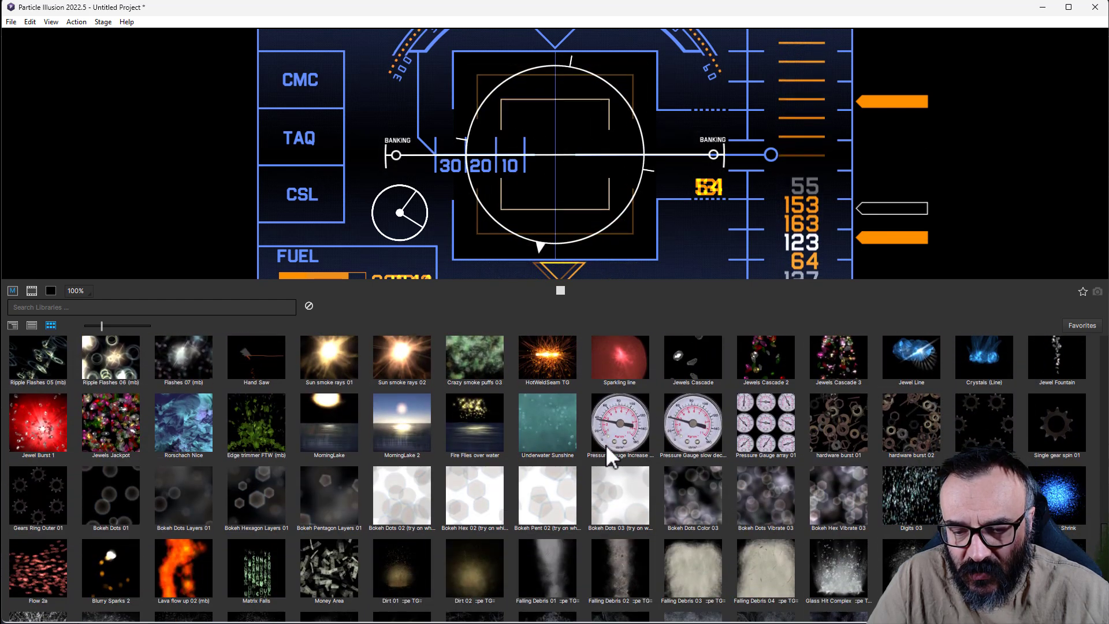
{"action": "scroll", "coordinate": [605, 445], "scroll_direction": "down", "scroll_amount": 4}
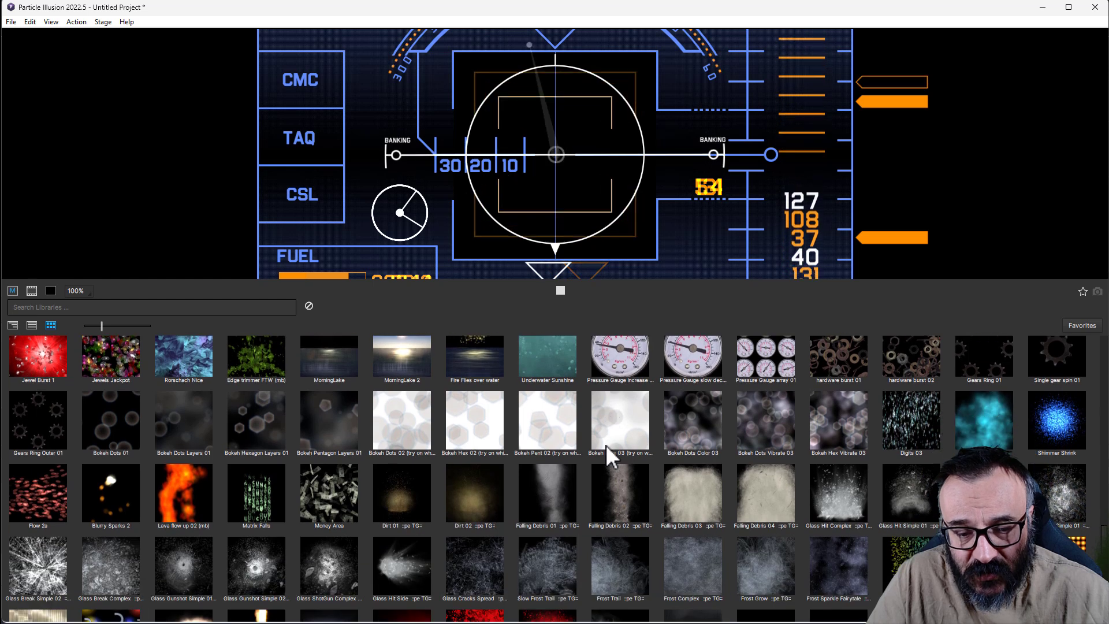
{"action": "scroll", "coordinate": [605, 445], "scroll_direction": "down", "scroll_amount": 4}
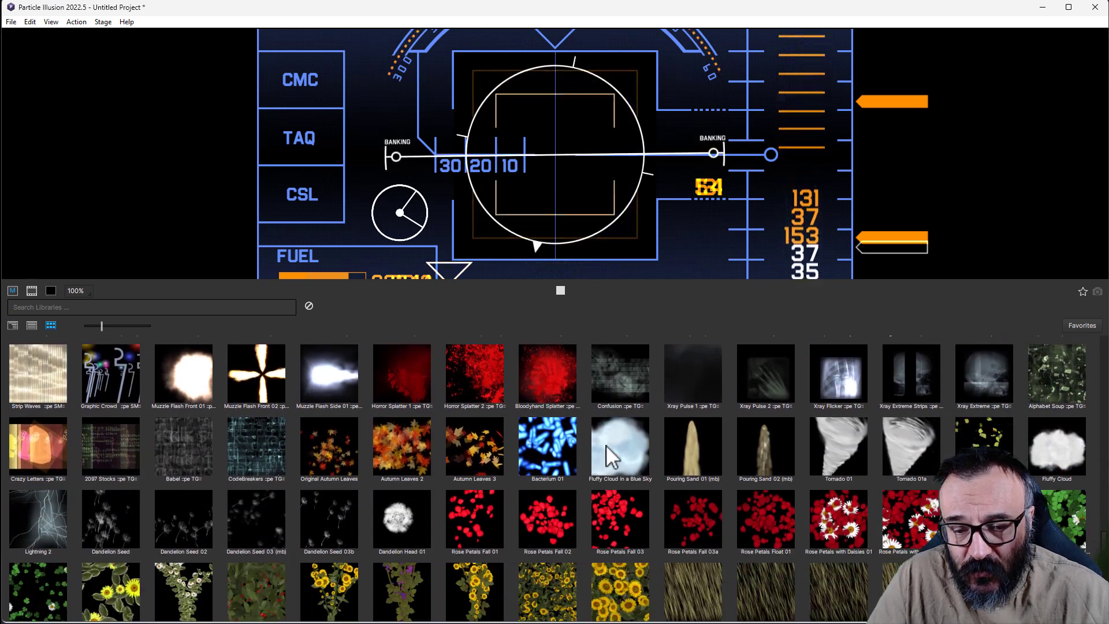
{"action": "scroll", "coordinate": [605, 445], "scroll_direction": "down", "scroll_amount": 3}
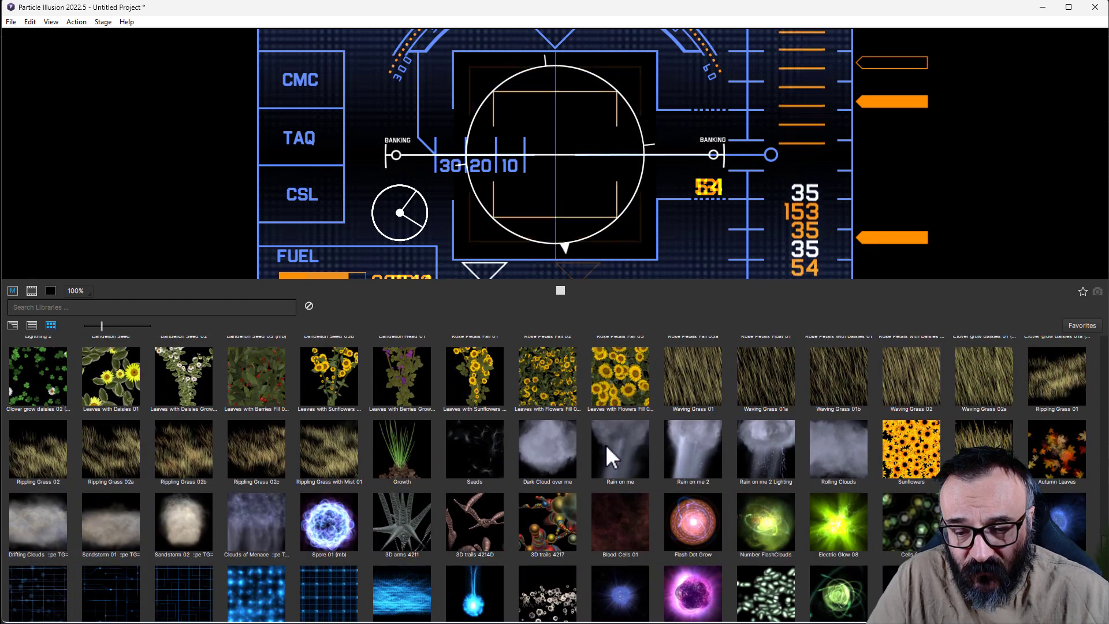
{"action": "scroll", "coordinate": [605, 444], "scroll_direction": "down", "scroll_amount": 8}
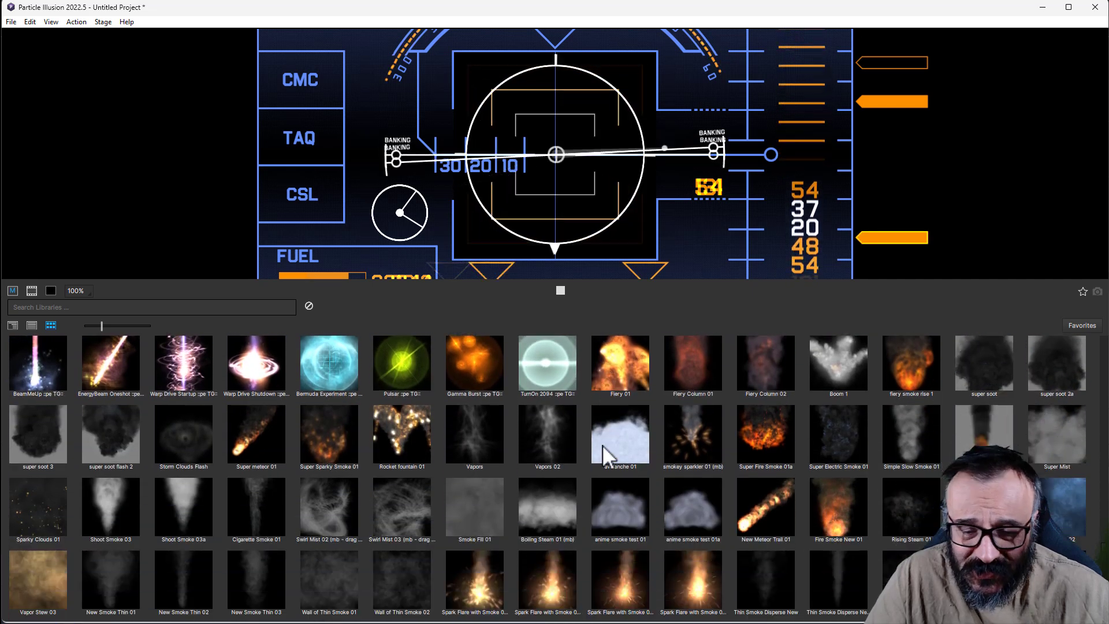
{"action": "scroll", "coordinate": [602, 444], "scroll_direction": "down", "scroll_amount": 10}
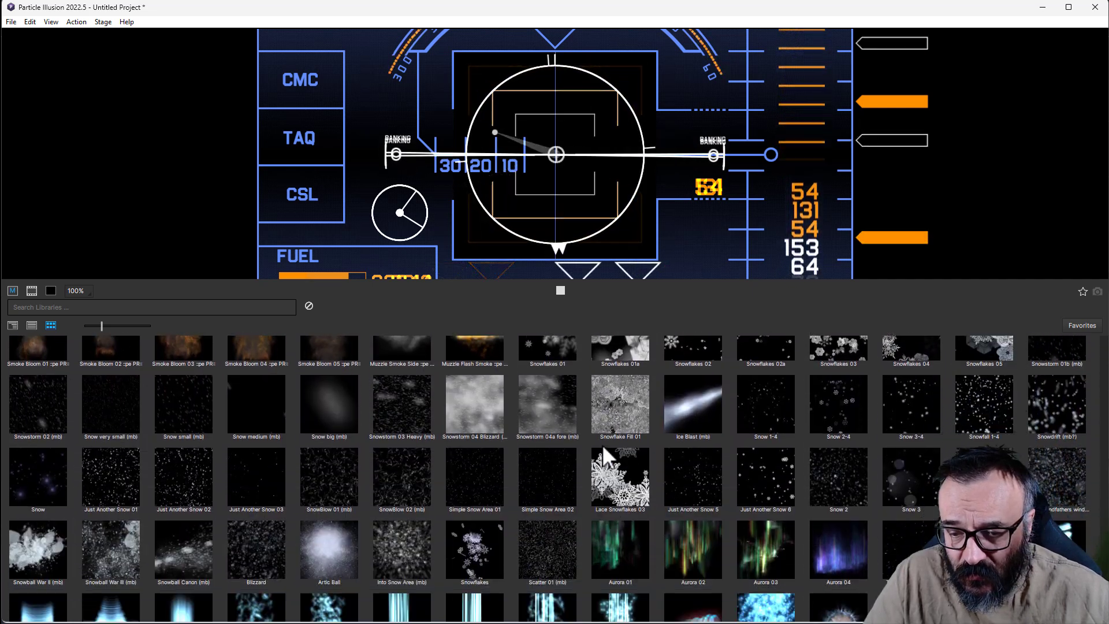
Step: Preview the Snowfall 1-4, Snow very small (mb) and Snow big (mb) emitters
{"action": "scroll", "coordinate": [841, 402], "scroll_direction": "up", "scroll_amount": 1}
{"action": "left_click", "coordinate": [985, 433]}
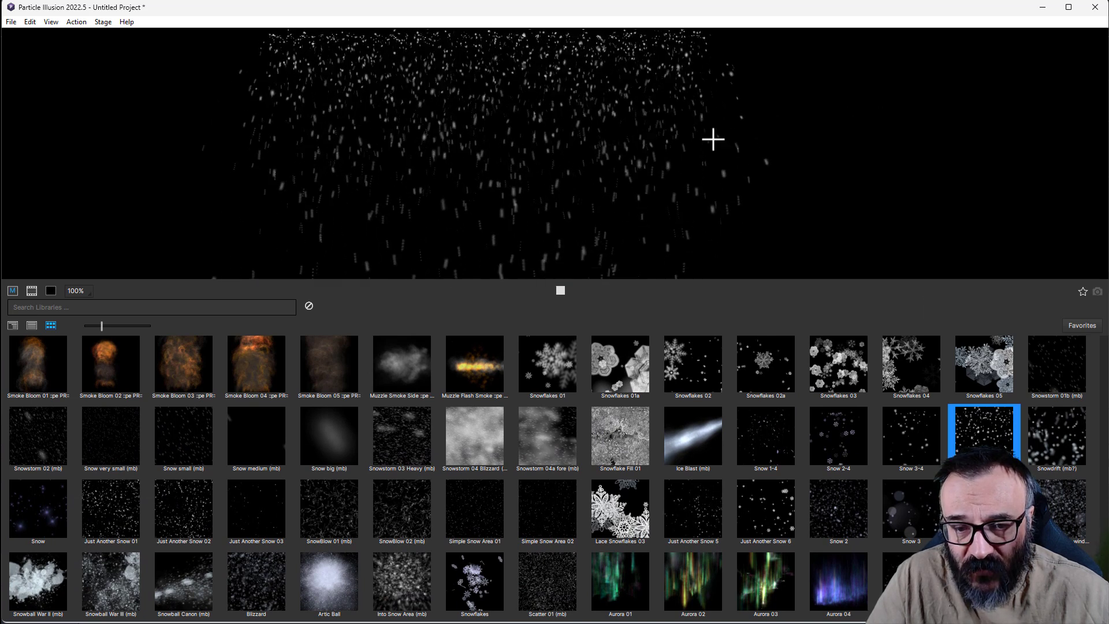
{"action": "left_click", "coordinate": [105, 440]}
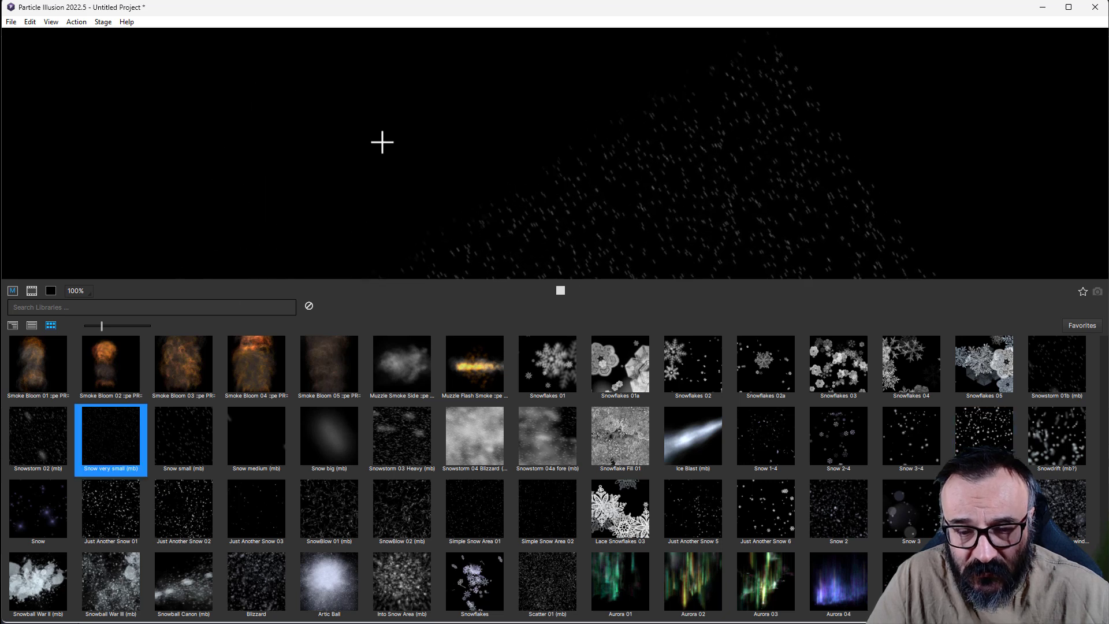
{"action": "left_click", "coordinate": [340, 440]}
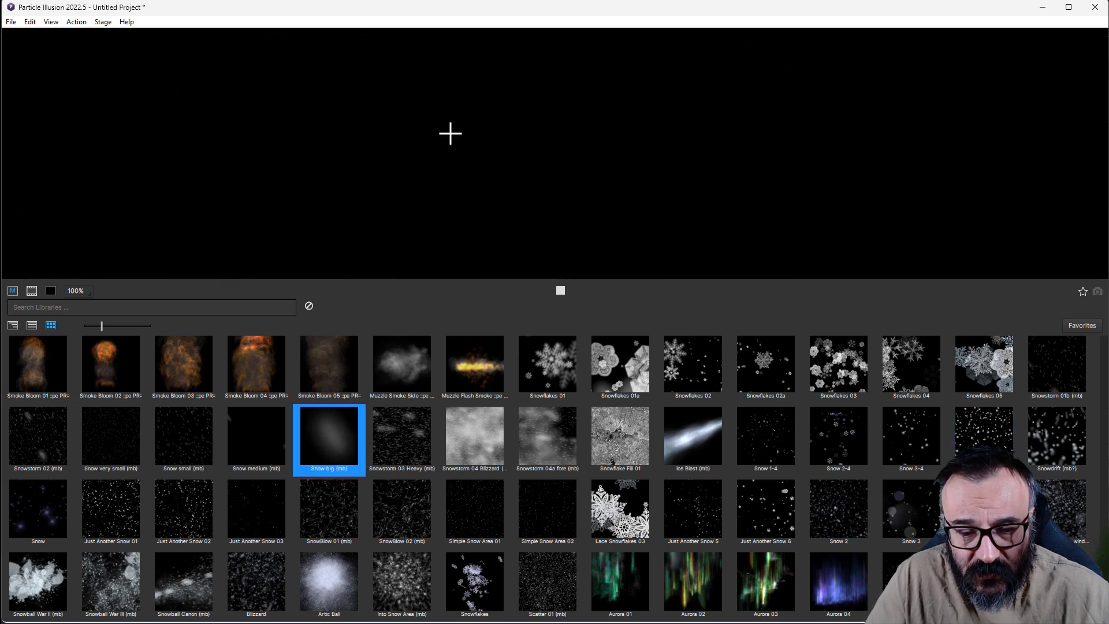